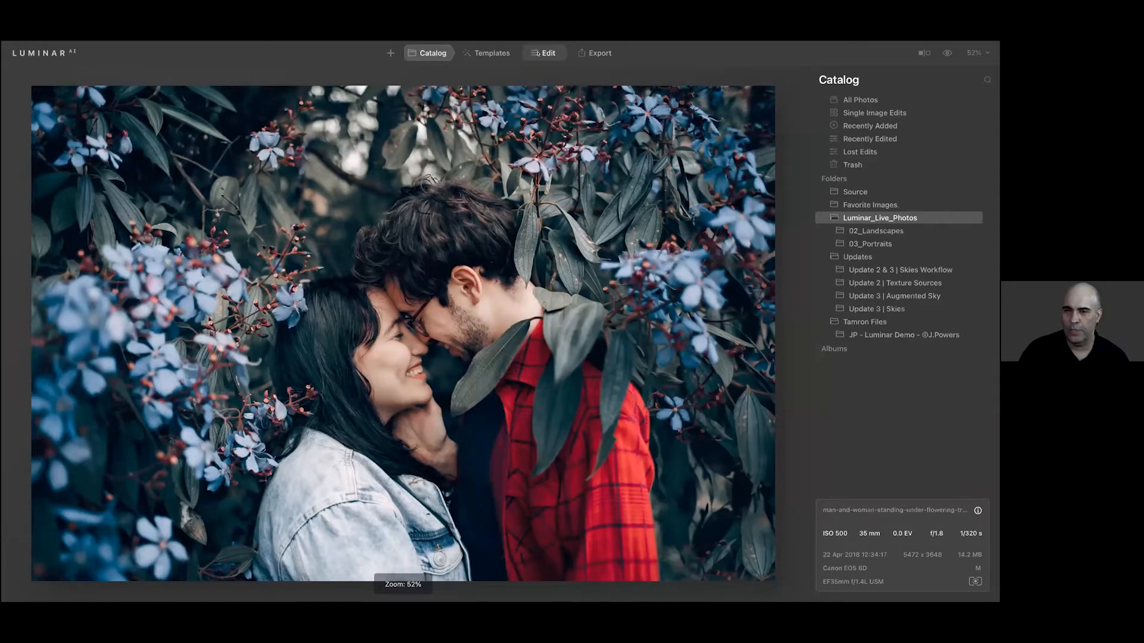
Look through the editing tools and browse the LUT presets offered by the Mood tool
click(537, 53)
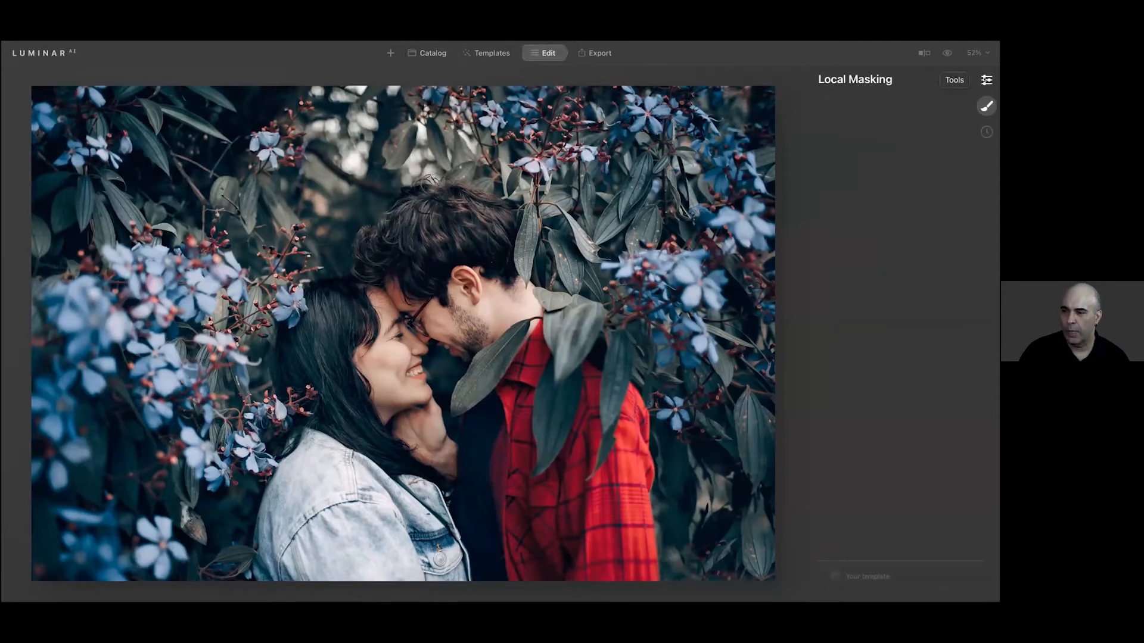
click(987, 80)
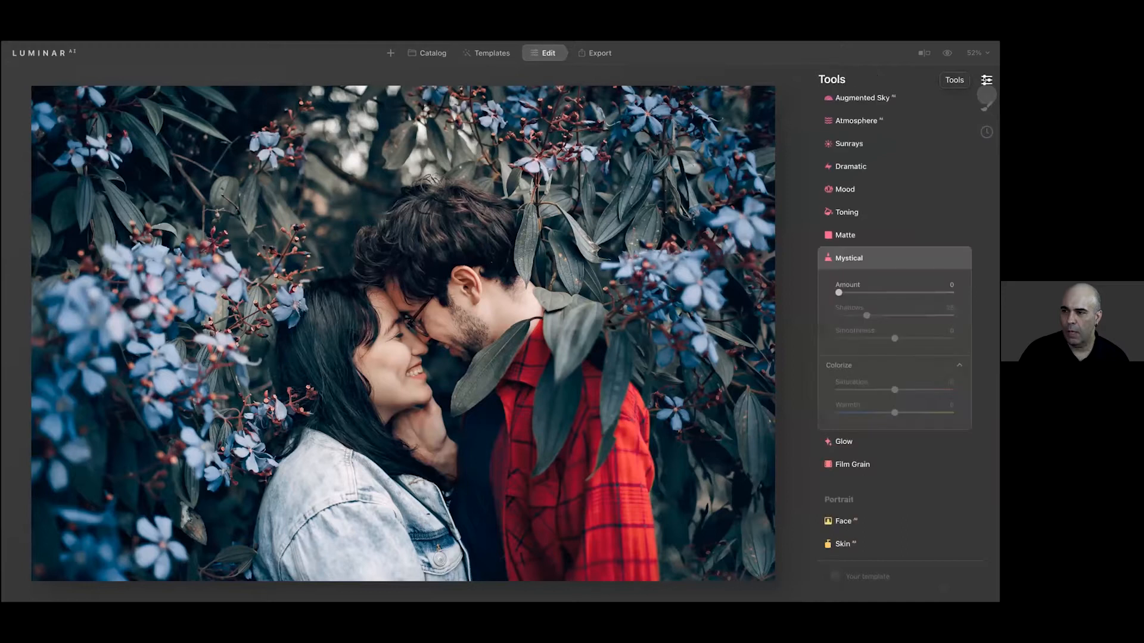
click(867, 256)
scroll(870, 301, down, 1)
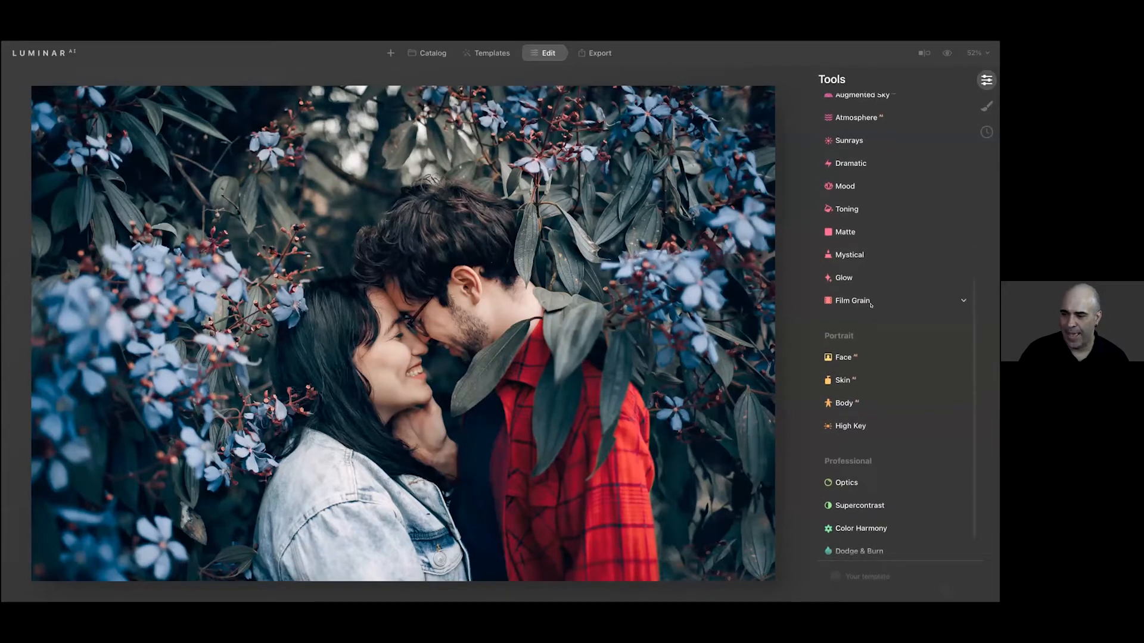
click(867, 247)
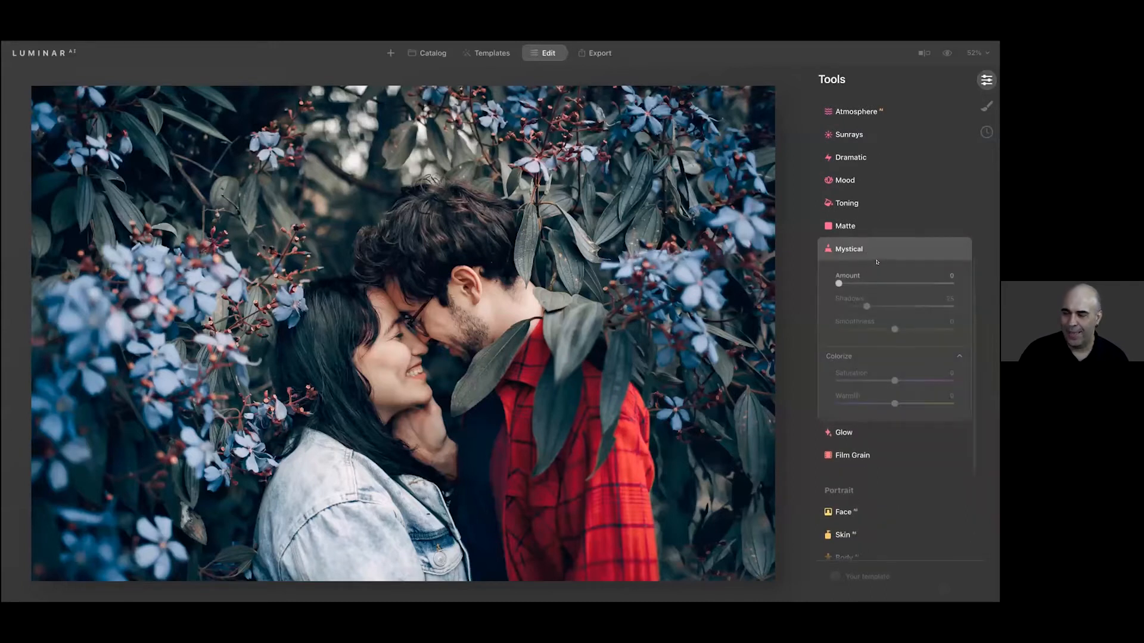
click(863, 180)
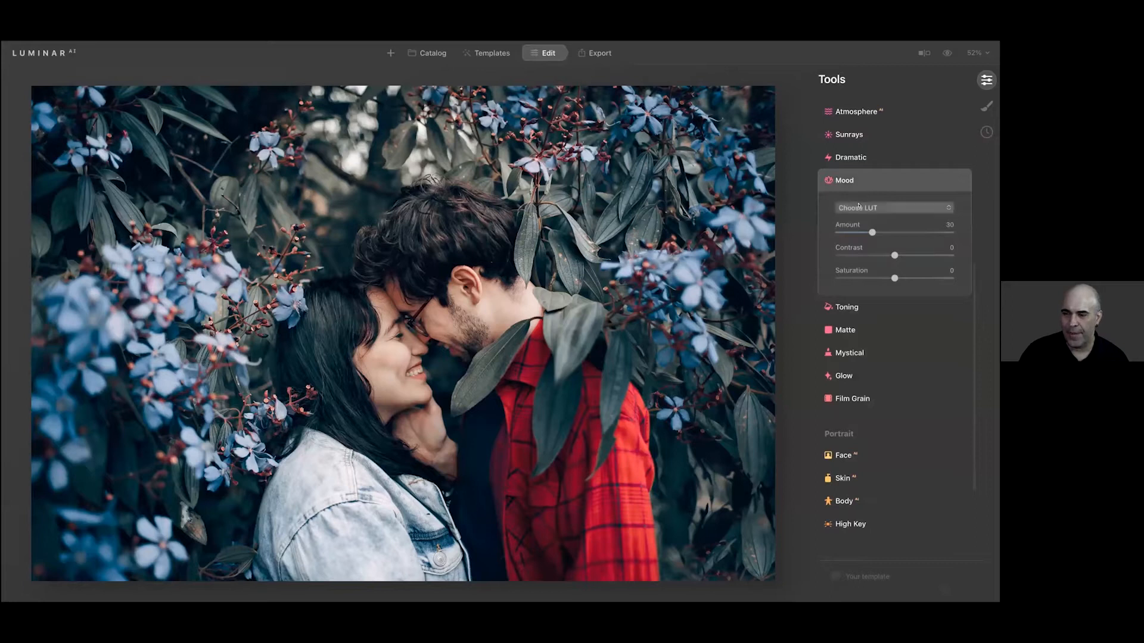
click(855, 207)
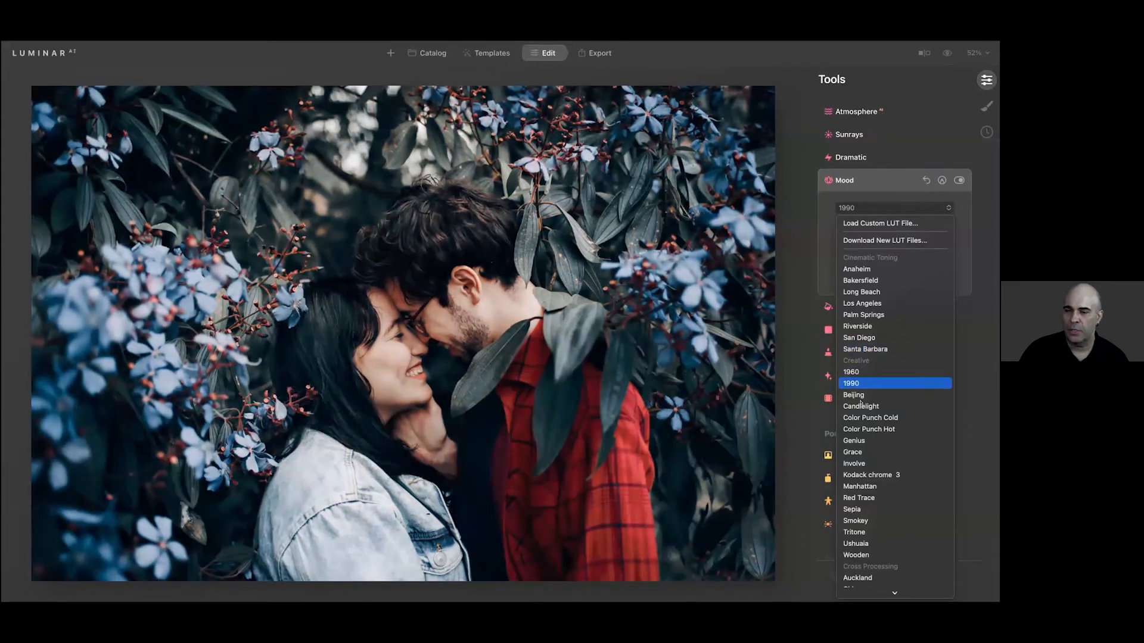
click(471, 52)
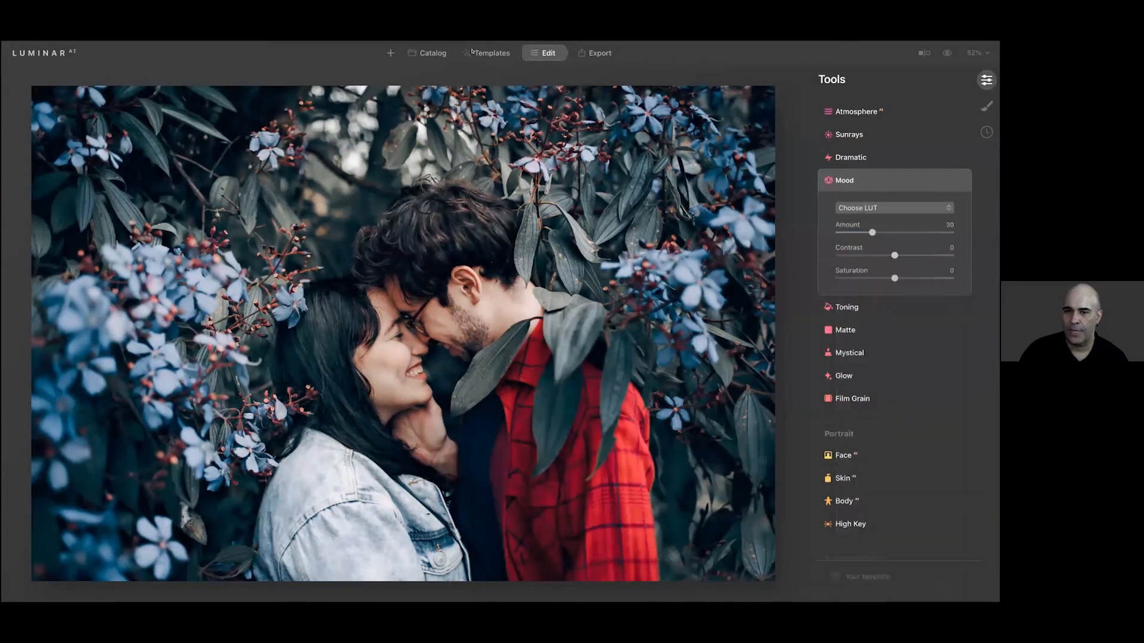
Apply the Flawless template from the Essence portrait collection to the photo
click(470, 51)
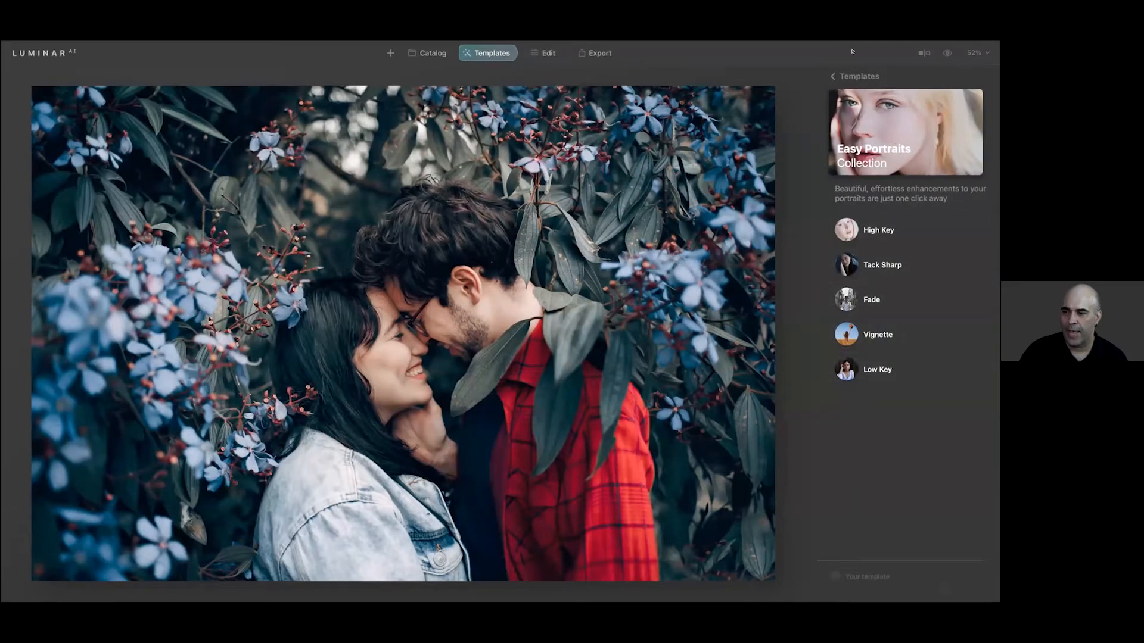
click(858, 76)
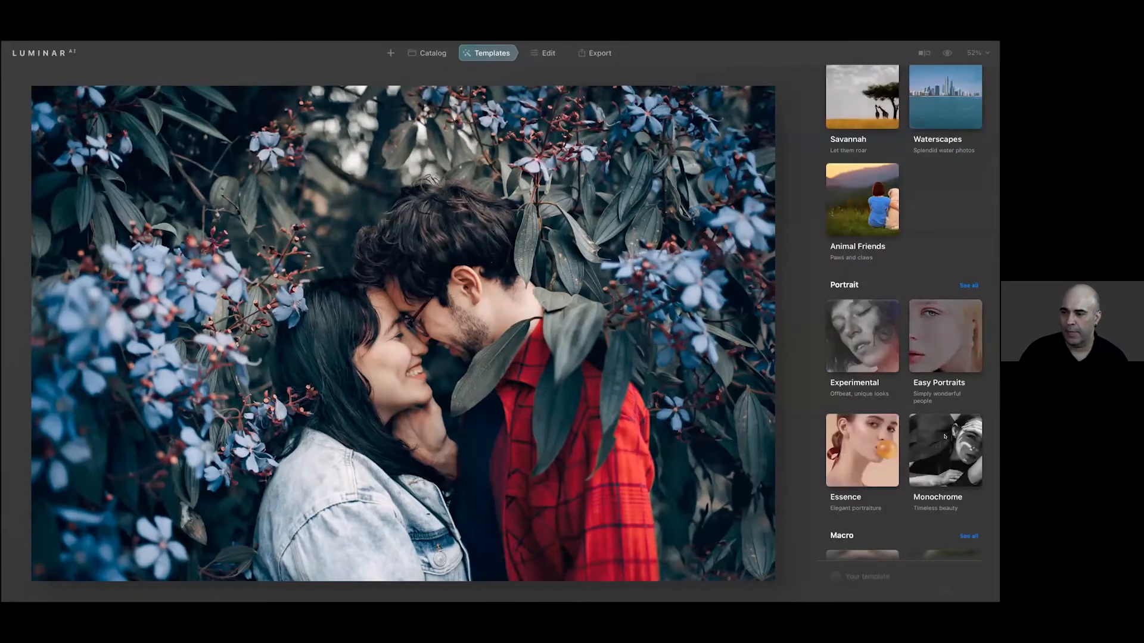
click(877, 447)
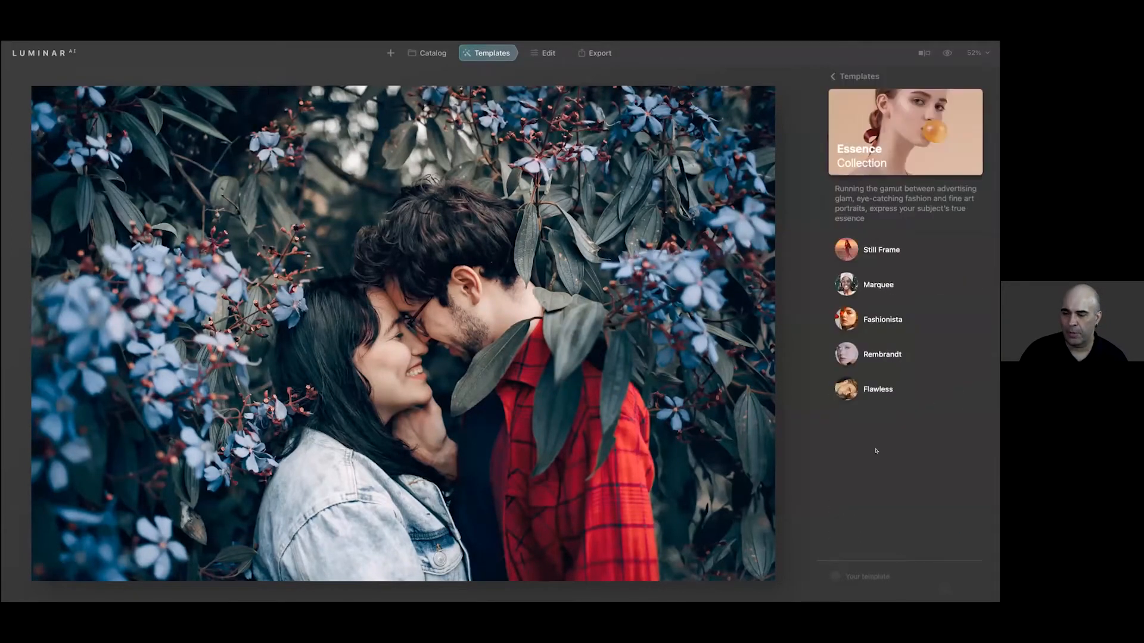
click(870, 389)
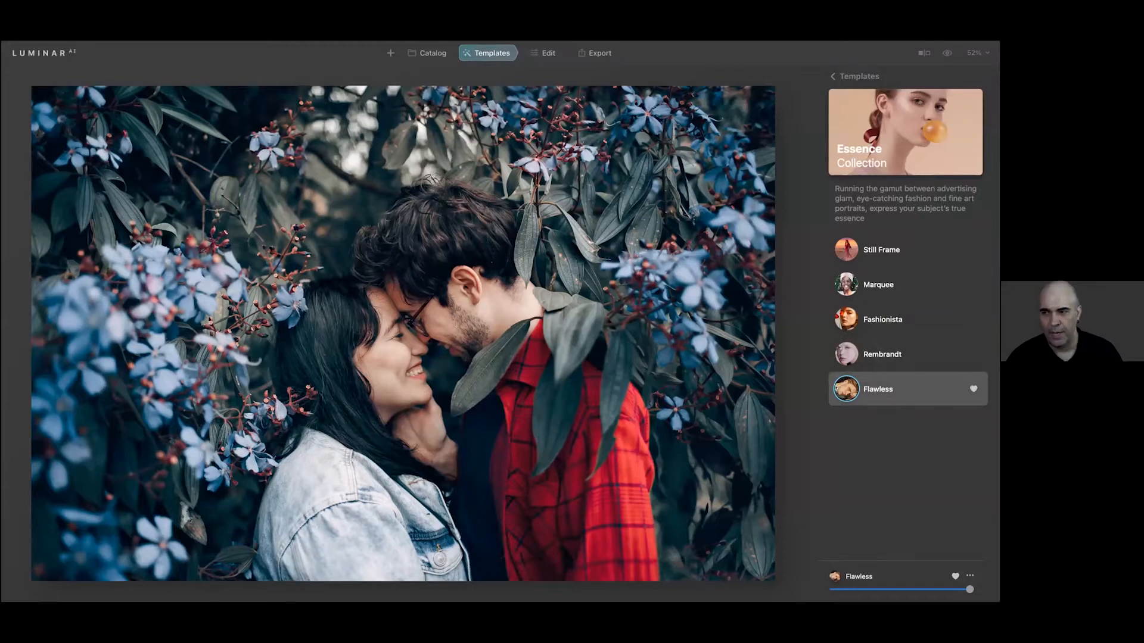
Compare the photo before and after the applied template
click(945, 53)
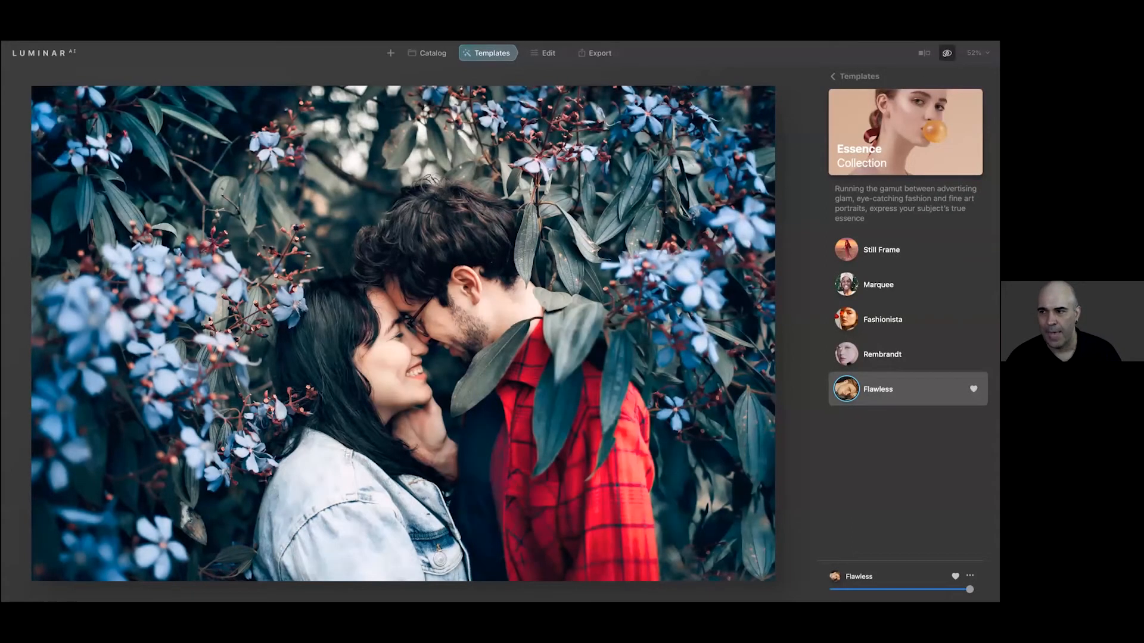
click(945, 54)
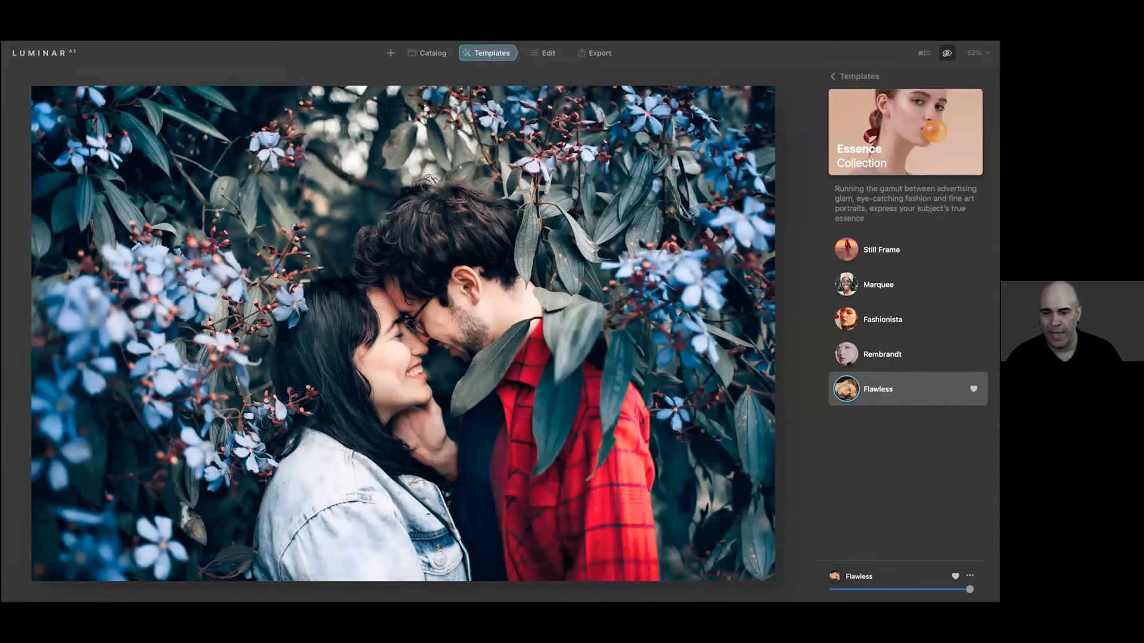
click(946, 53)
Apply the San Diego LUT in the Mood editing tool with Amount 31, Contrast 37 and Saturation 31
click(542, 54)
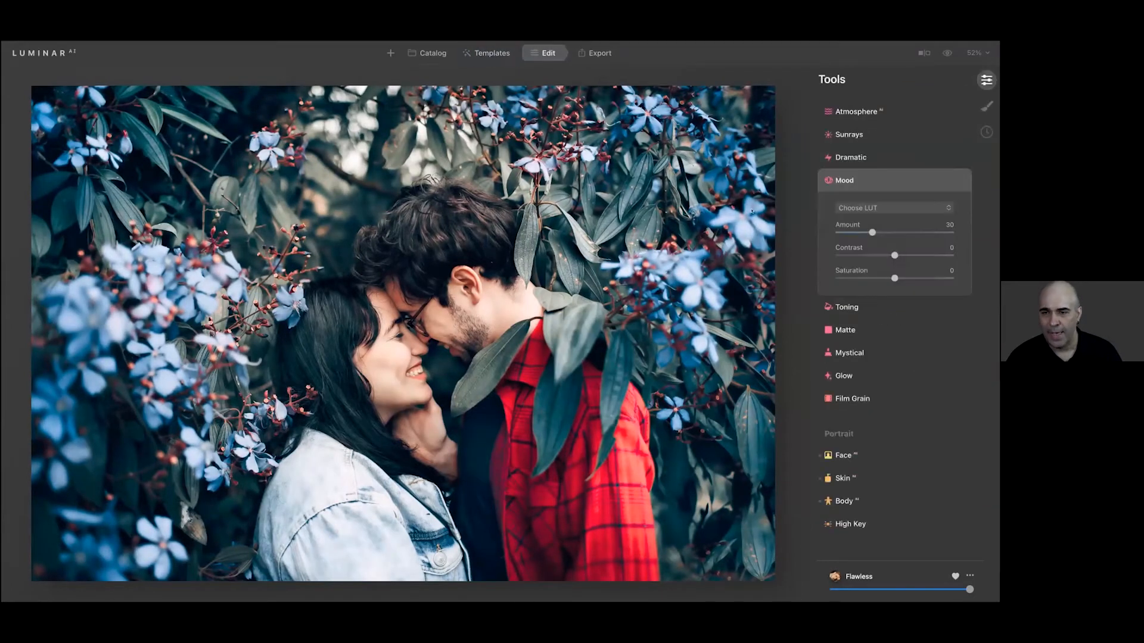
click(887, 208)
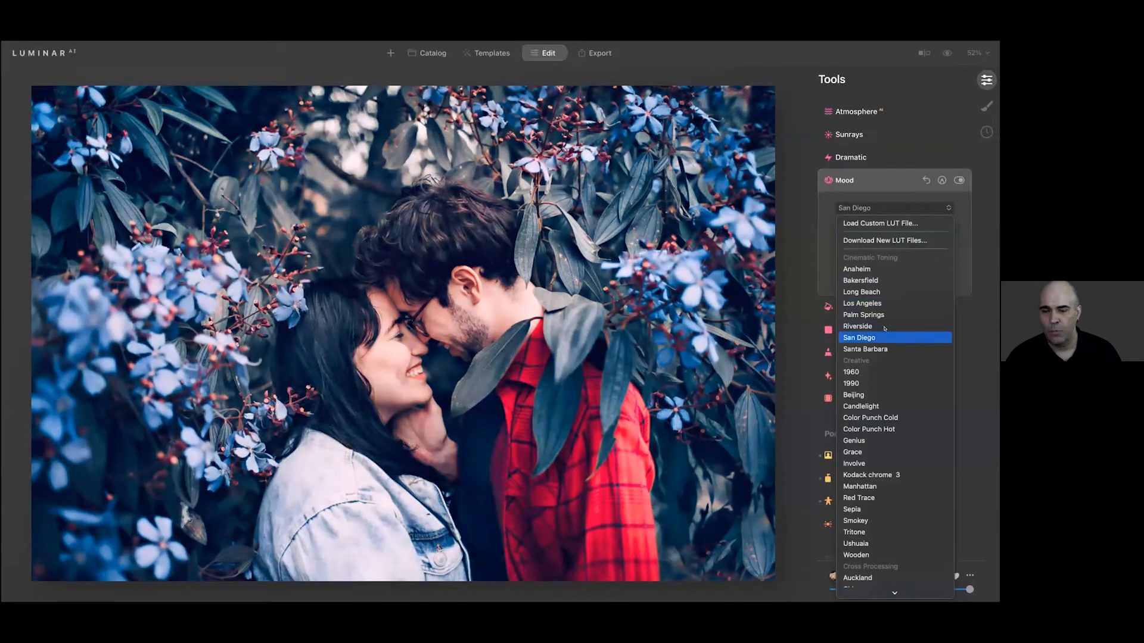
click(880, 338)
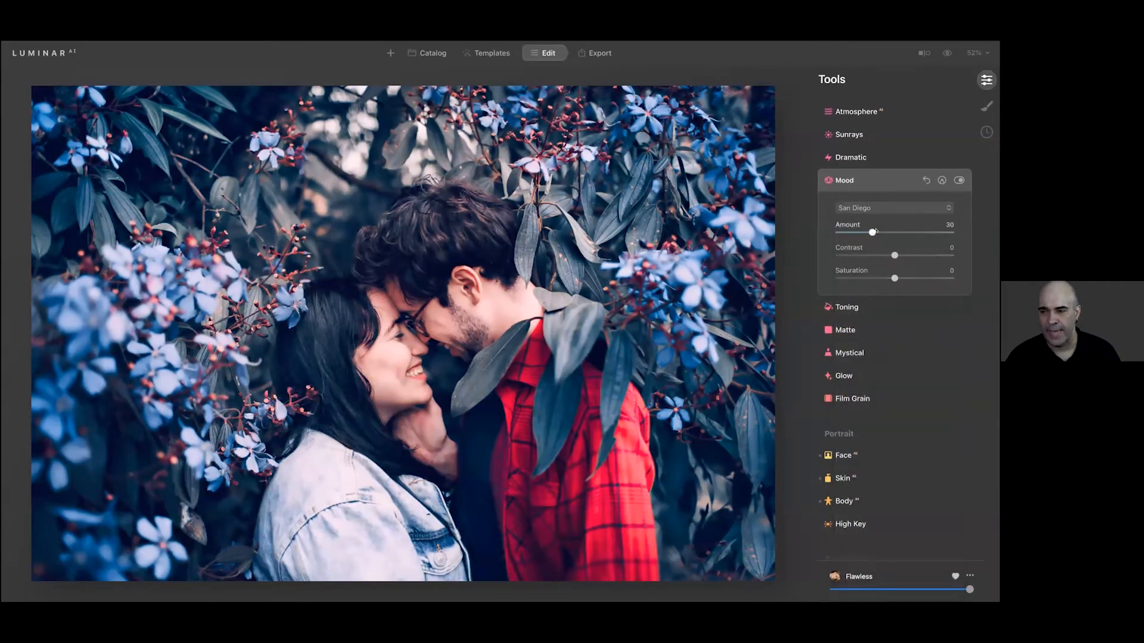
drag(935, 235, 868, 277)
click(868, 277)
click(904, 278)
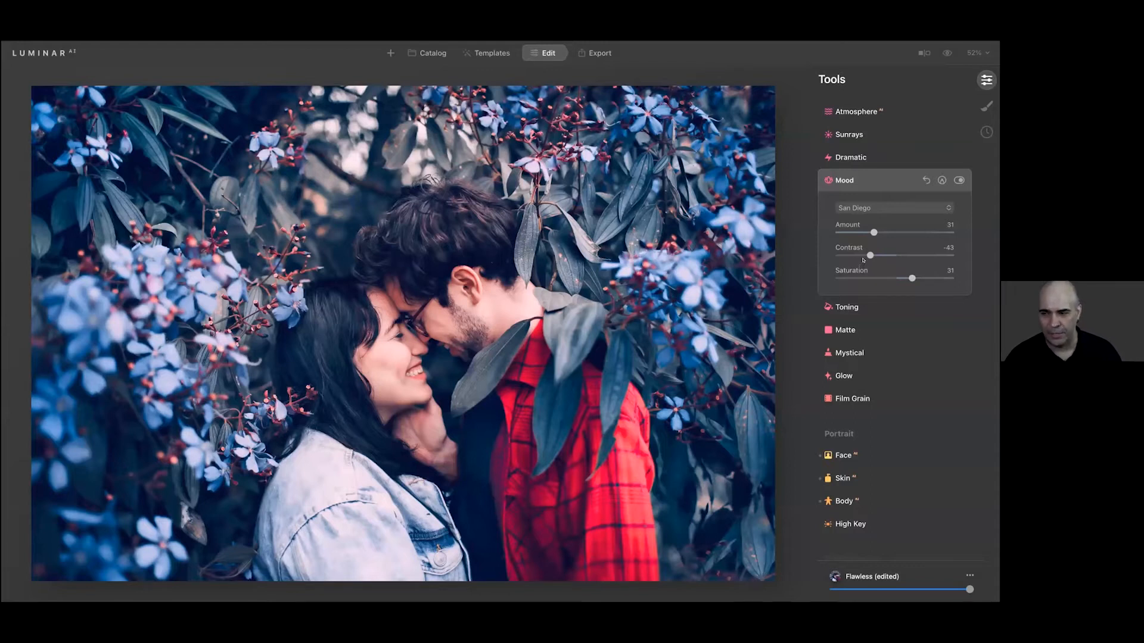
drag(869, 255, 918, 247)
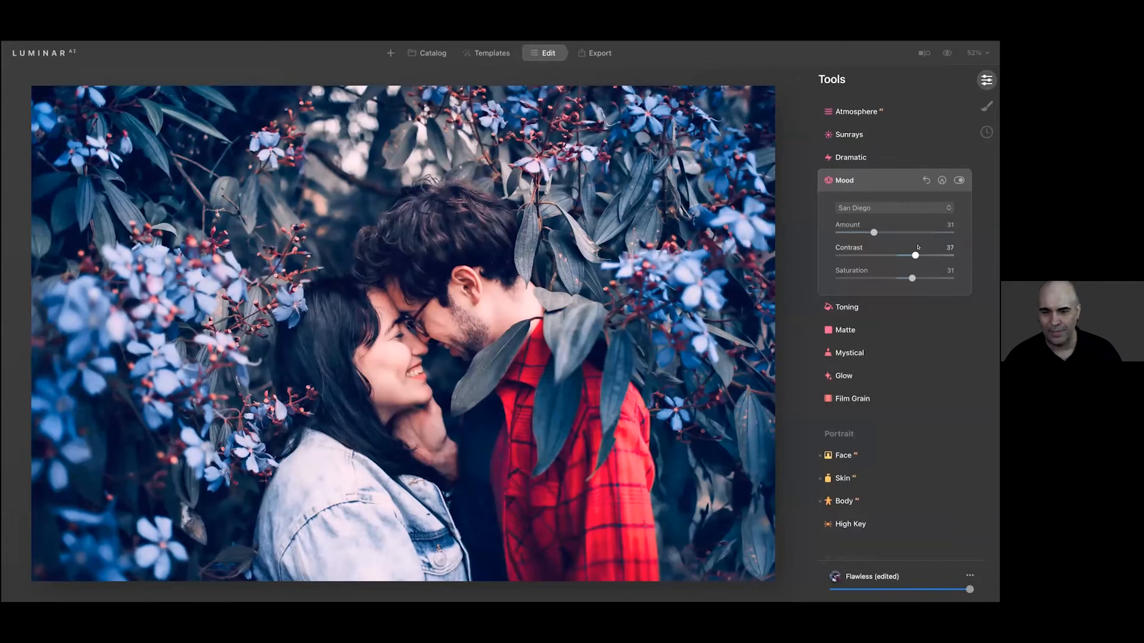
Switch the Mood LUT to the Dallas cross-processing look and collapse the tool
click(891, 208)
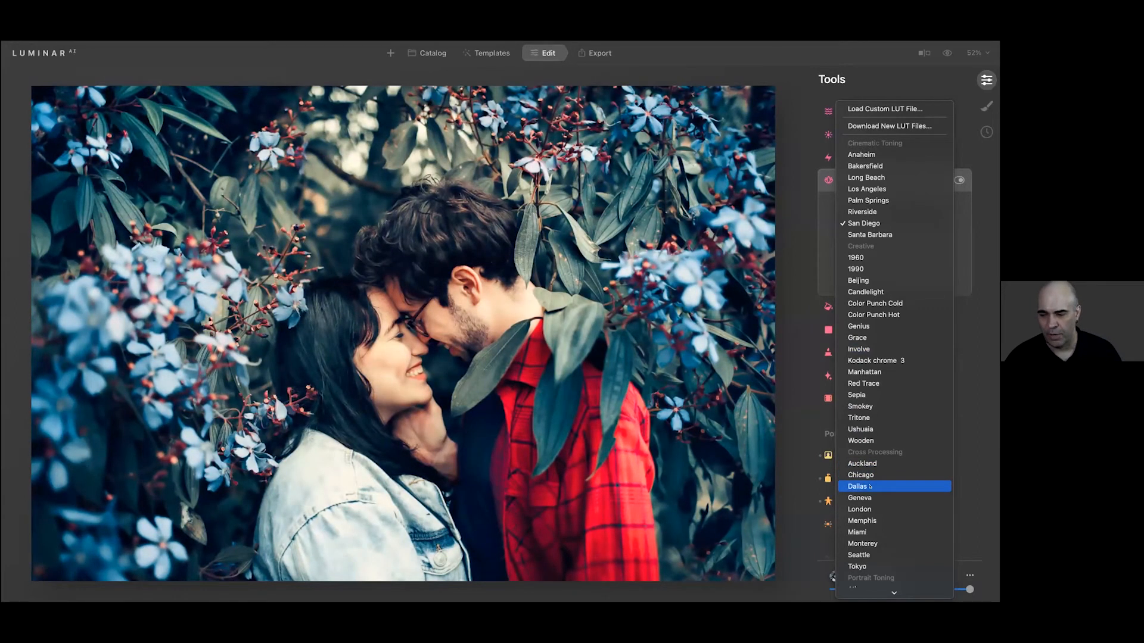
click(869, 486)
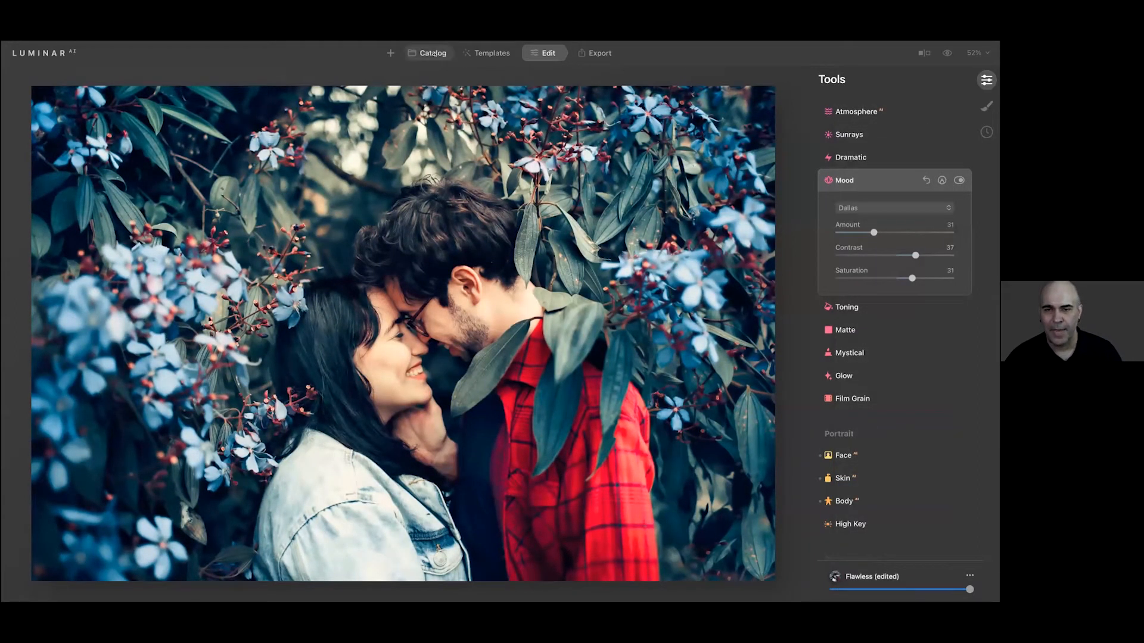
click(870, 177)
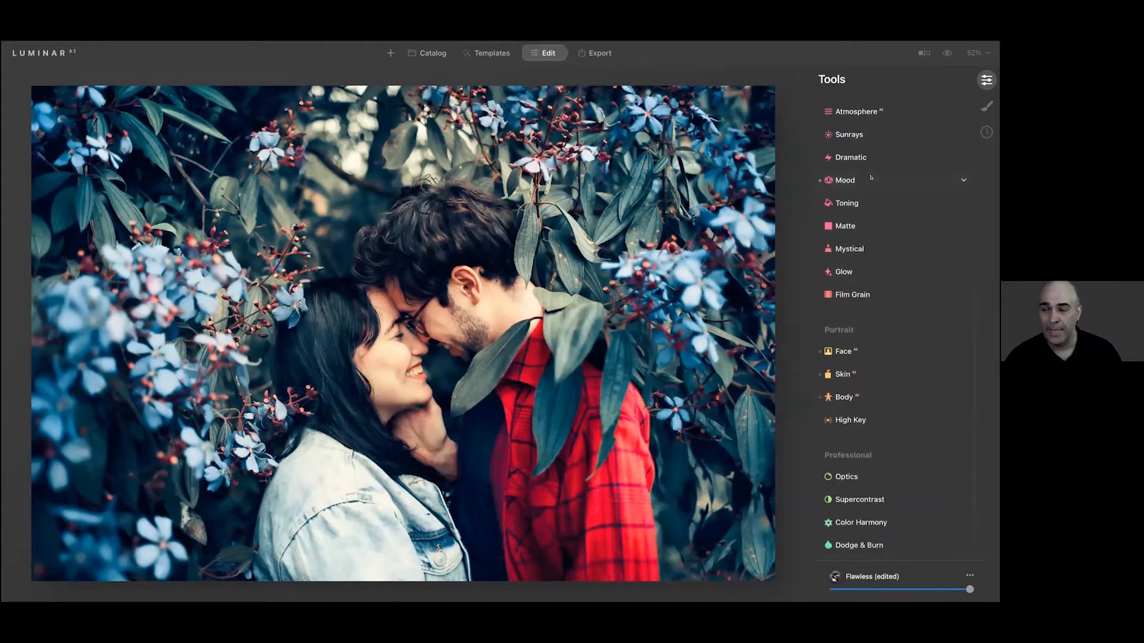
Set the Color Contrast in Color Harmony to Amount 41 and Hue 133
scroll(870, 178, down, 1)
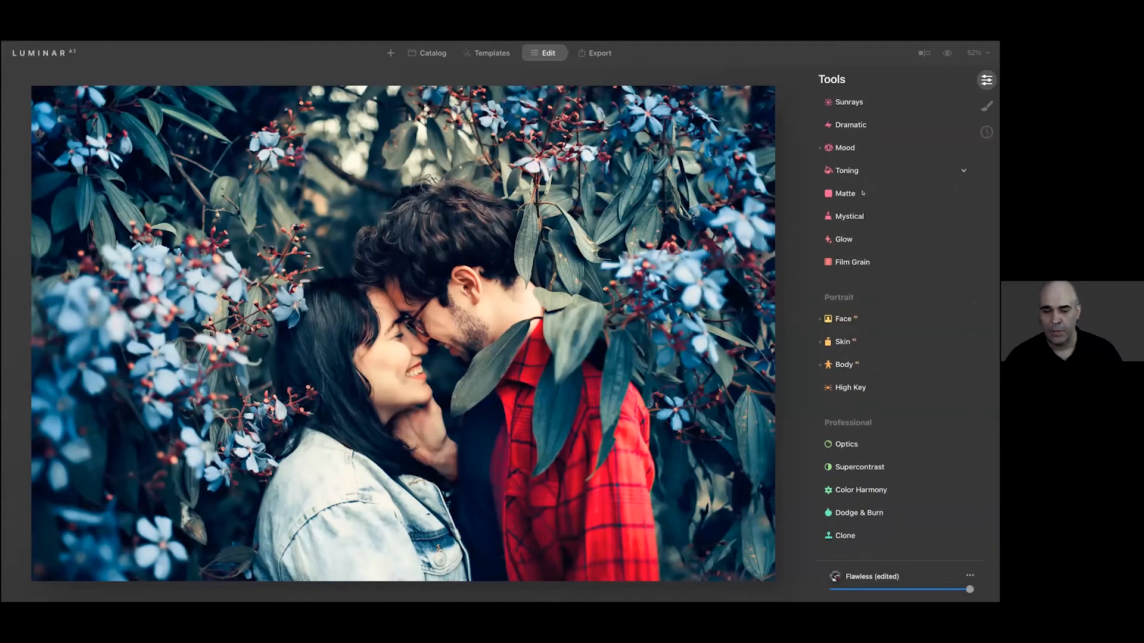
scroll(886, 319, up, 2)
scroll(870, 464, down, 2)
click(860, 490)
click(894, 511)
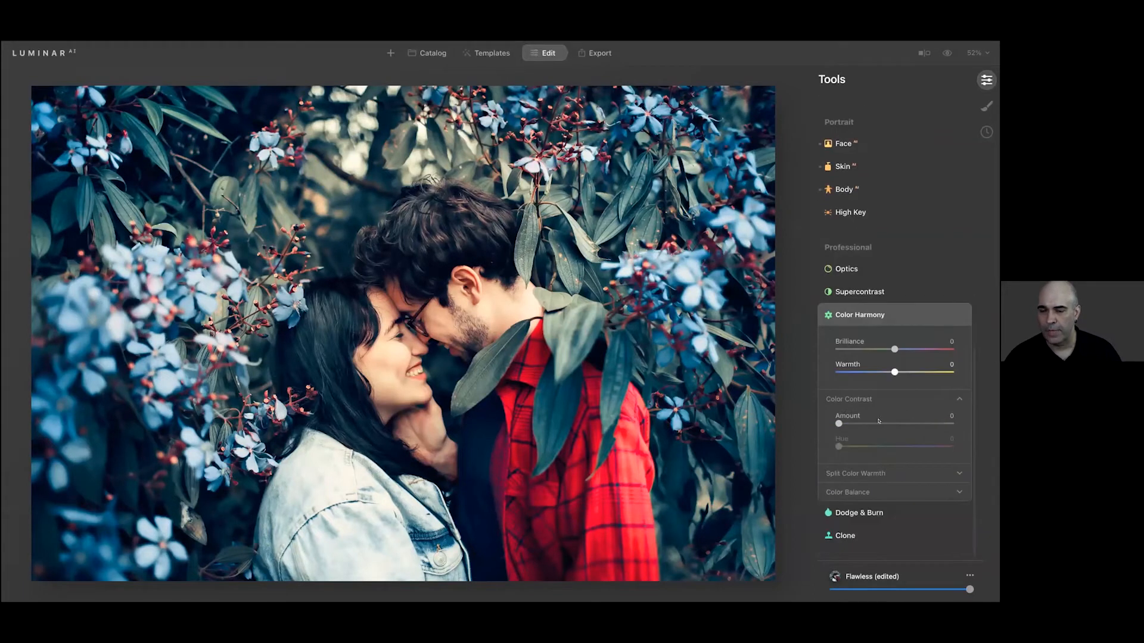
drag(845, 421, 880, 446)
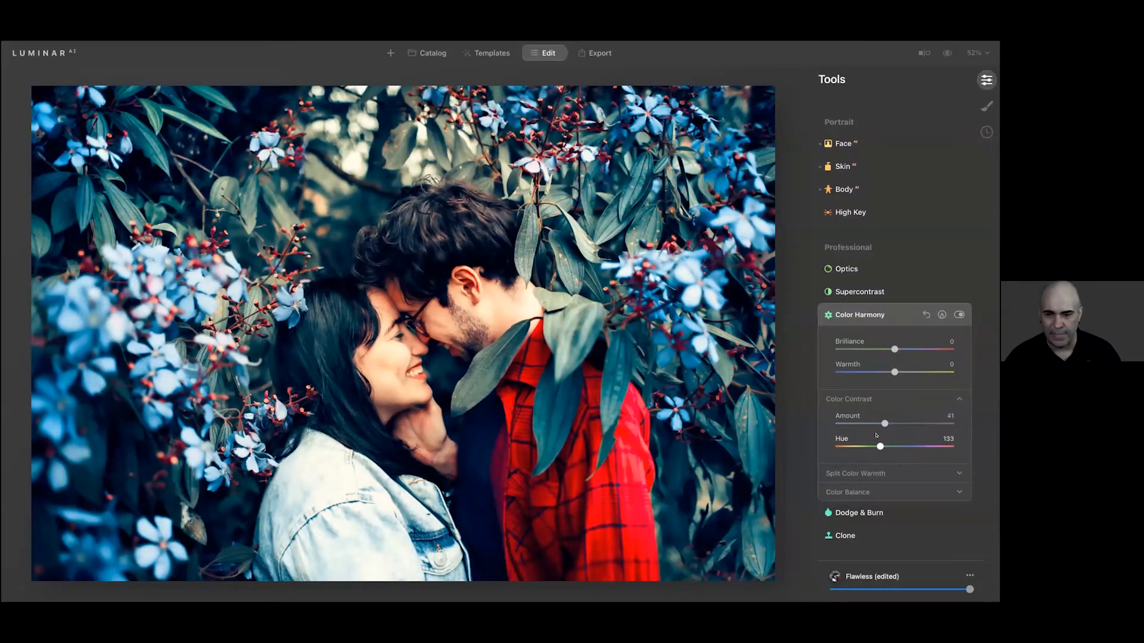
Set the Split Color Warmth in Color Harmony to Warm -23 and Cool -33, and collapse the tool
click(874, 473)
drag(892, 498, 866, 518)
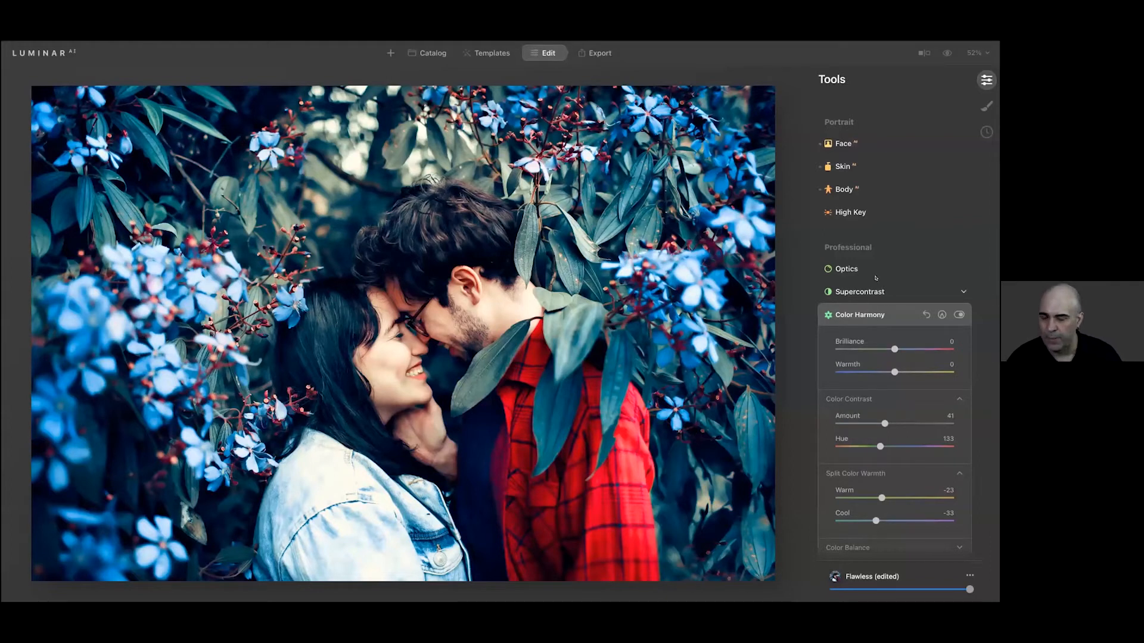
click(878, 313)
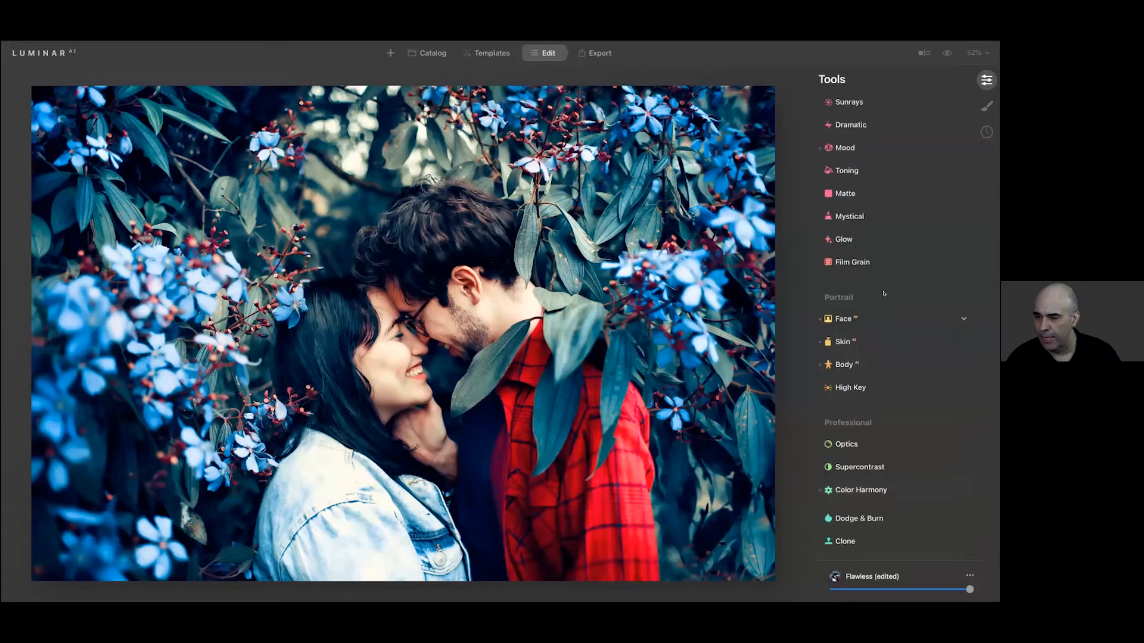
Set the Highlights Contrast in the Supercontrast tool to 68
click(887, 467)
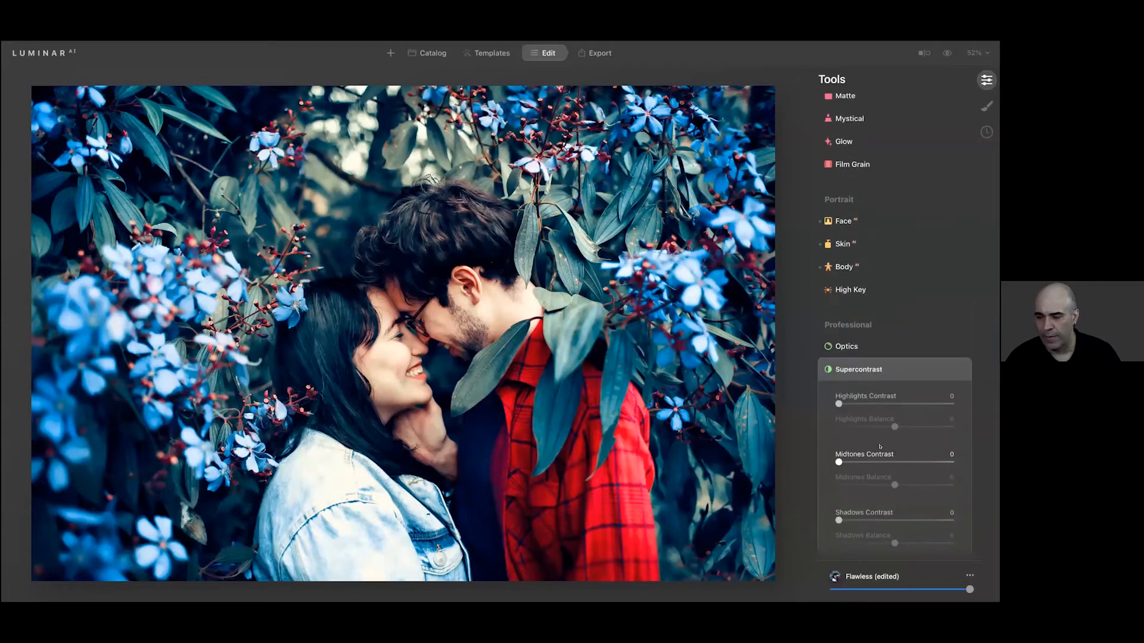
drag(839, 404, 912, 411)
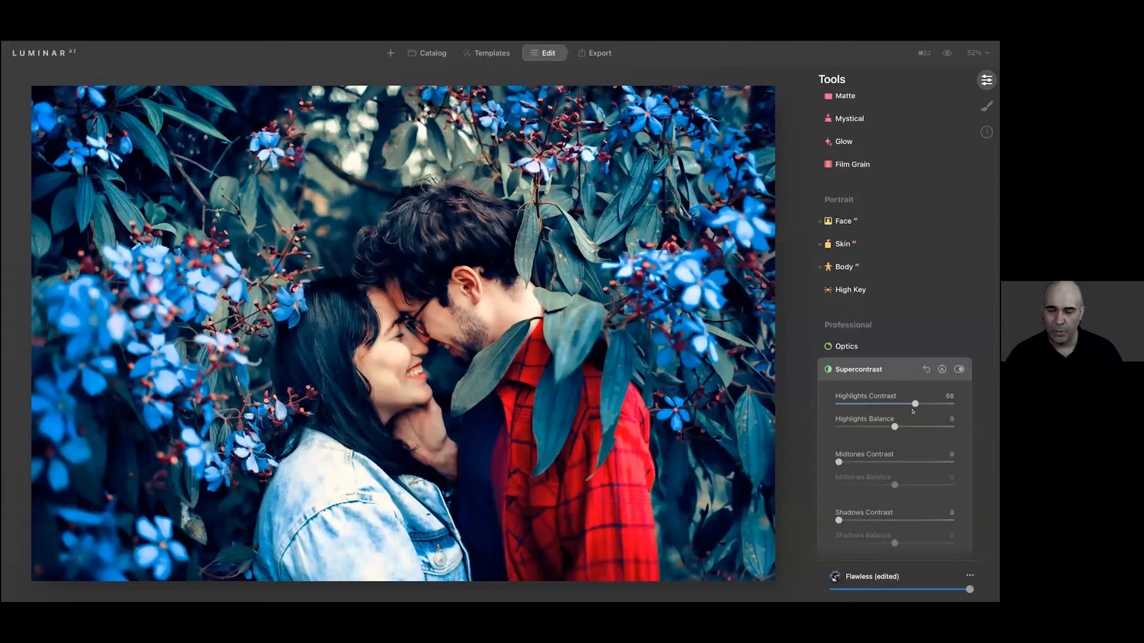
Lower Smart Contrast to -15 in the Light tool and collapse it
scroll(911, 262, up, 10)
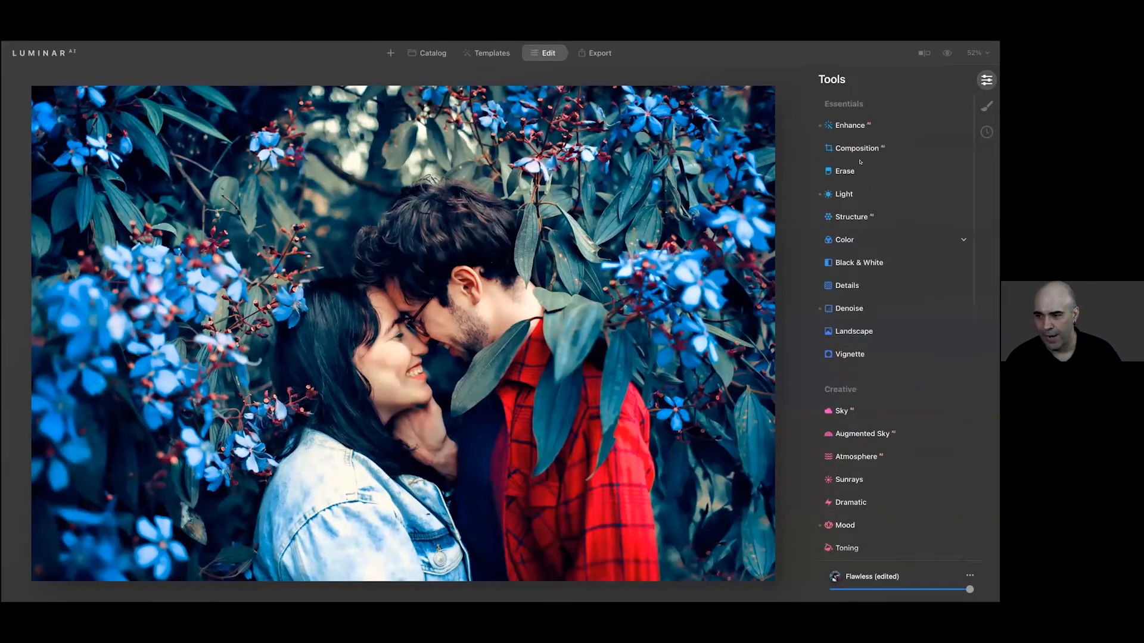
click(855, 195)
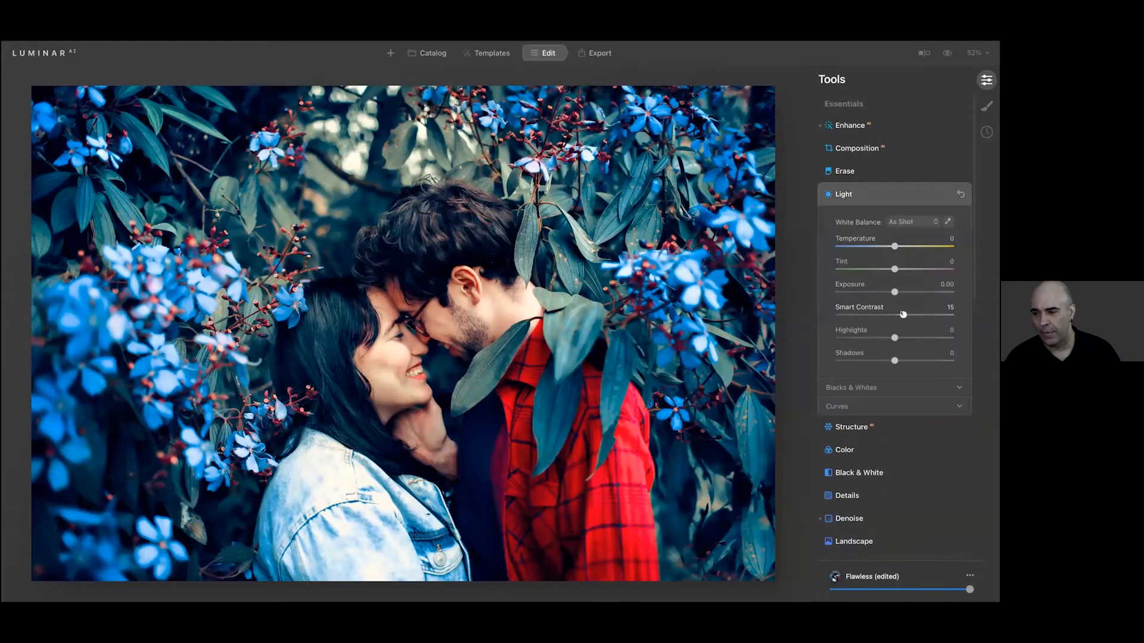
mouse_move(902, 314)
mouse_down()
mouse_move(943, 305)
mouse_move(838, 311)
mouse_move(918, 315)
mouse_move(871, 320)
mouse_move(883, 318)
mouse_up()
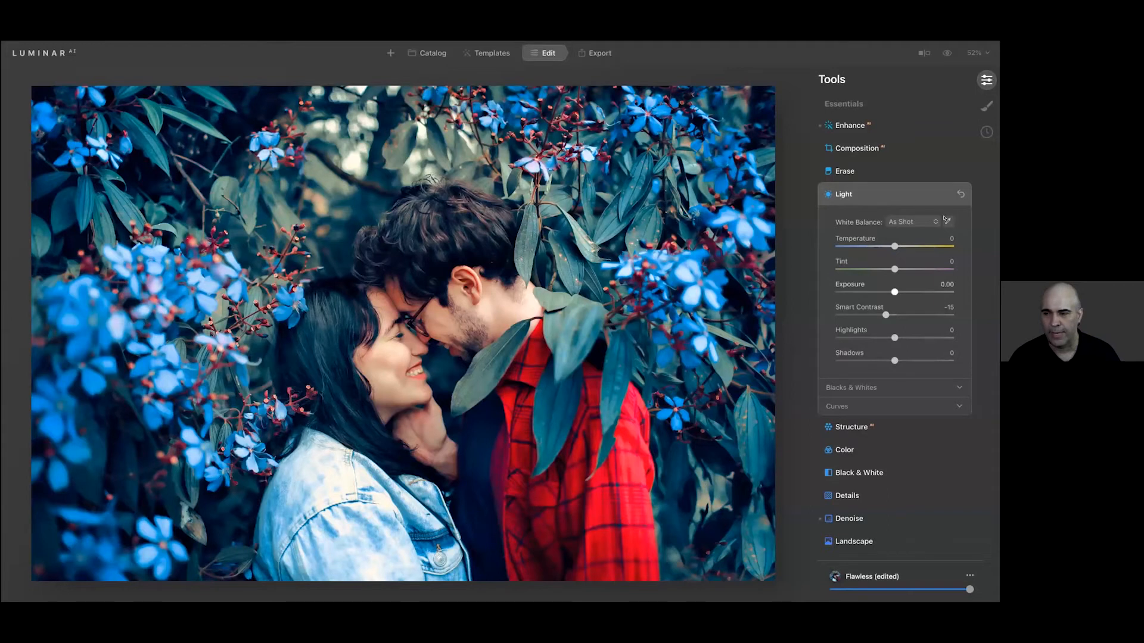
click(896, 194)
Set Face Light to 13 and Teeth Whitening to 81 in the Face tool
scroll(903, 271, down, 5)
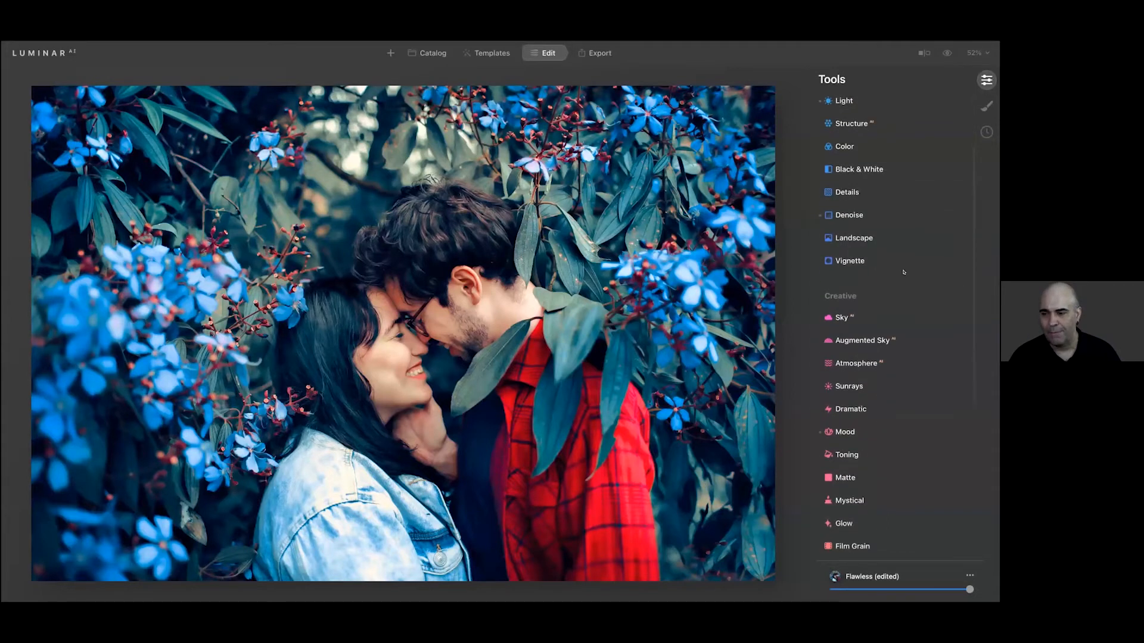
scroll(903, 271, down, 2)
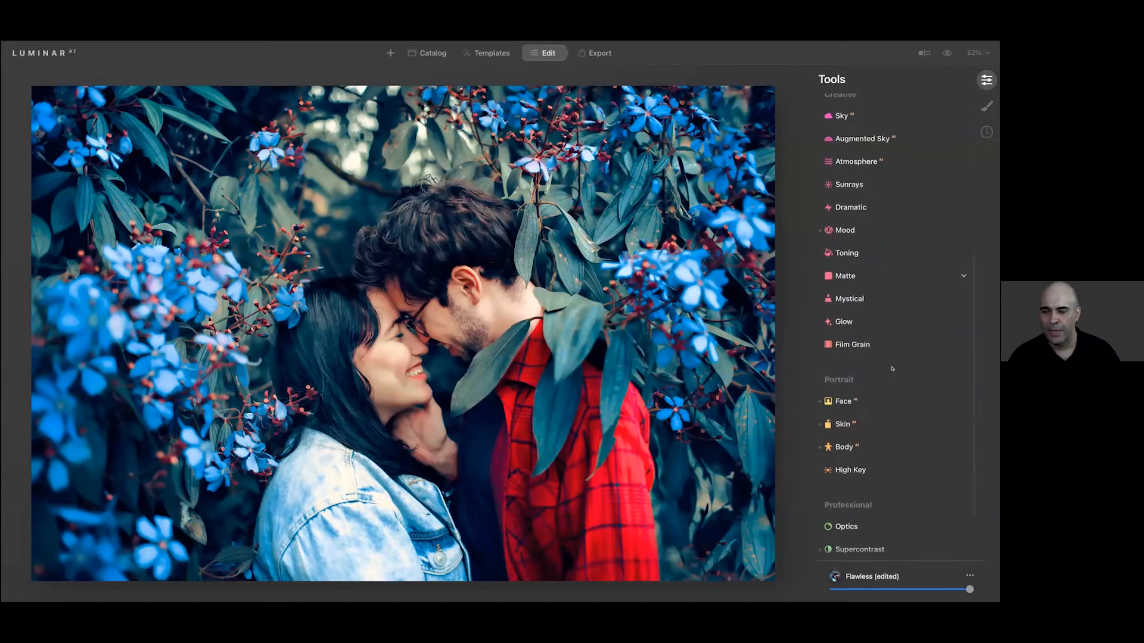
click(869, 401)
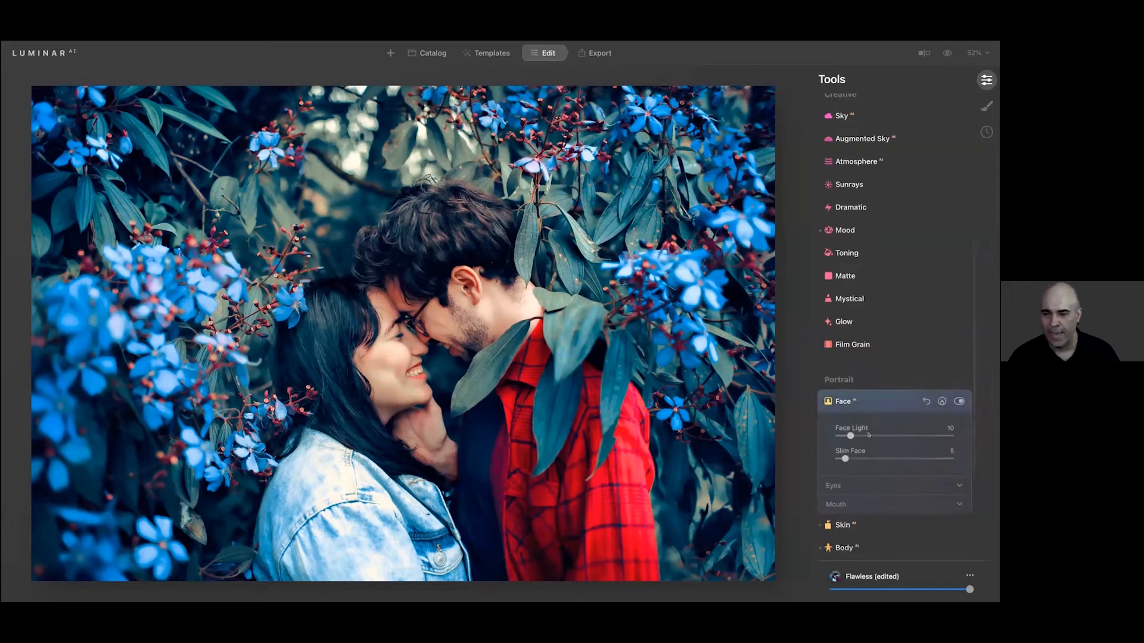
mouse_move(850, 435)
mouse_down()
mouse_move(923, 436)
mouse_move(850, 429)
mouse_up()
click(868, 503)
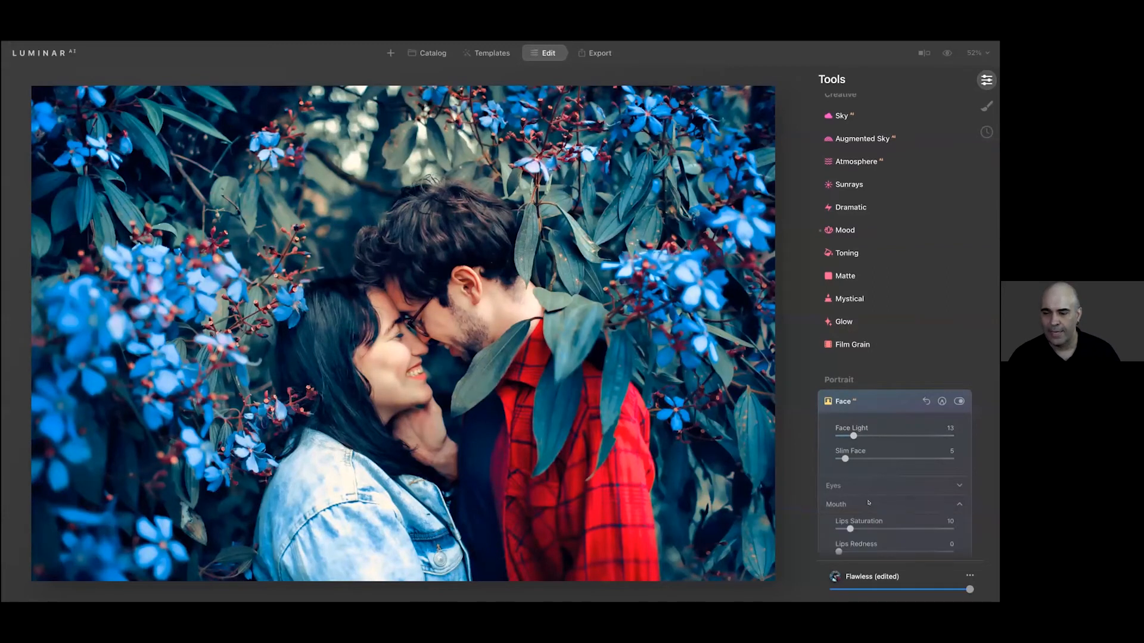
scroll(864, 500, down, 3)
drag(851, 497, 937, 493)
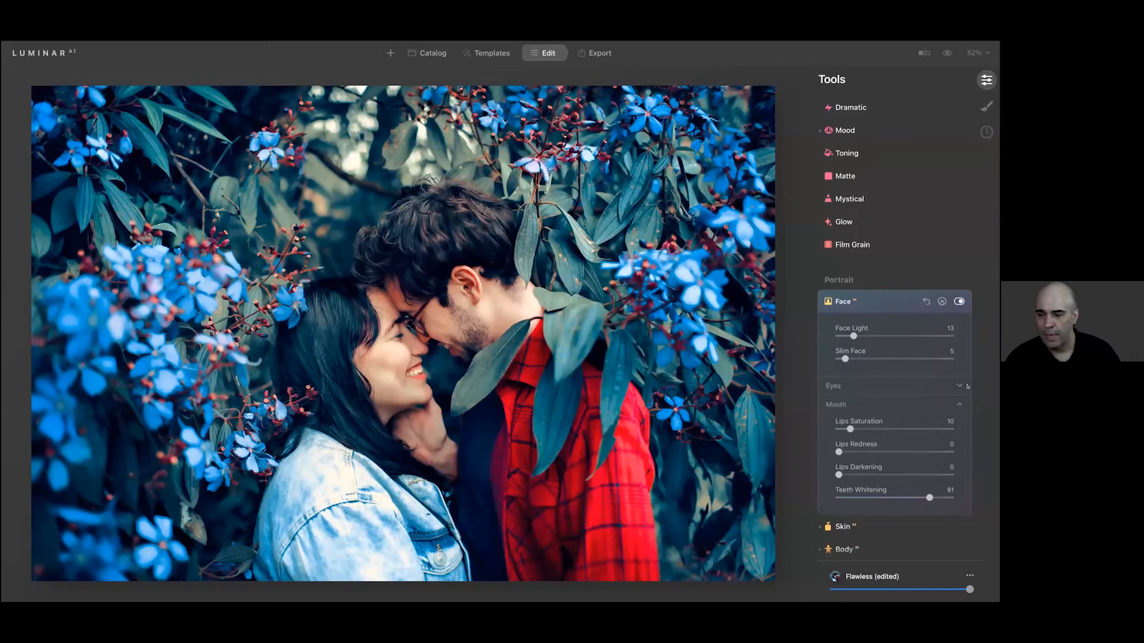
Save the edited Flawless look as a custom template and open the My Templates collection
click(969, 577)
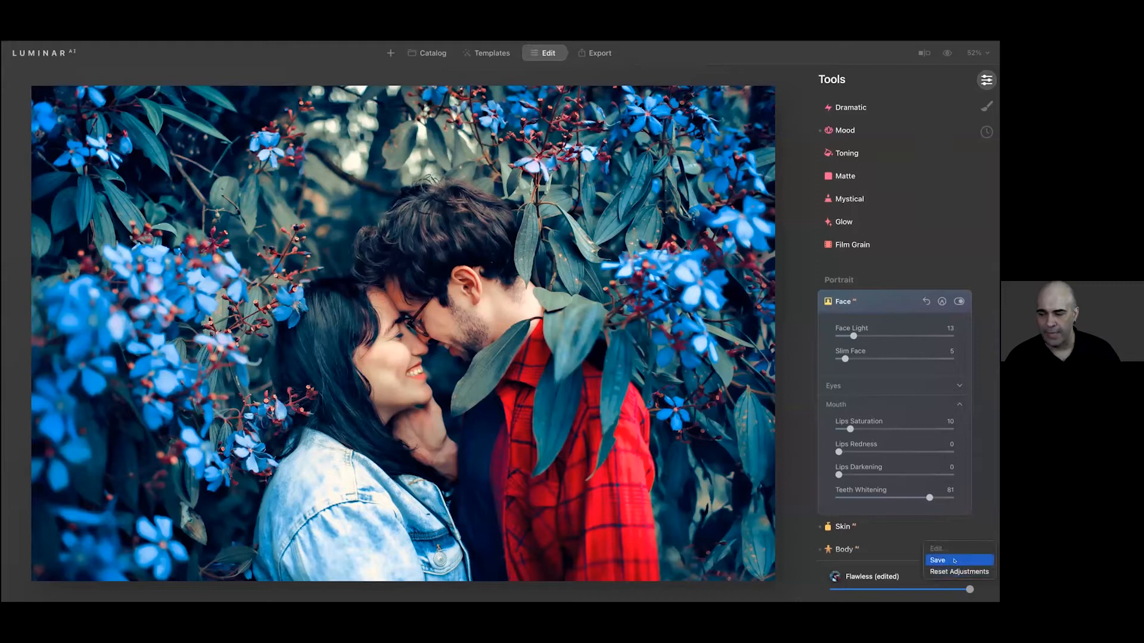
click(955, 561)
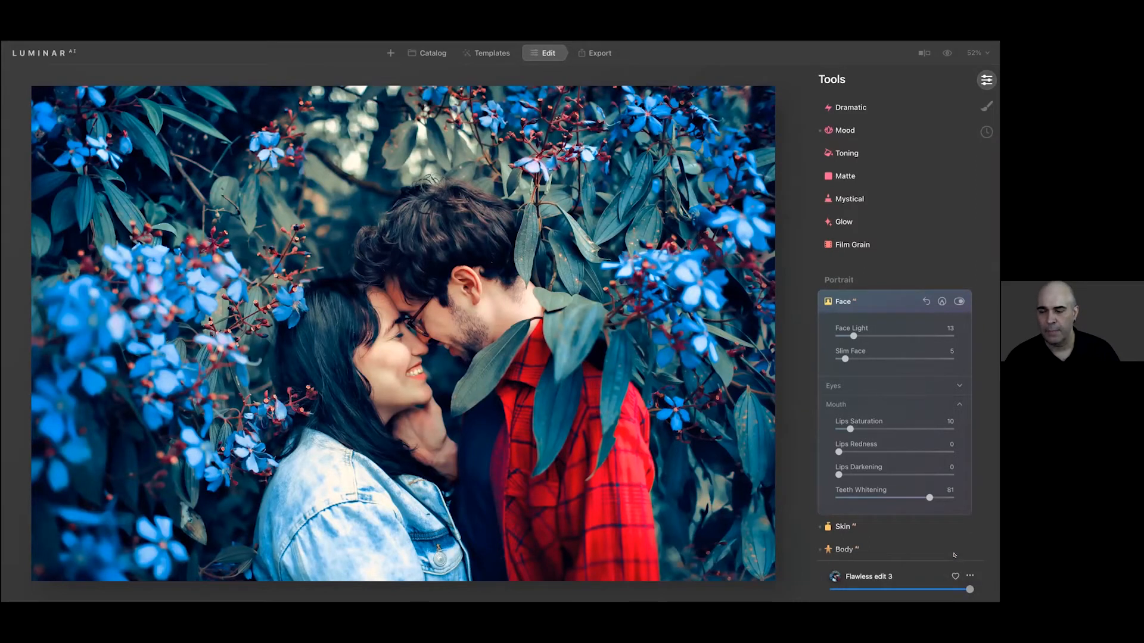
click(492, 53)
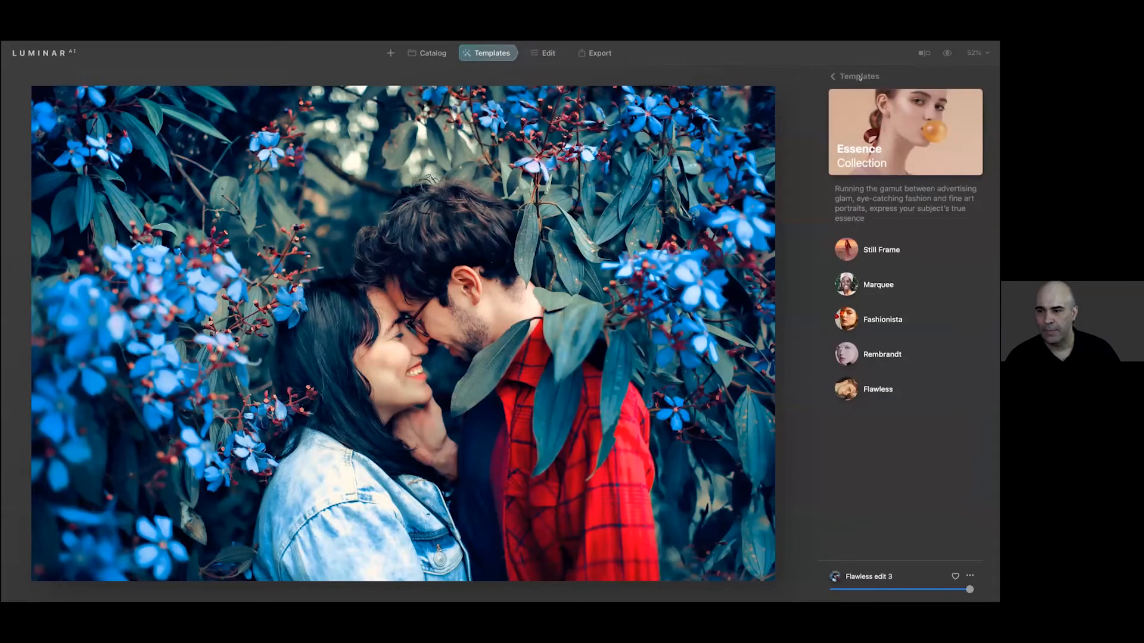
click(854, 78)
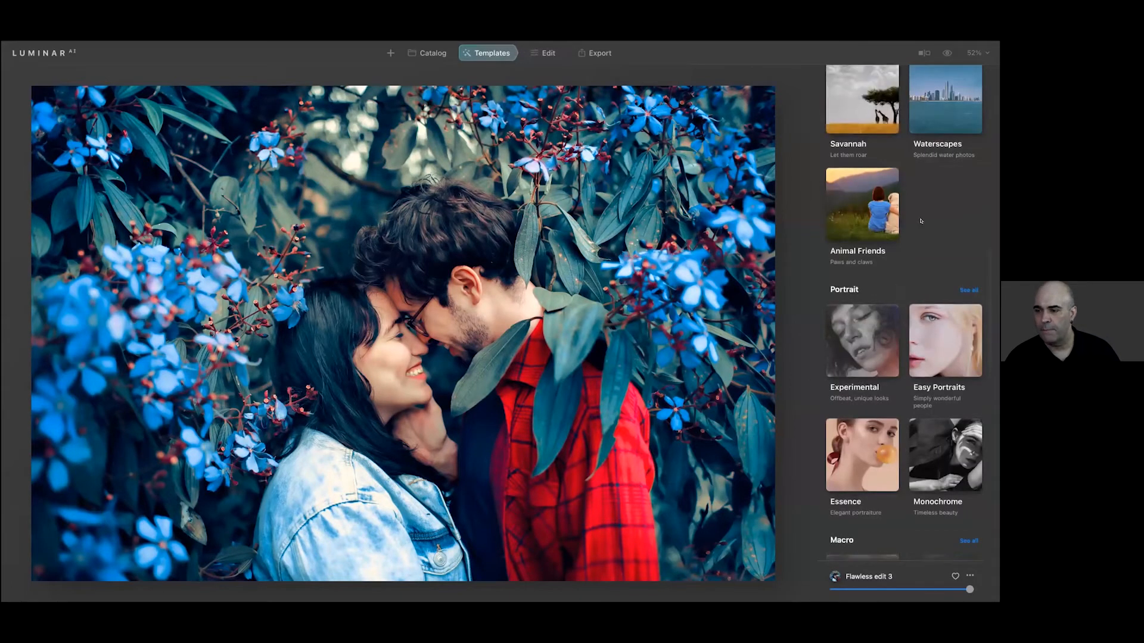
scroll(921, 221, up, 10)
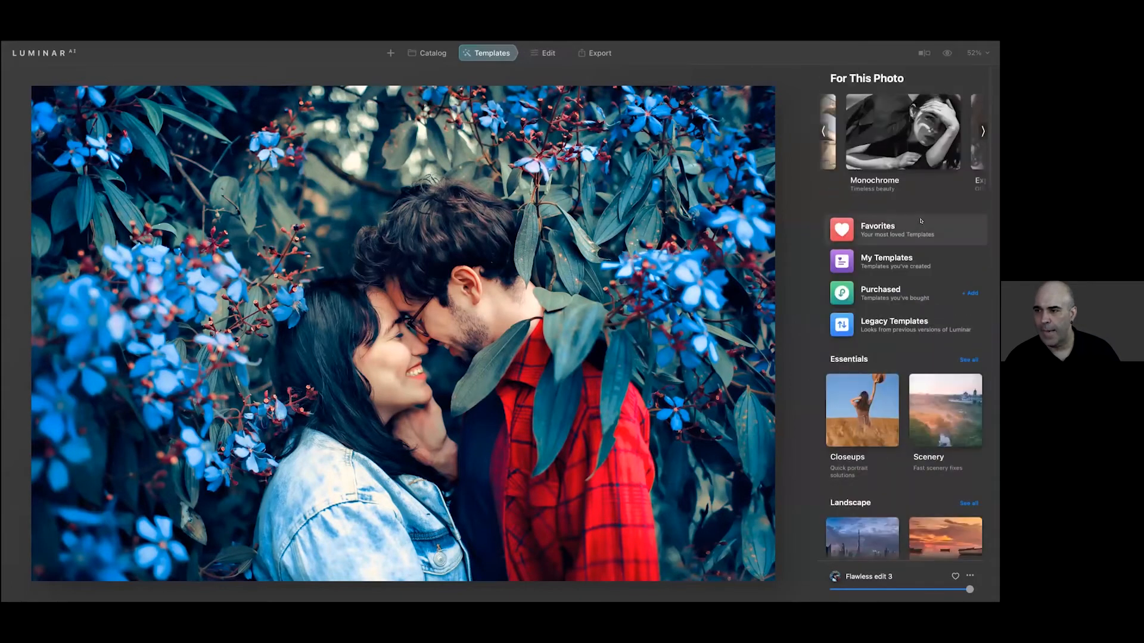
click(887, 263)
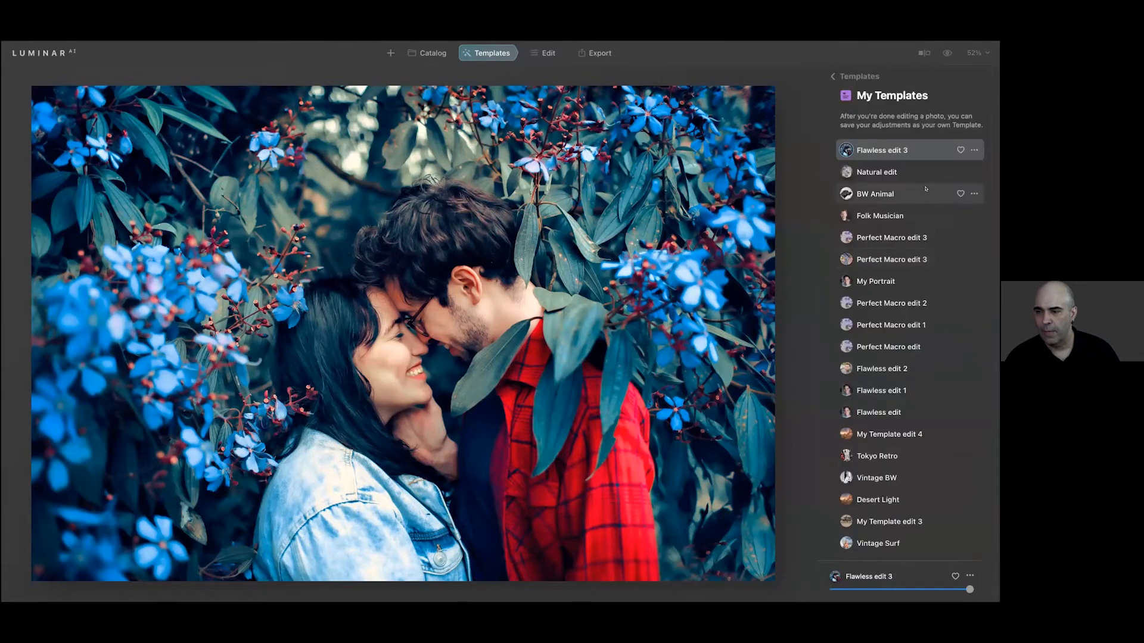
click(974, 150)
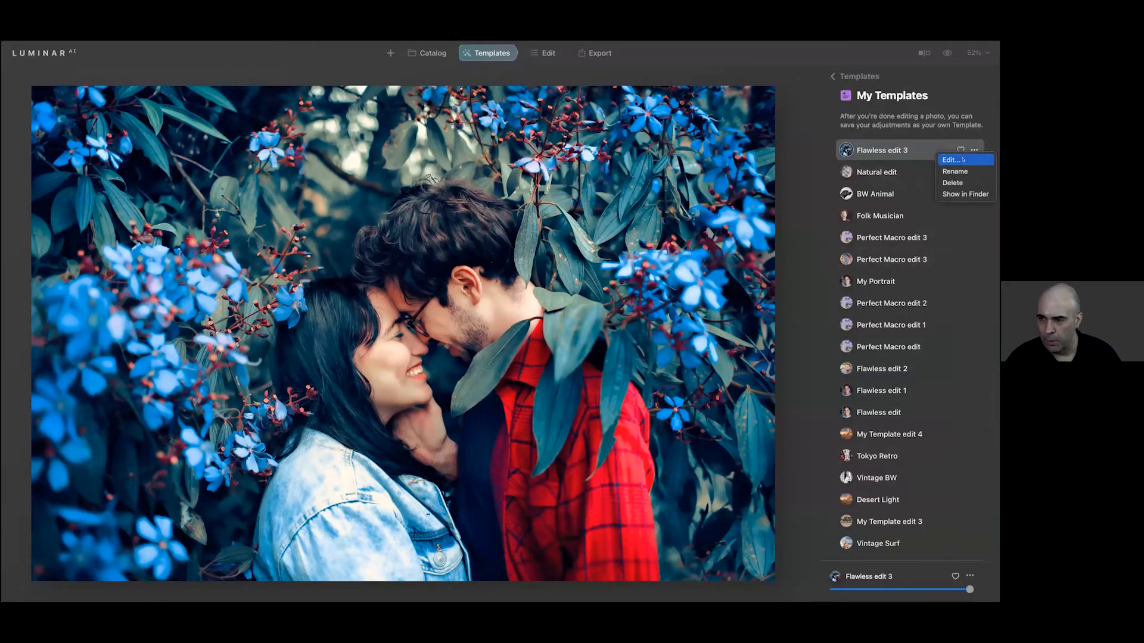
click(962, 159)
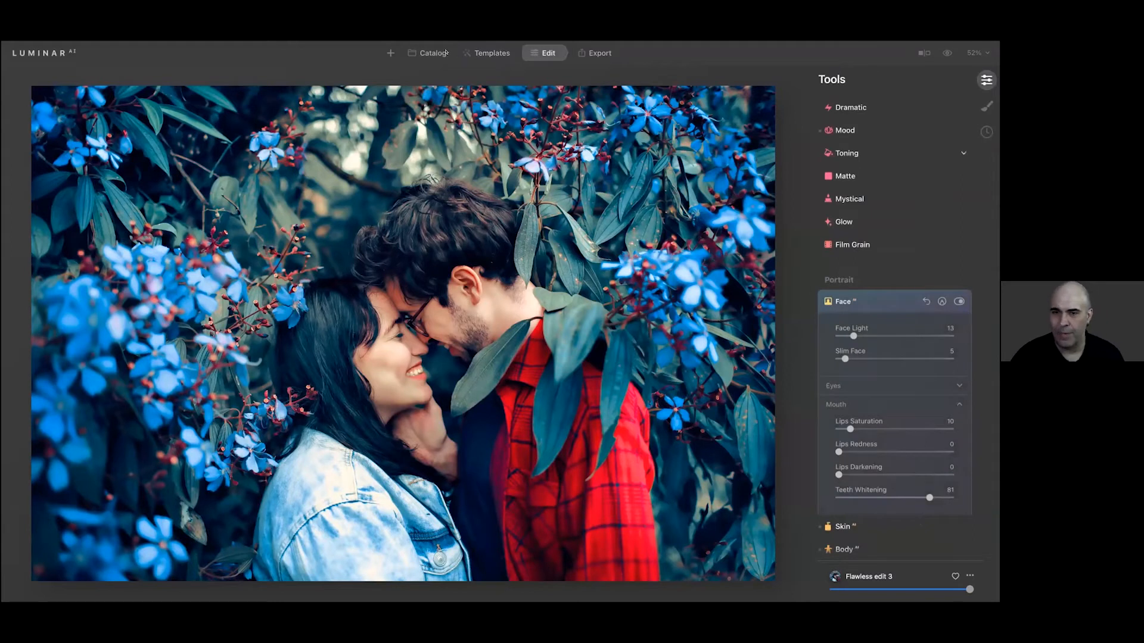
click(490, 53)
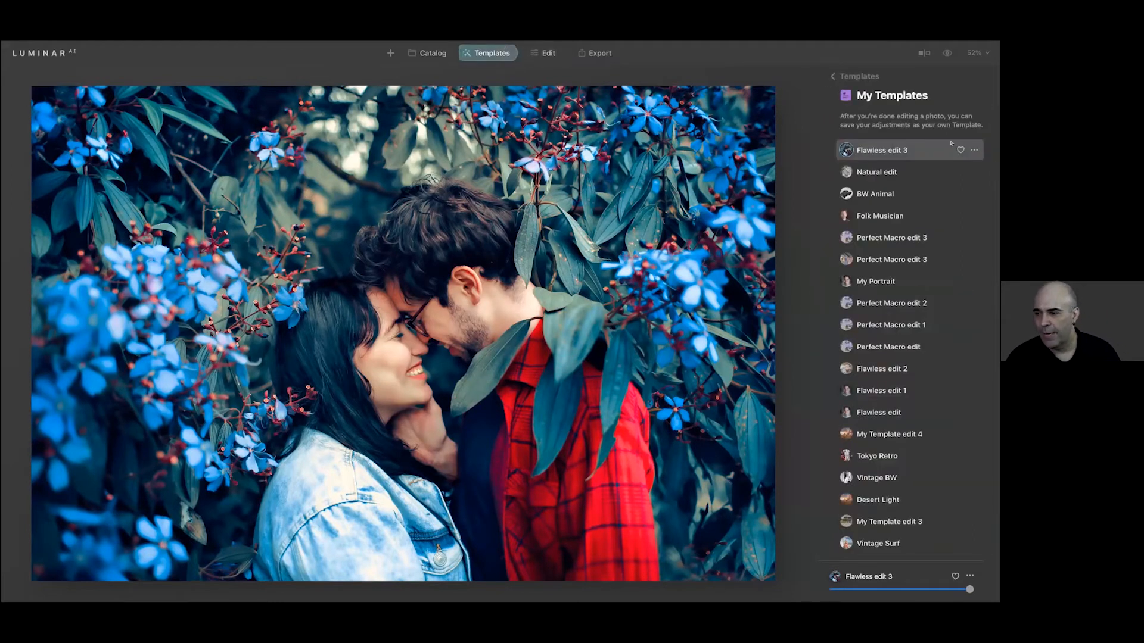
Rename the newly saved template in My Templates as Blue Romance
click(974, 151)
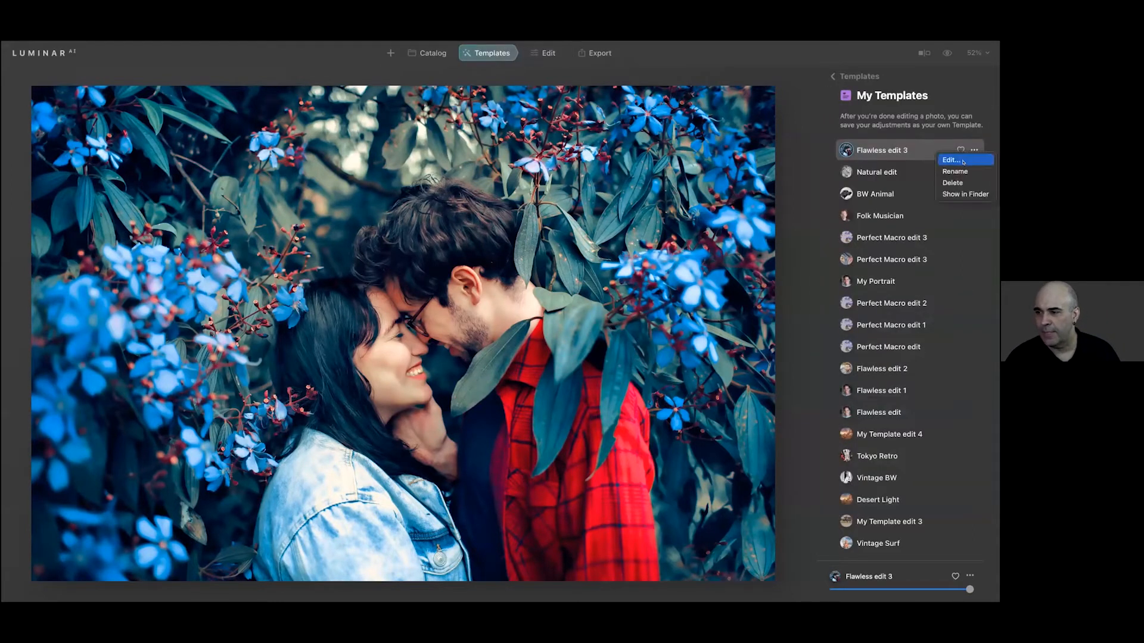
click(963, 171)
text(Blue Roamn)
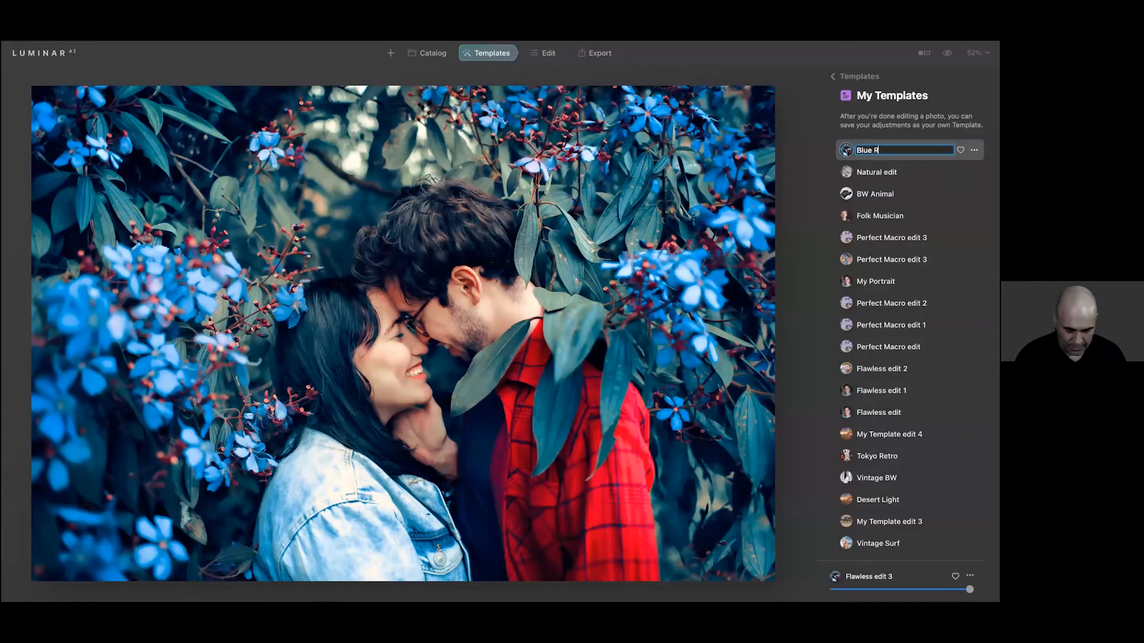
key(BackSpace)
key(BackSpace)
key(BackSpace)
text(mance)
key(Return)
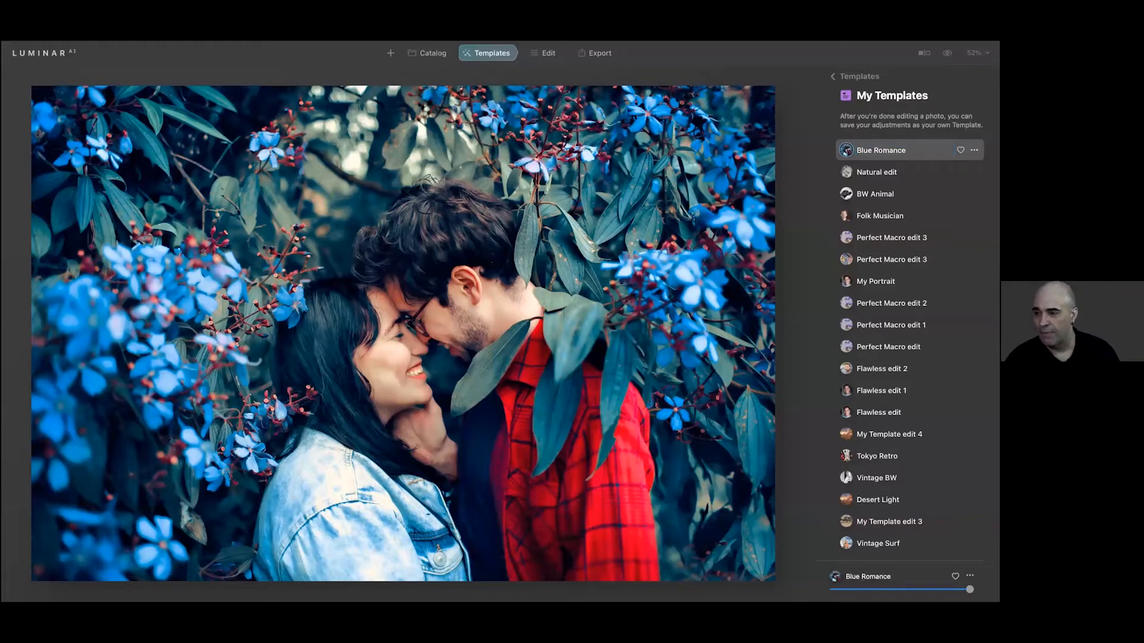
Reveal the Blue Romance template's files in Finder and hide all other applications
click(974, 150)
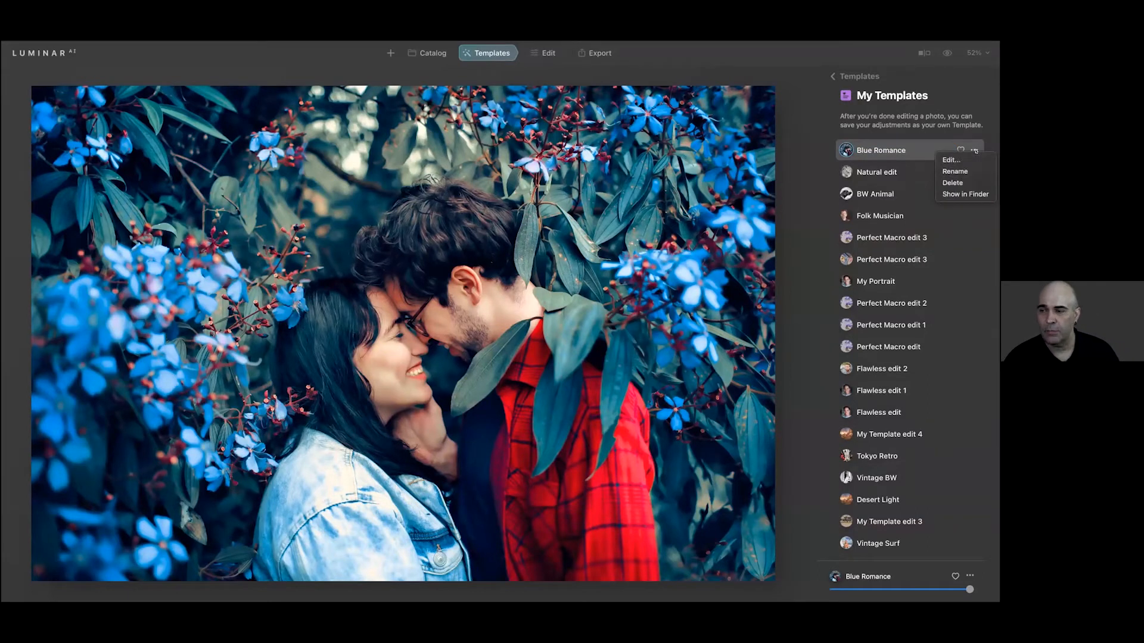
click(975, 193)
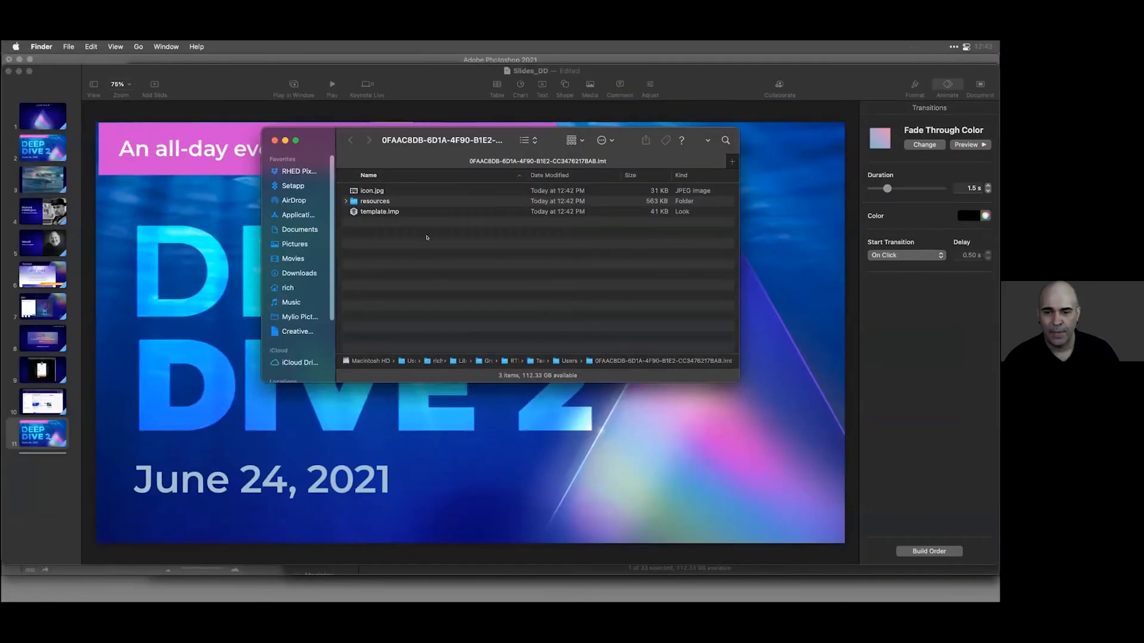
click(42, 47)
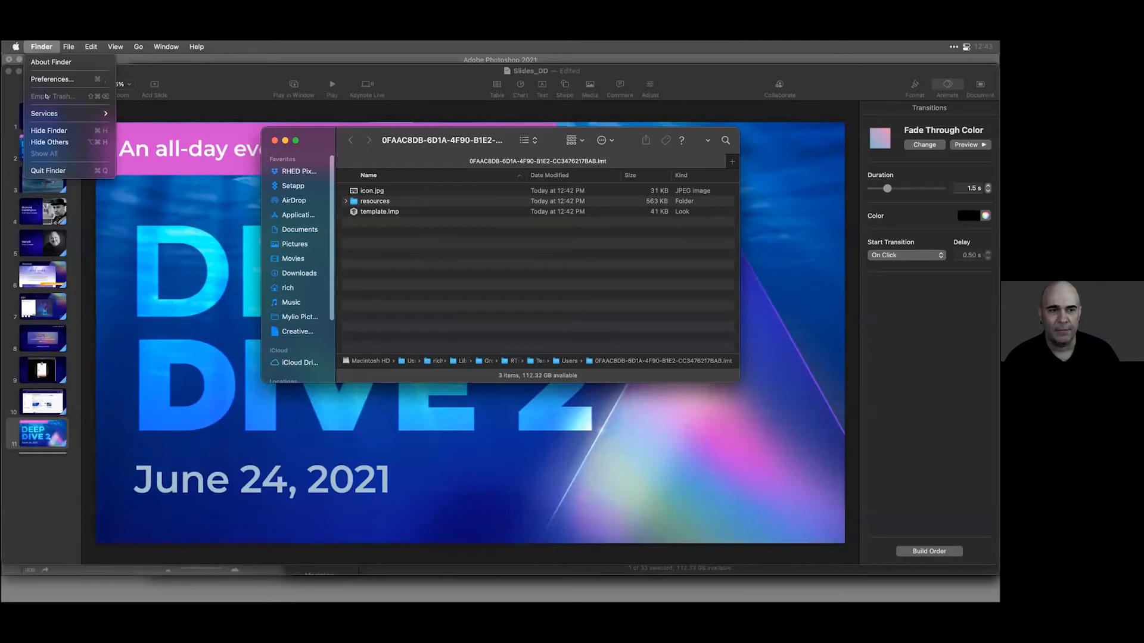
click(49, 141)
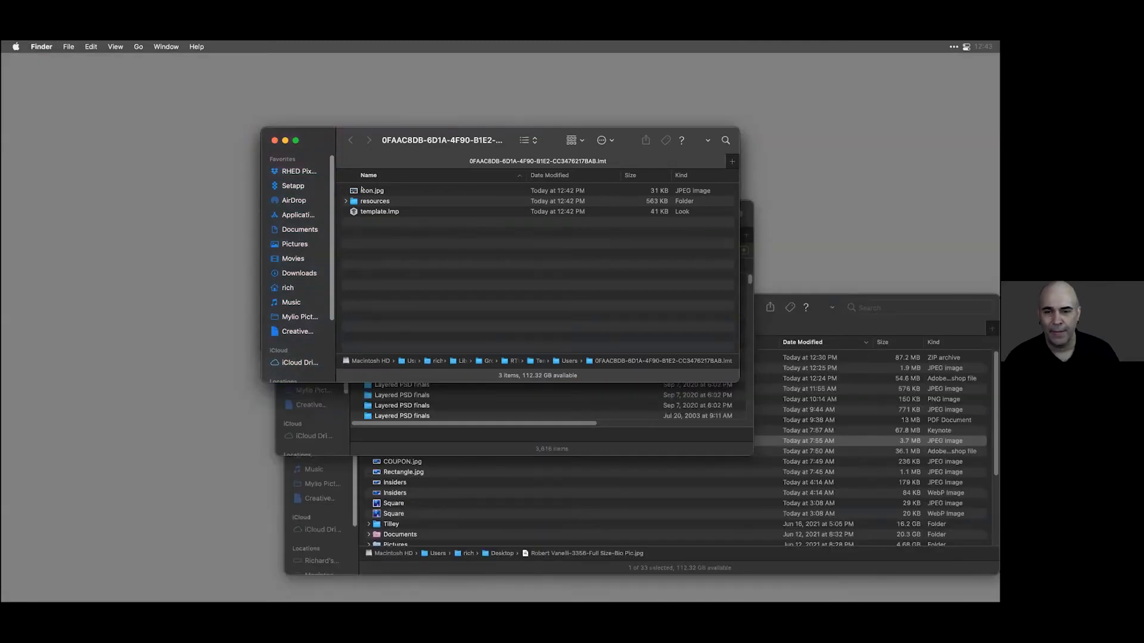
Examine the template's icon, template file and the LUT inside its resources folder, and go up to the enclosing Users folder
click(363, 192)
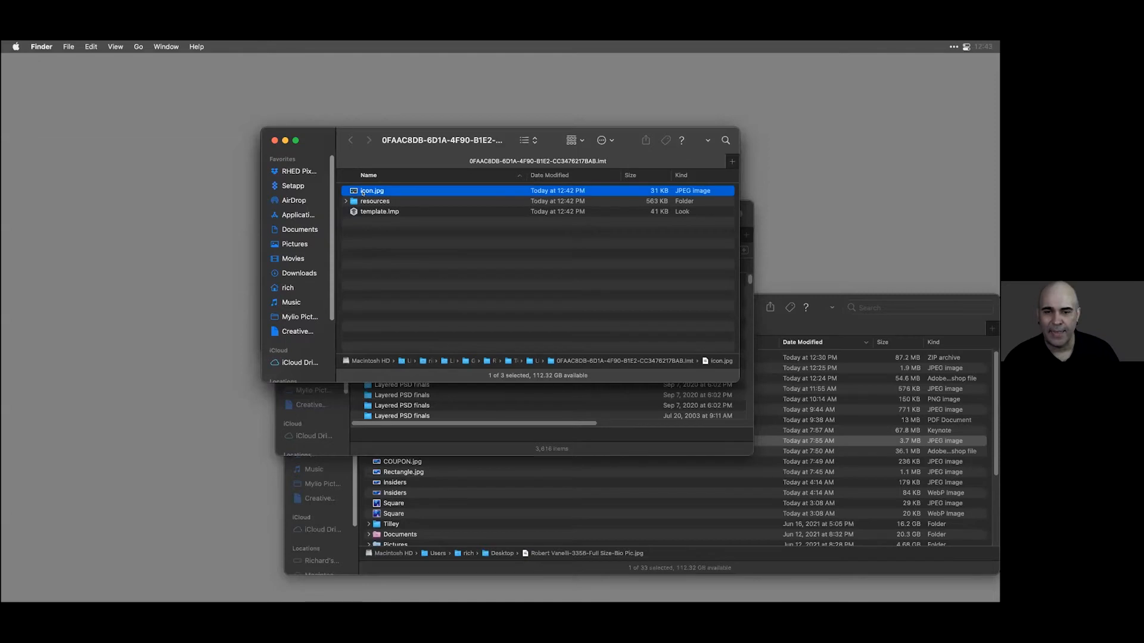
click(352, 211)
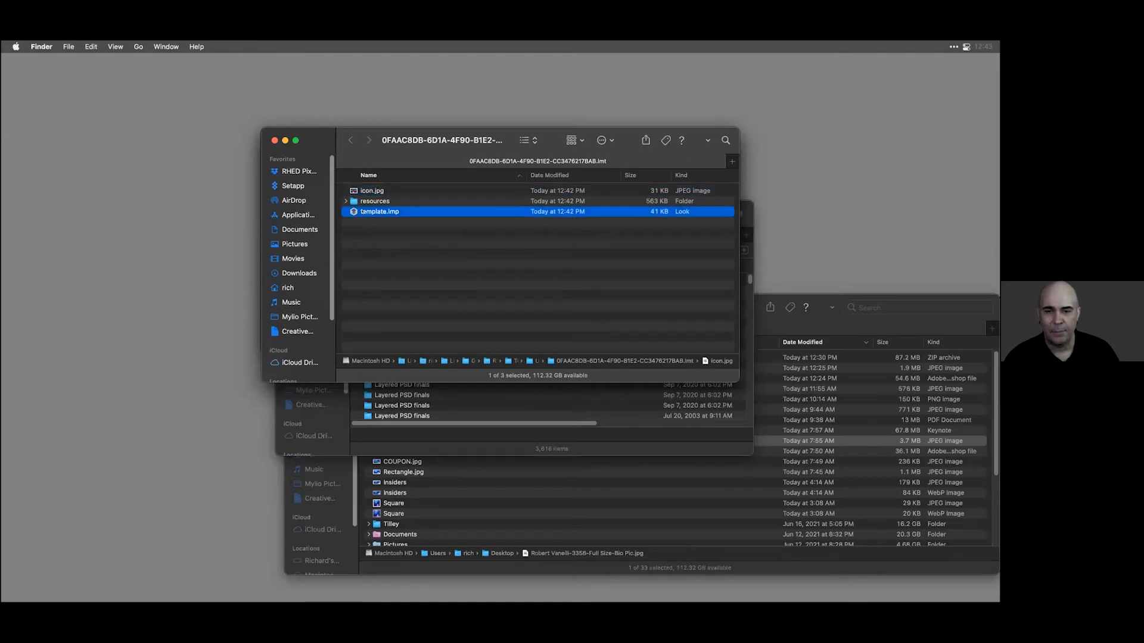
click(344, 201)
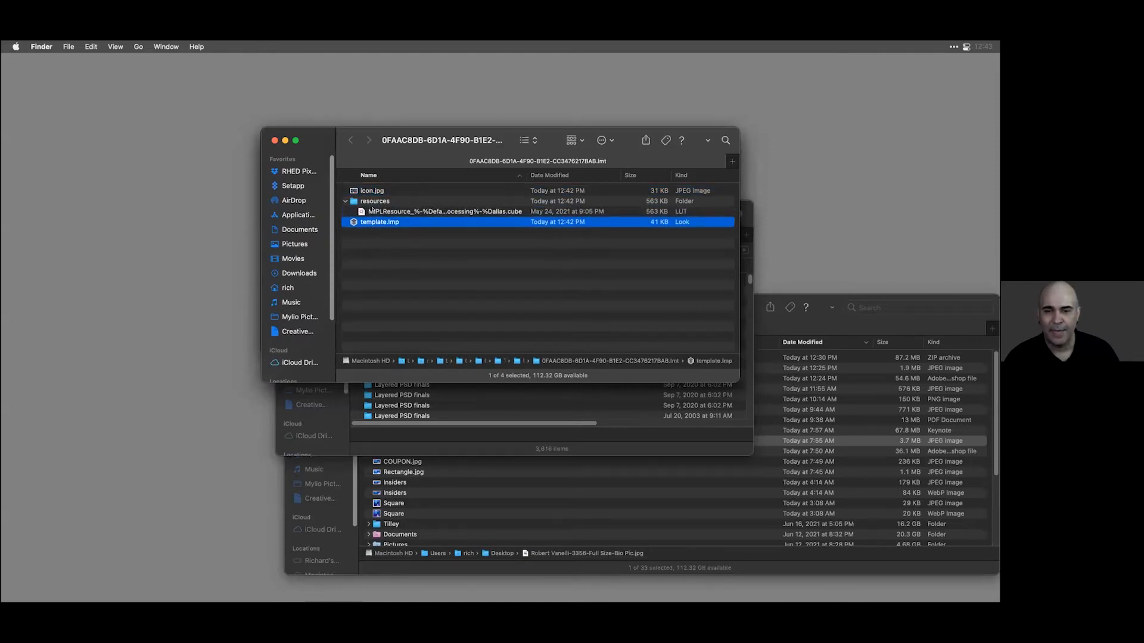
click(370, 209)
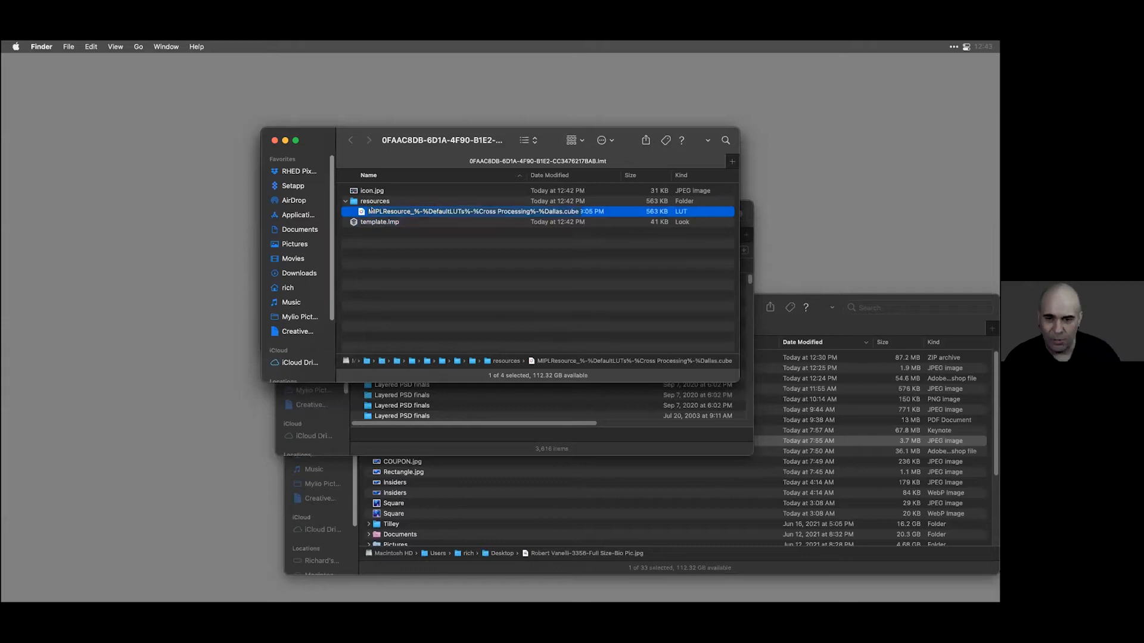
key(super+Up)
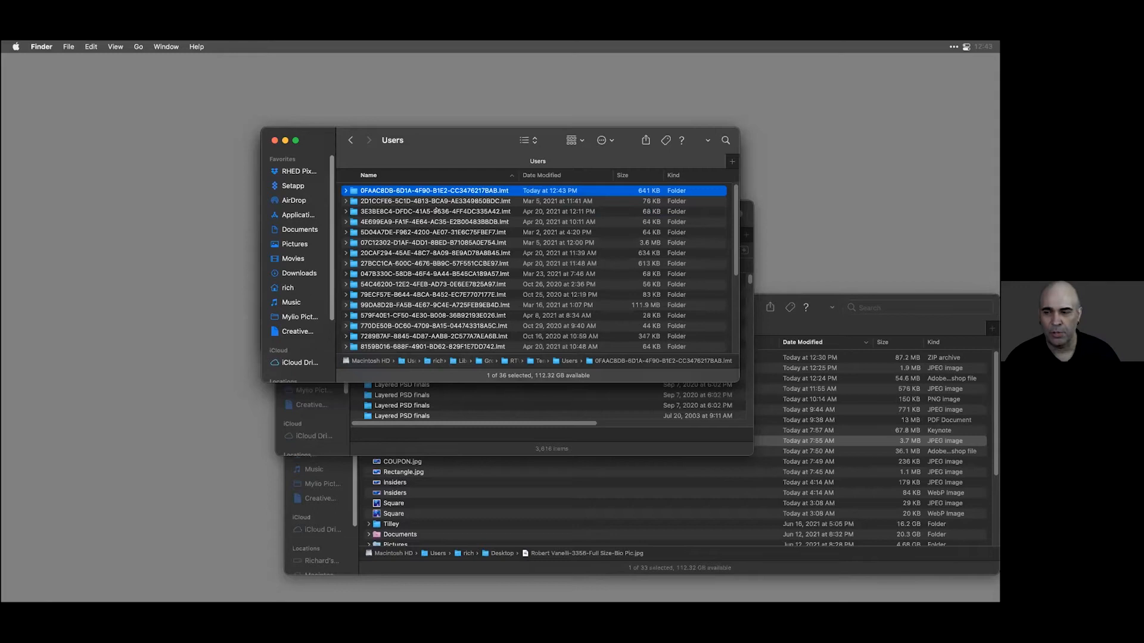
Switch back to Luminar AI, mark the Blue Romance template as a favorite and return to the template overview
key(super+Tab)
click(231, 321)
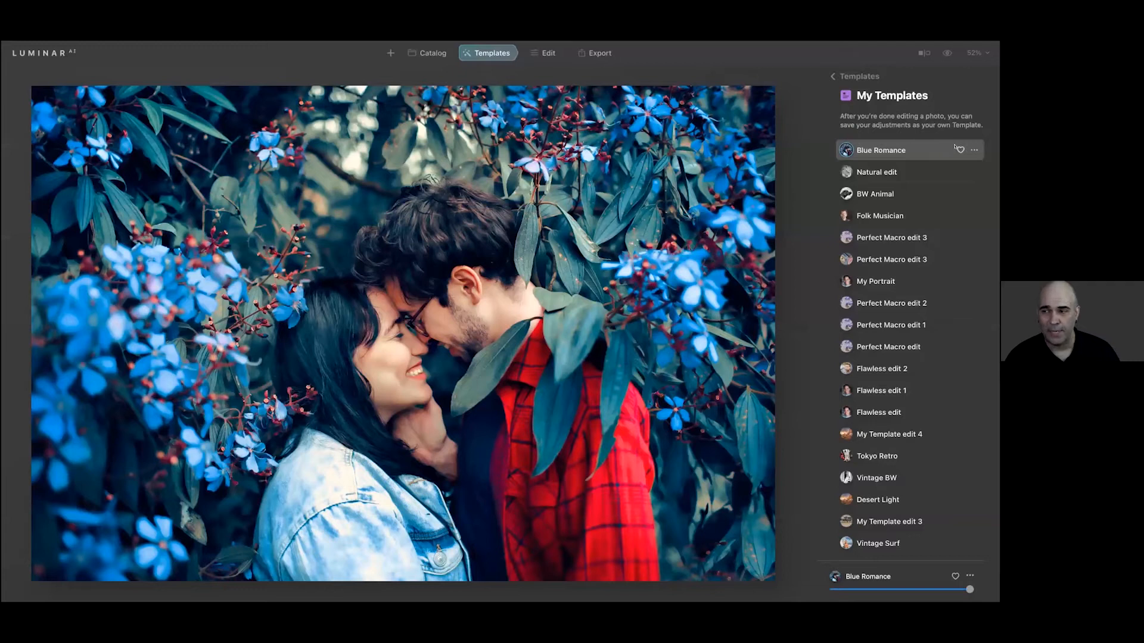
click(846, 78)
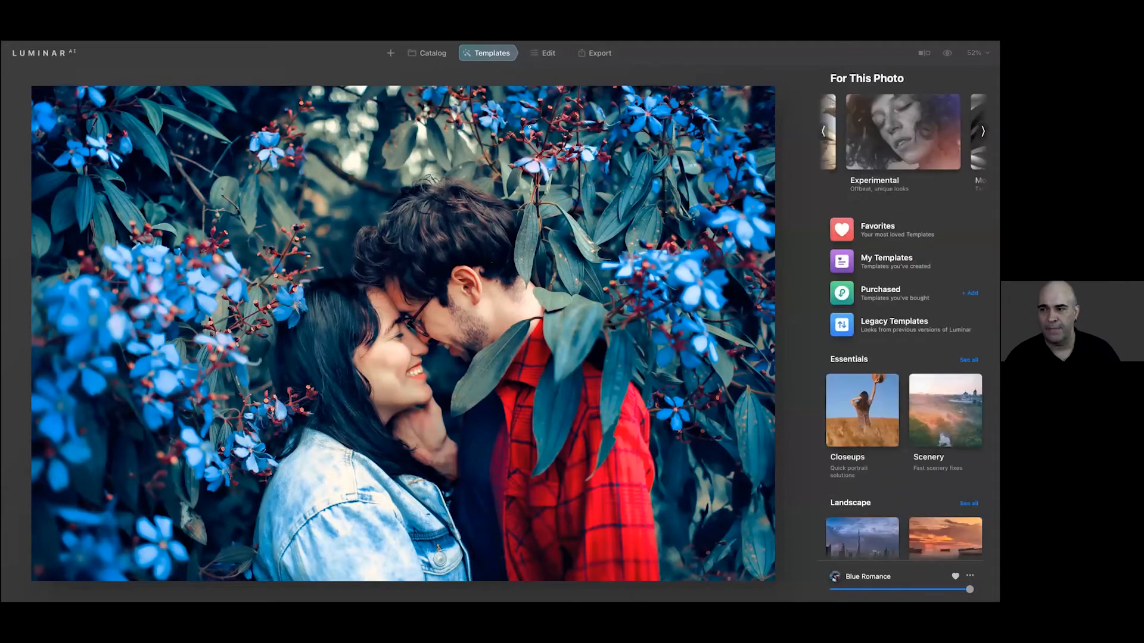
Select the photo of the couple linking fingers in the Luminar_Live_Photos catalog folder
click(427, 47)
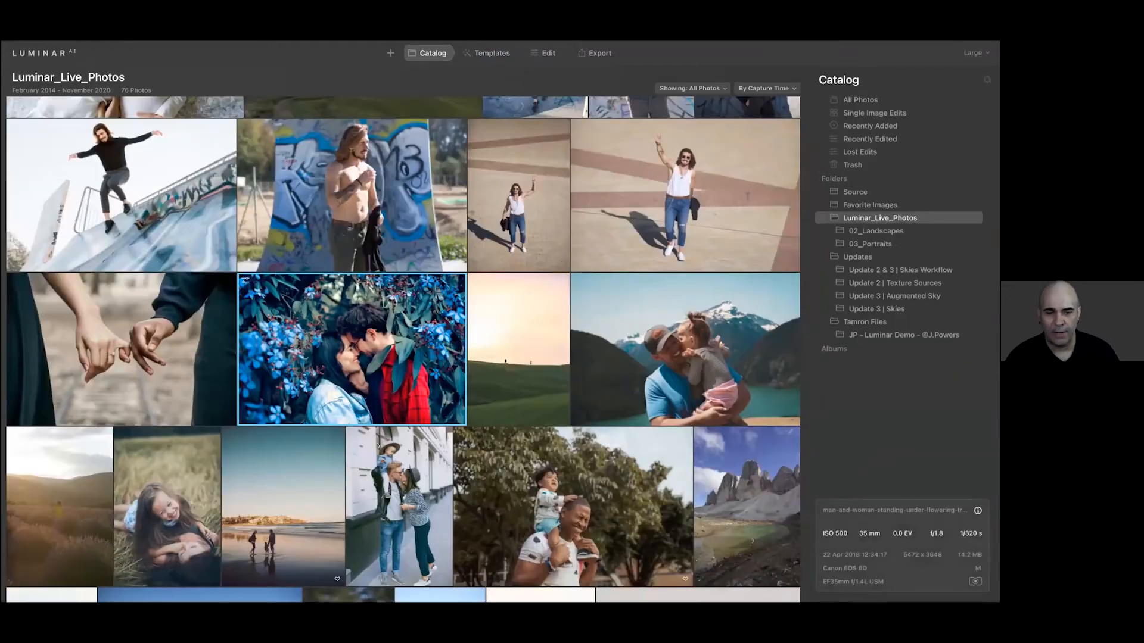
scroll(221, 378, down, 1)
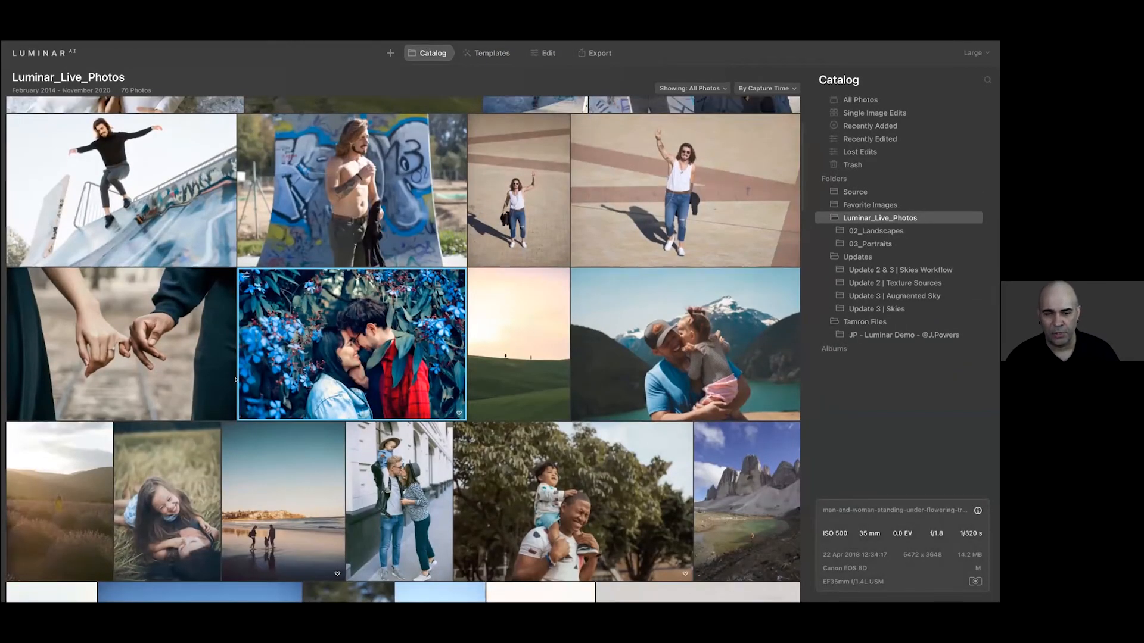
scroll(200, 373, down, 2)
click(195, 367)
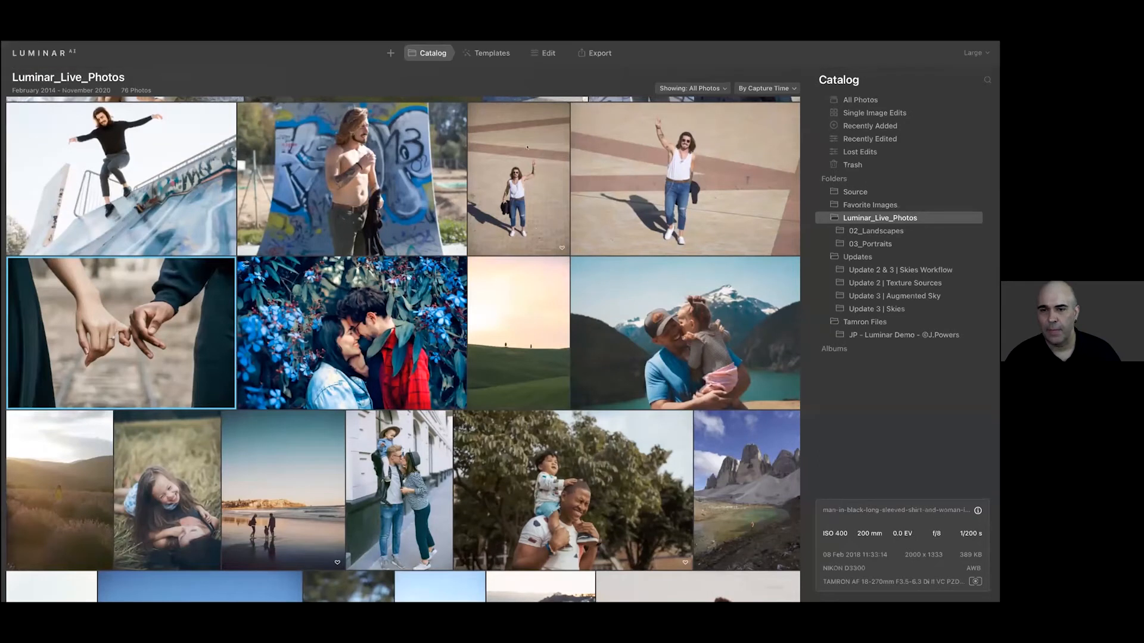
Apply the Blue Romance template from Favorites to the linked-hands photo and open the photo's editing tools
click(488, 53)
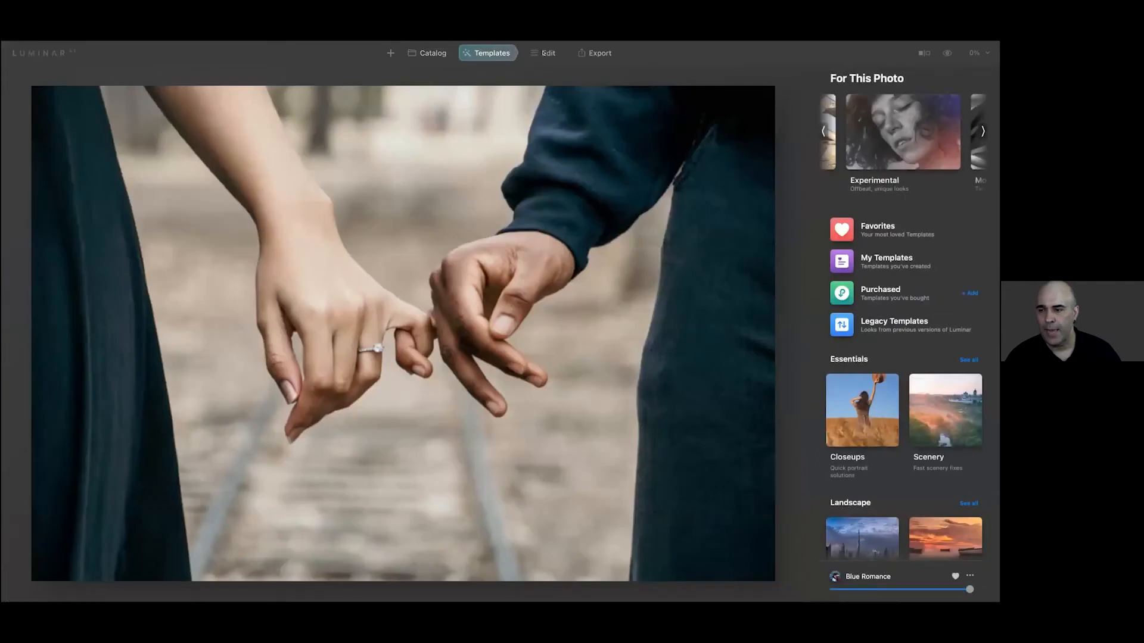
click(861, 228)
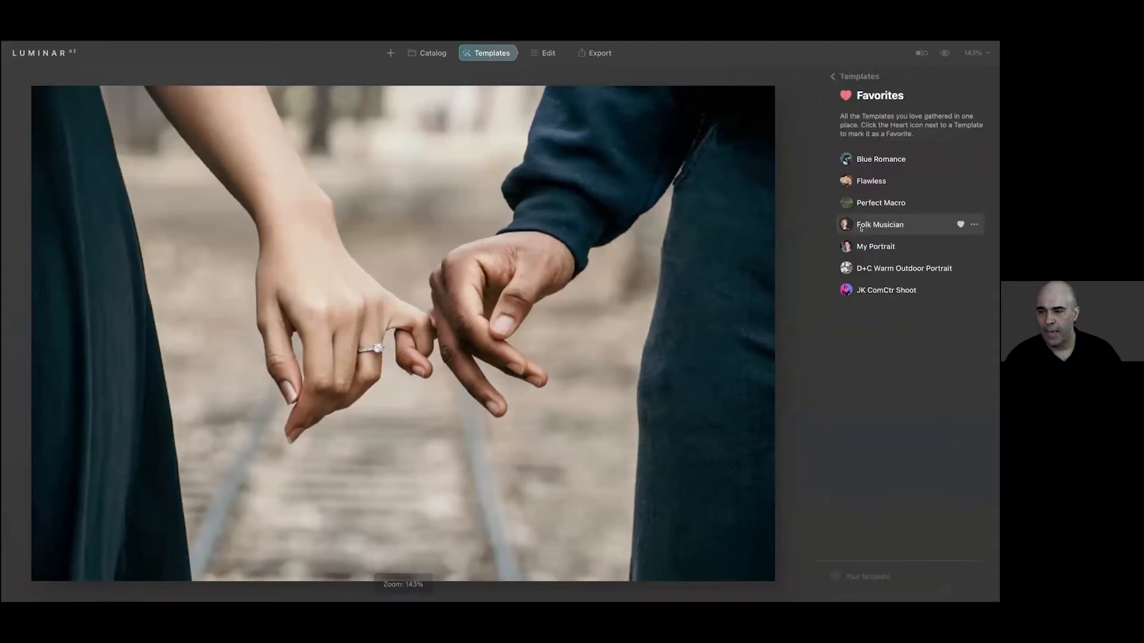
click(863, 161)
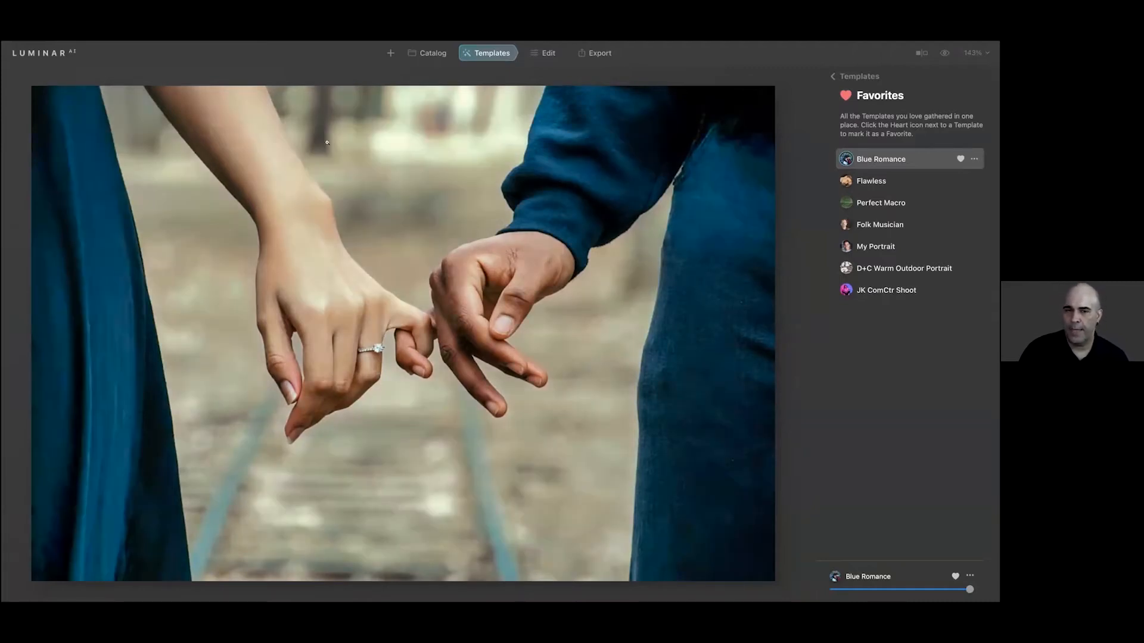
click(545, 53)
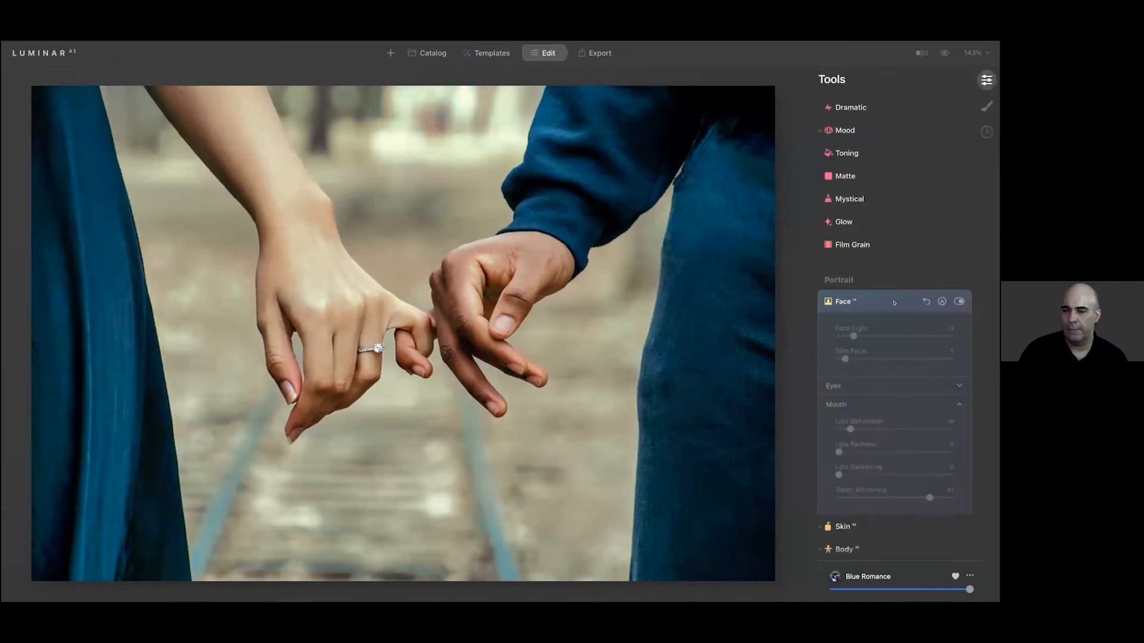
In the Color tool's HSL hue settings, set Cyan to 16 and Blue to 28 for the linked-hands photo
scroll(894, 303, down, 3)
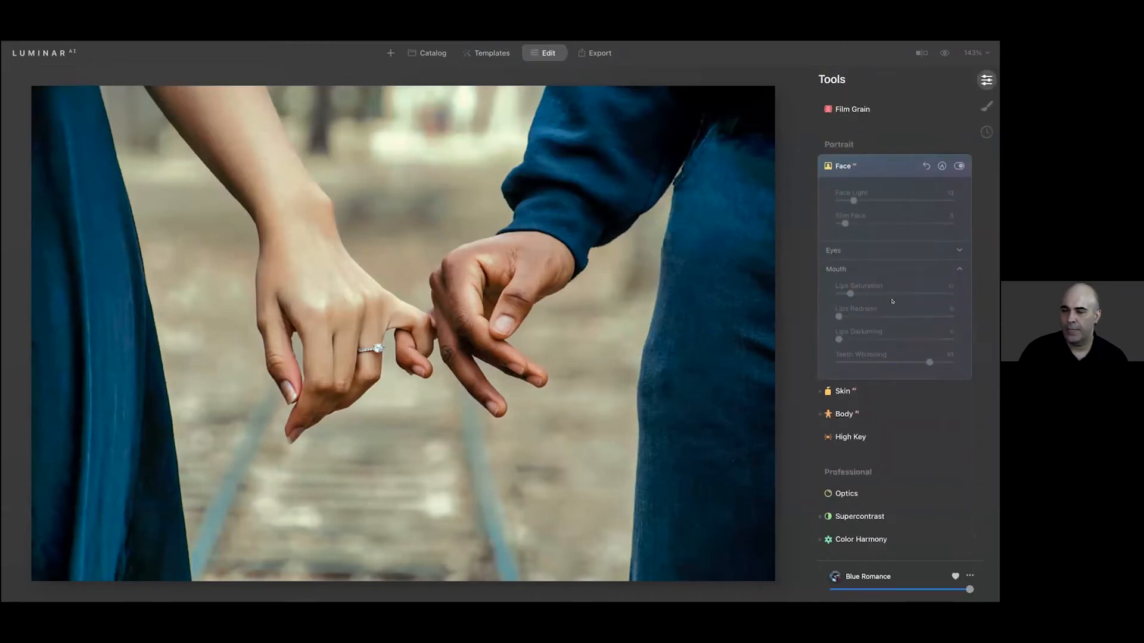
scroll(891, 298, up, 4)
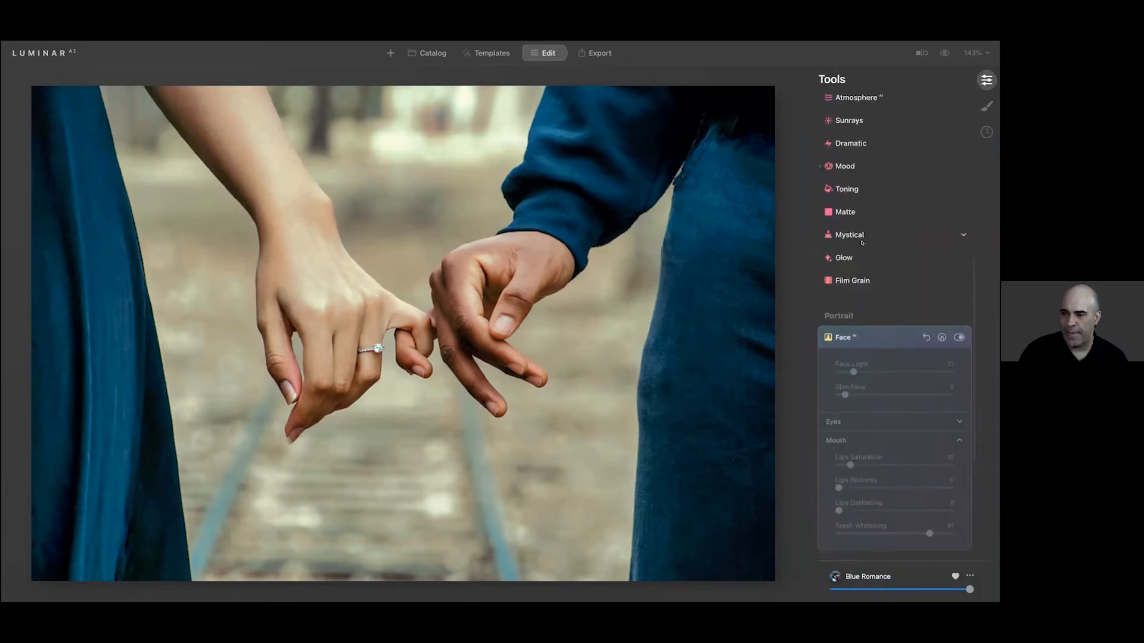
scroll(861, 242, up, 8)
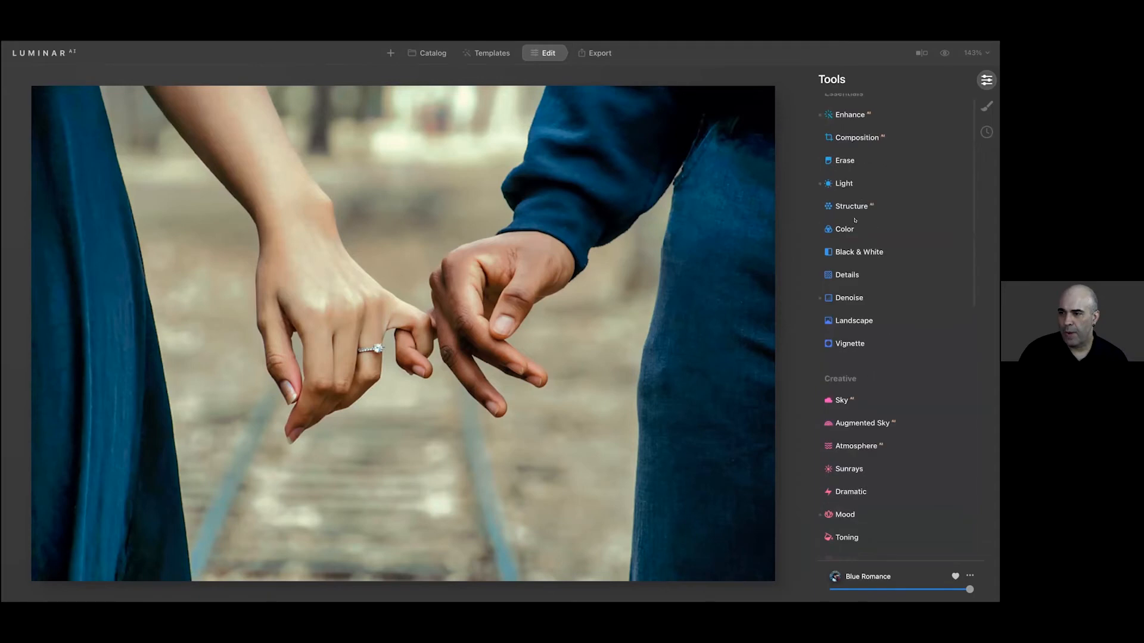
click(846, 228)
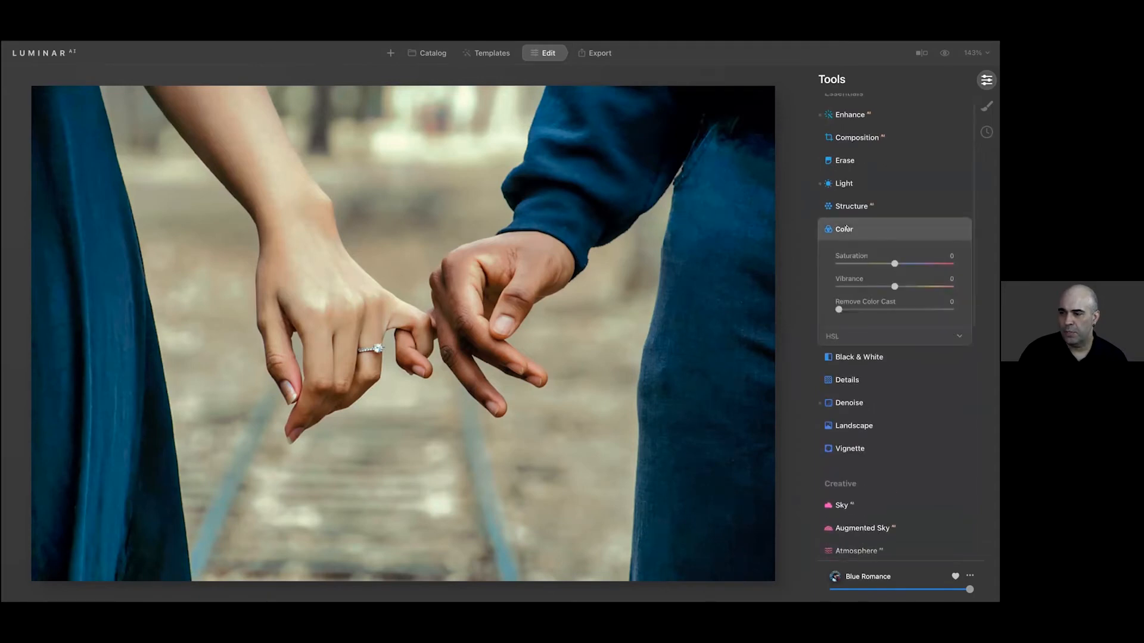
click(854, 335)
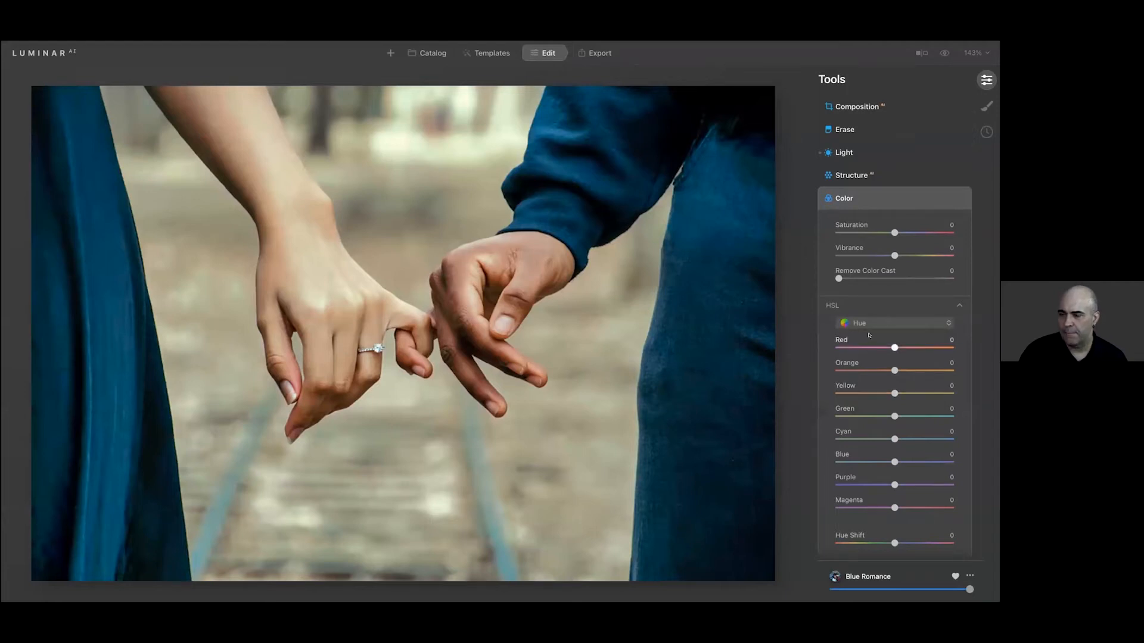
drag(894, 439, 913, 462)
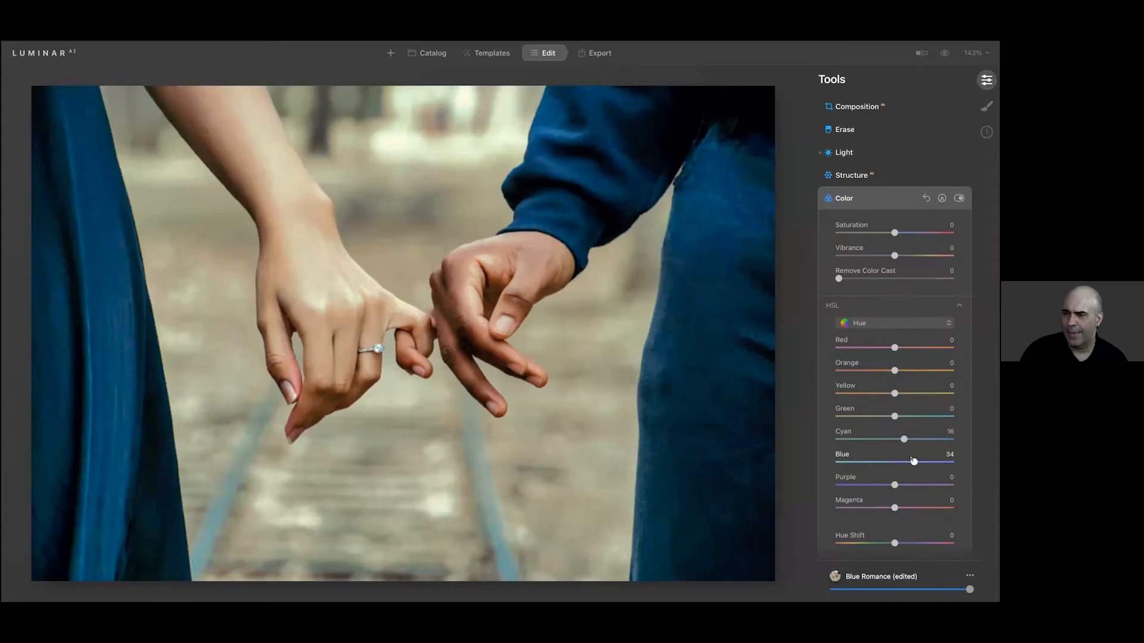
drag(914, 461, 910, 461)
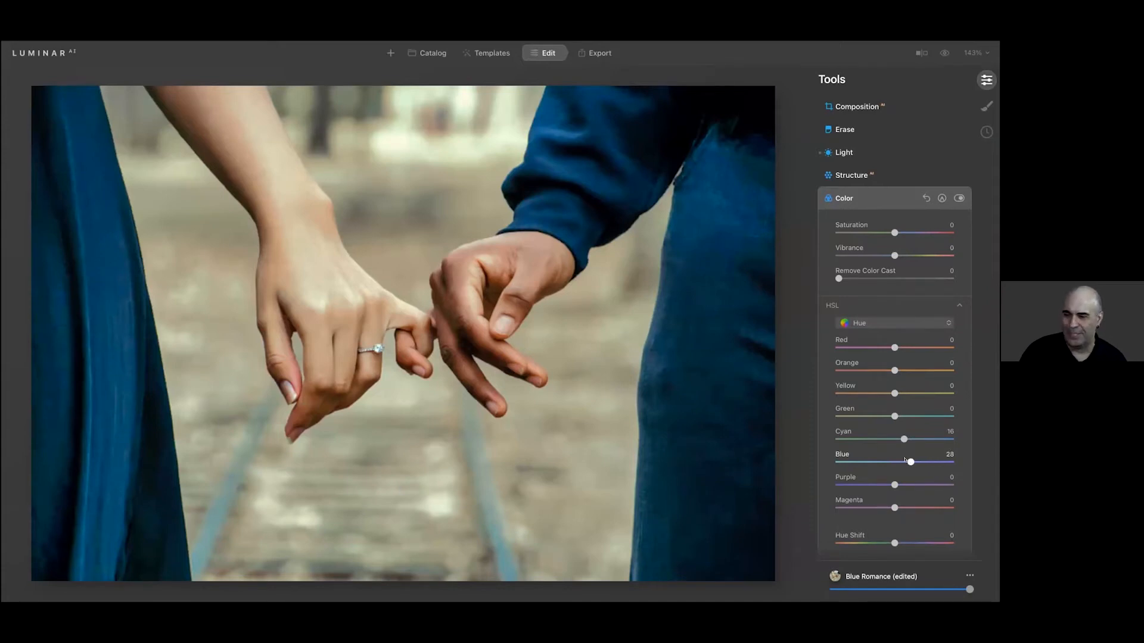
Set the HSL saturation of Blue to -39 and raise the Blue luminance slightly
click(861, 323)
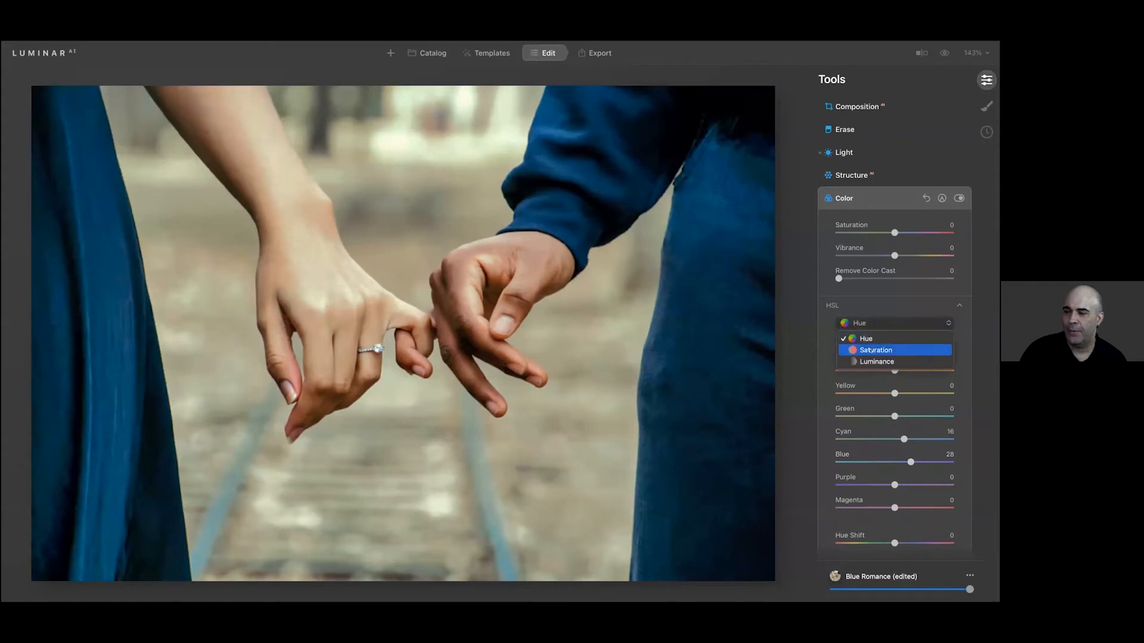
click(875, 350)
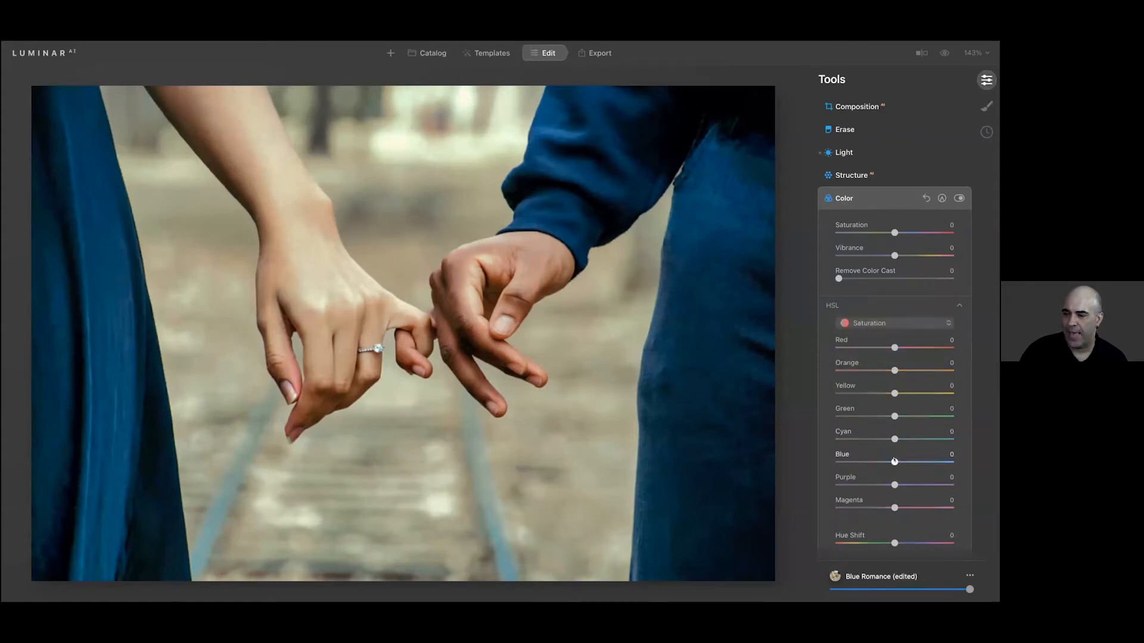
drag(894, 461, 872, 461)
click(876, 324)
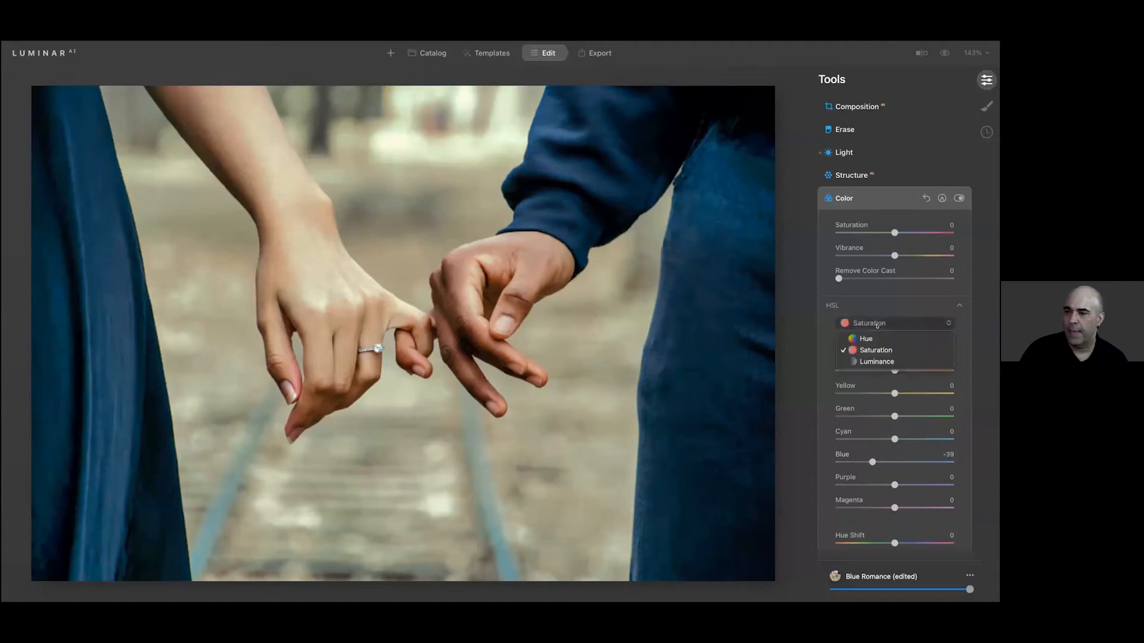
click(877, 361)
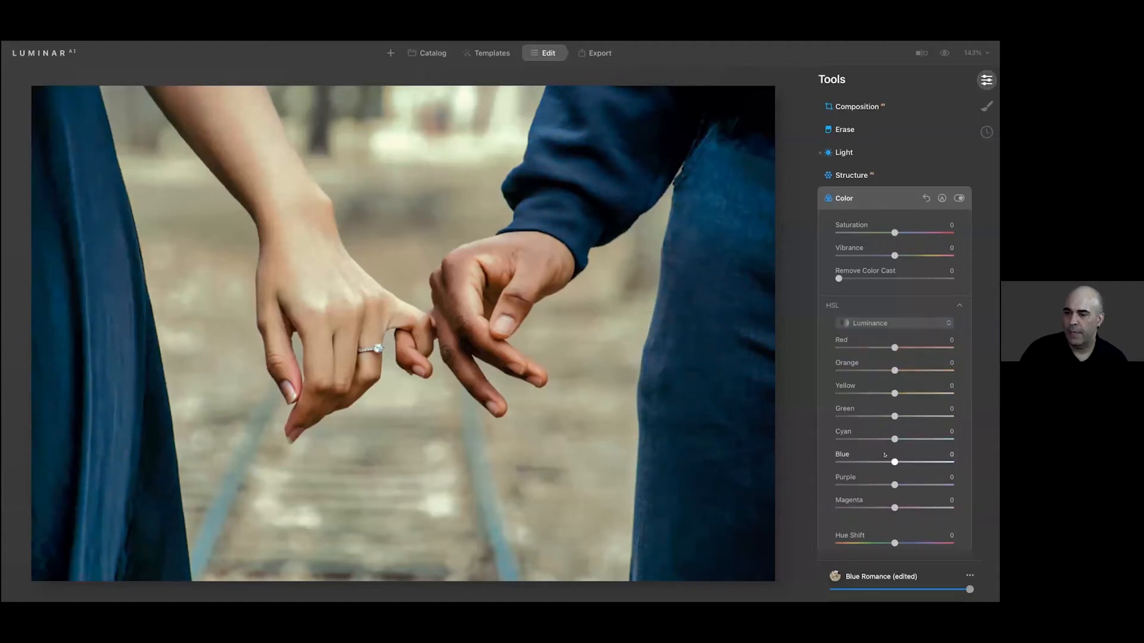
mouse_move(894, 461)
mouse_down()
mouse_move(874, 461)
mouse_move(895, 456)
mouse_up()
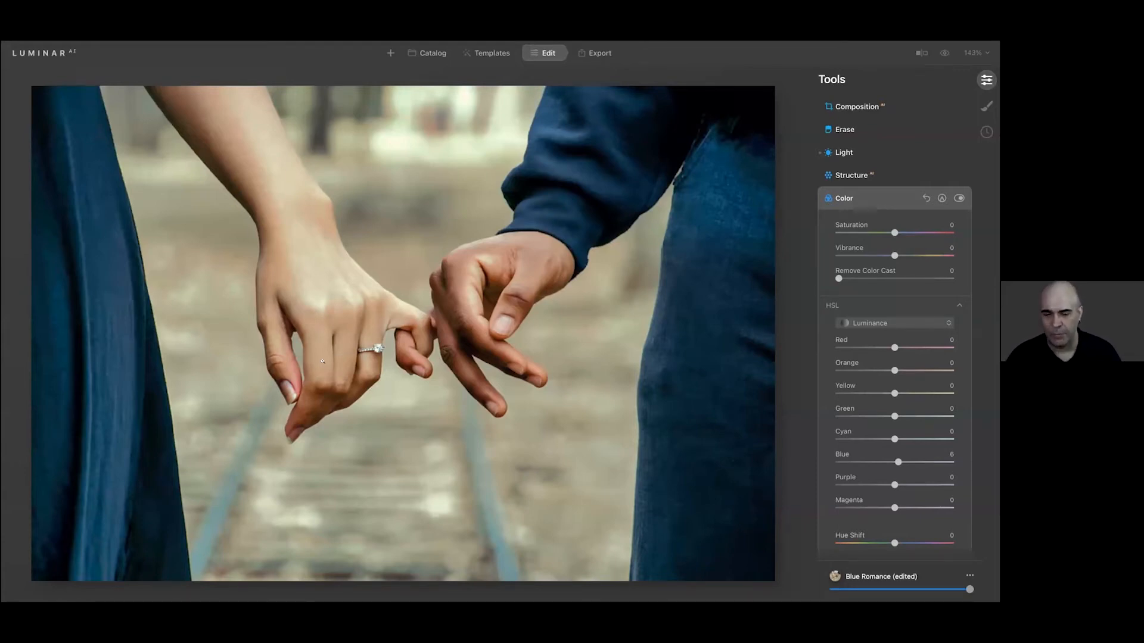
Try a Structure amount of 20 on the linked-hands photo
click(885, 176)
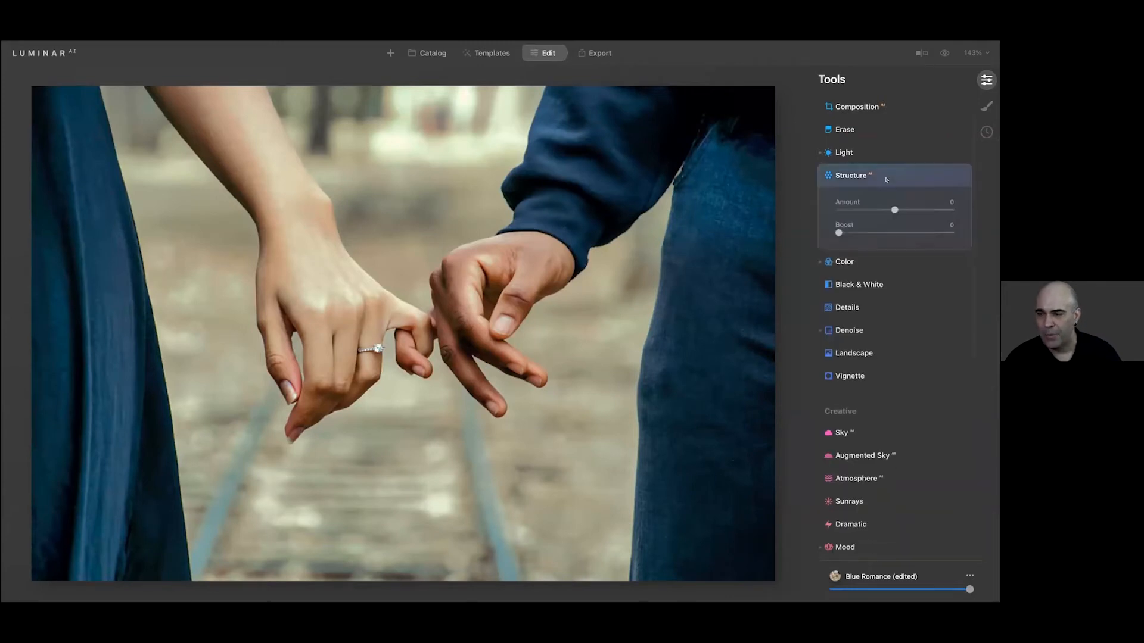
mouse_move(894, 209)
mouse_down()
mouse_move(919, 204)
mouse_move(905, 207)
mouse_up()
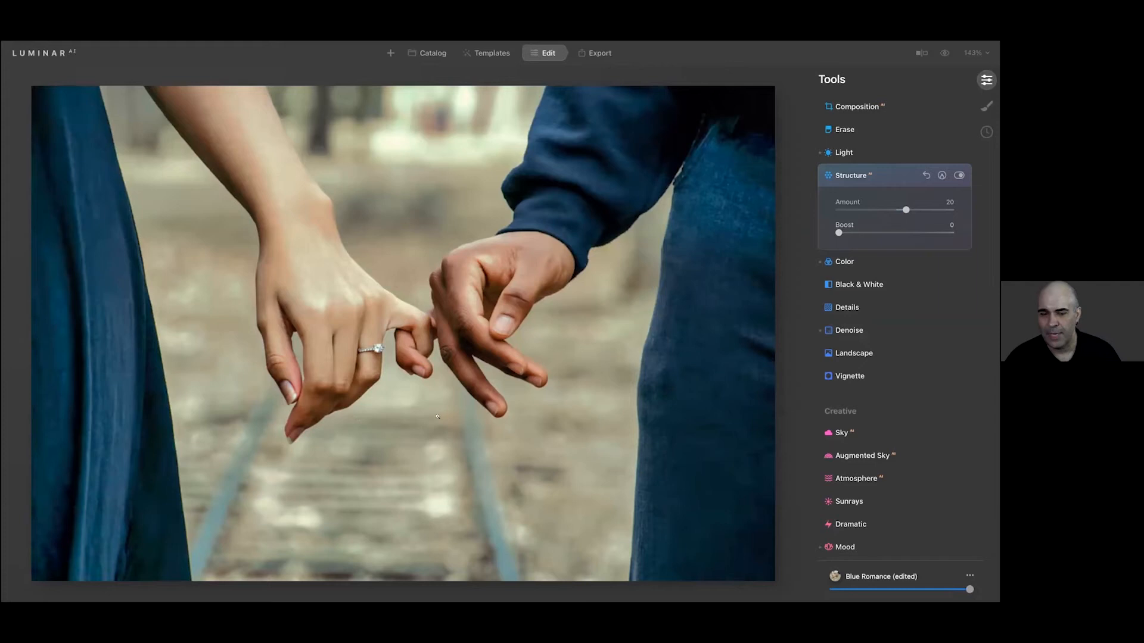
double_click(905, 210)
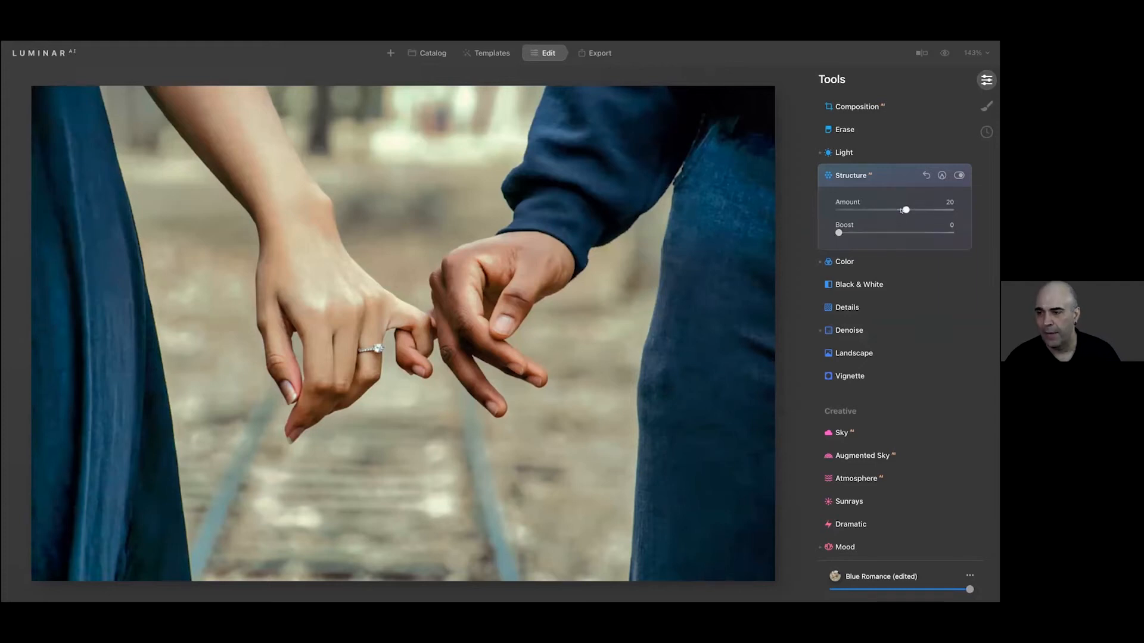
Add a vignette with an amount of -100 and choose the ring on the hand as its subject
scroll(894, 311, down, 8)
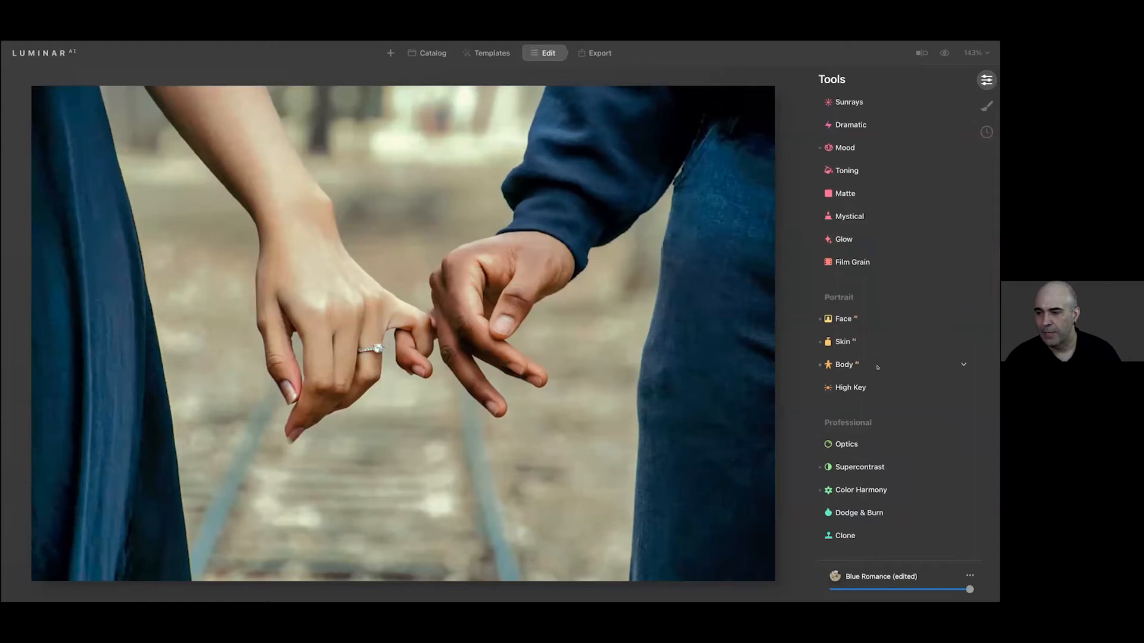
scroll(867, 285, up, 7)
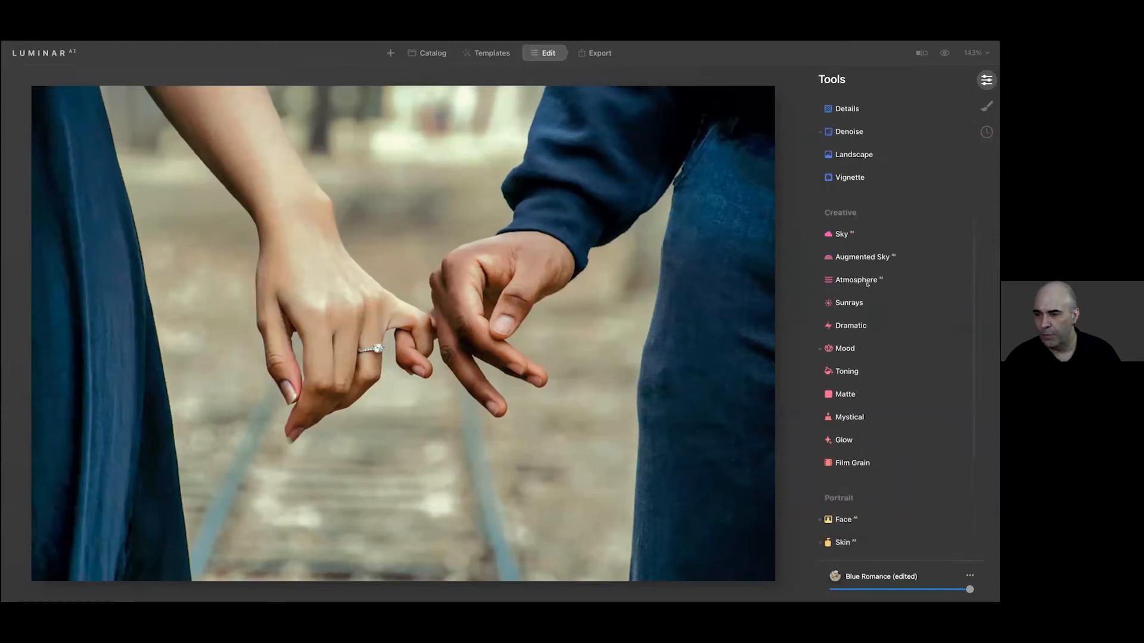
click(853, 180)
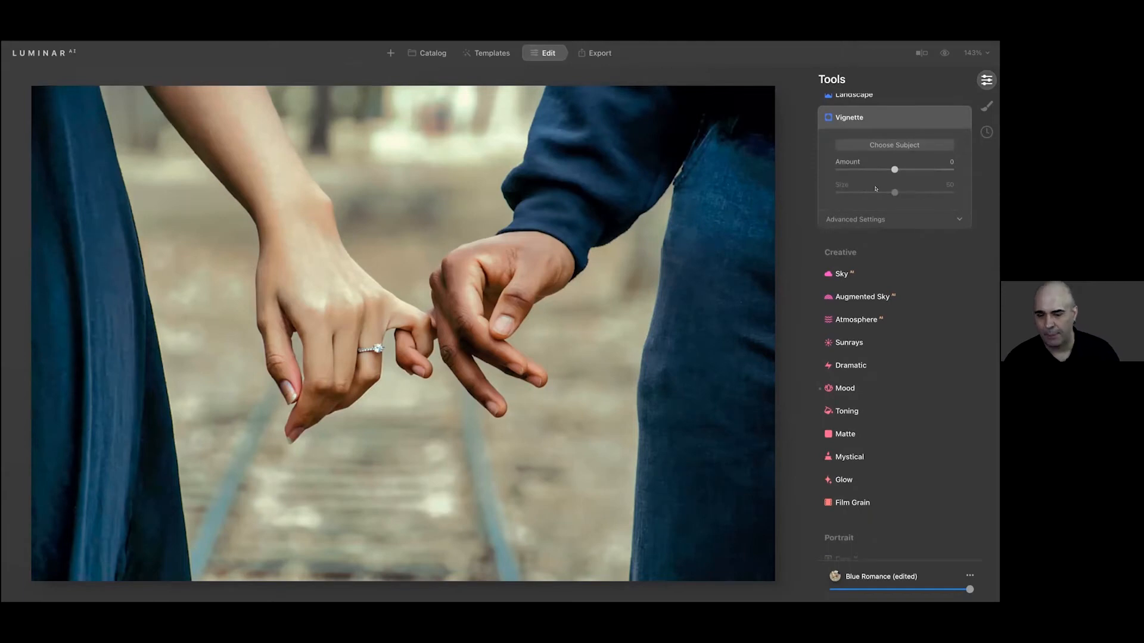
drag(894, 169, 821, 168)
click(855, 219)
click(878, 145)
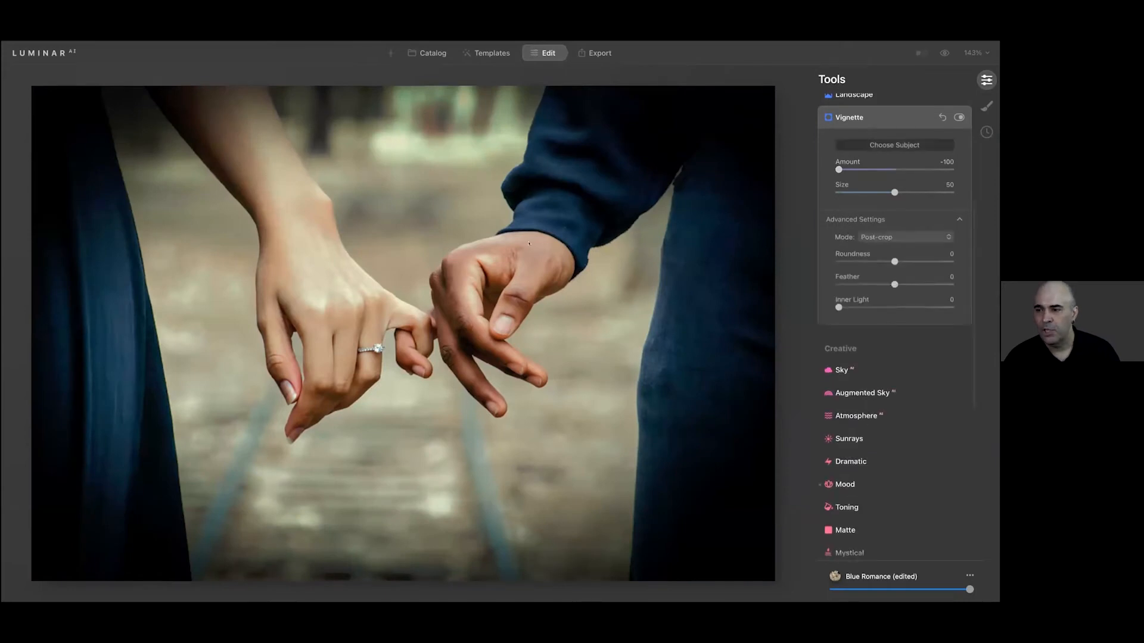
click(372, 345)
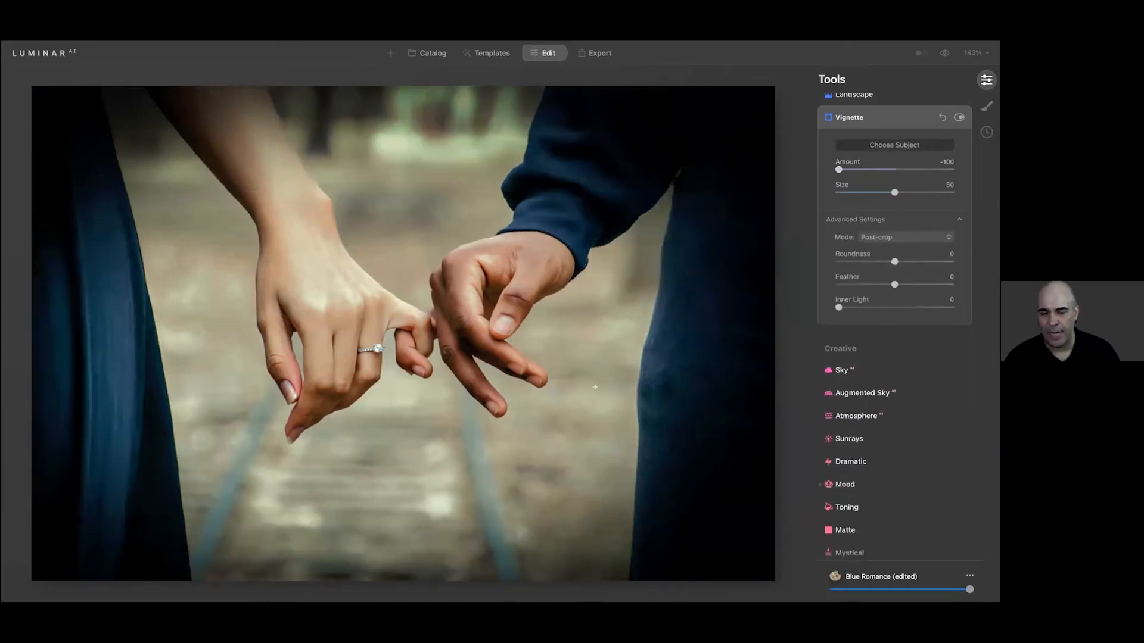
Set the vignette's feather to 21, roundness to 55 and amount to -56, and compare the photo with and without it
drag(887, 280, 927, 255)
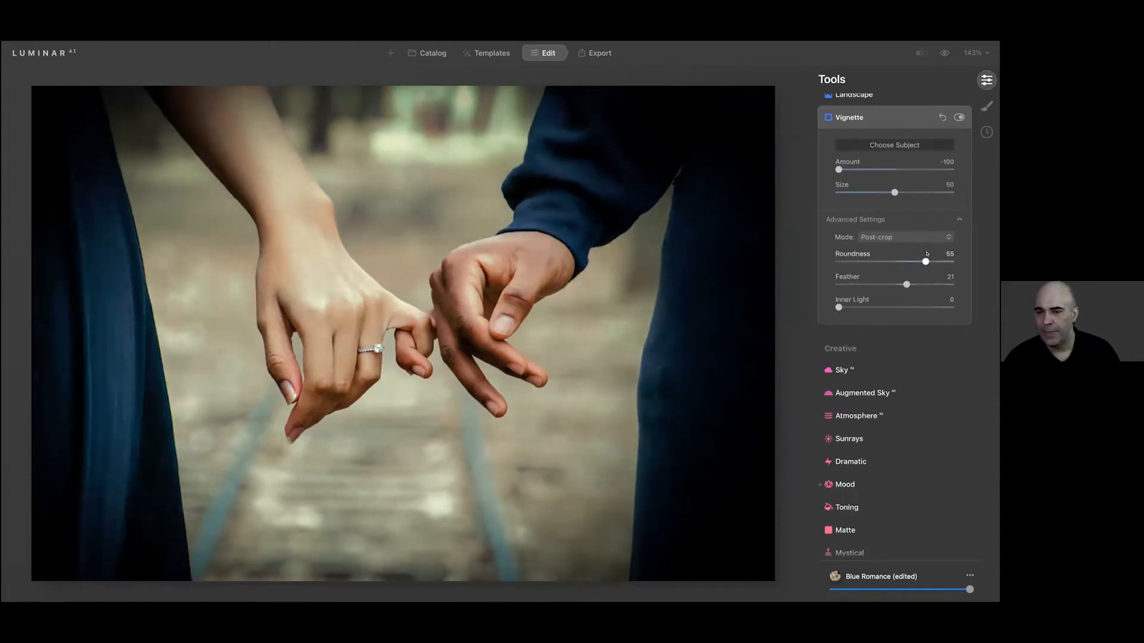
drag(839, 170, 865, 170)
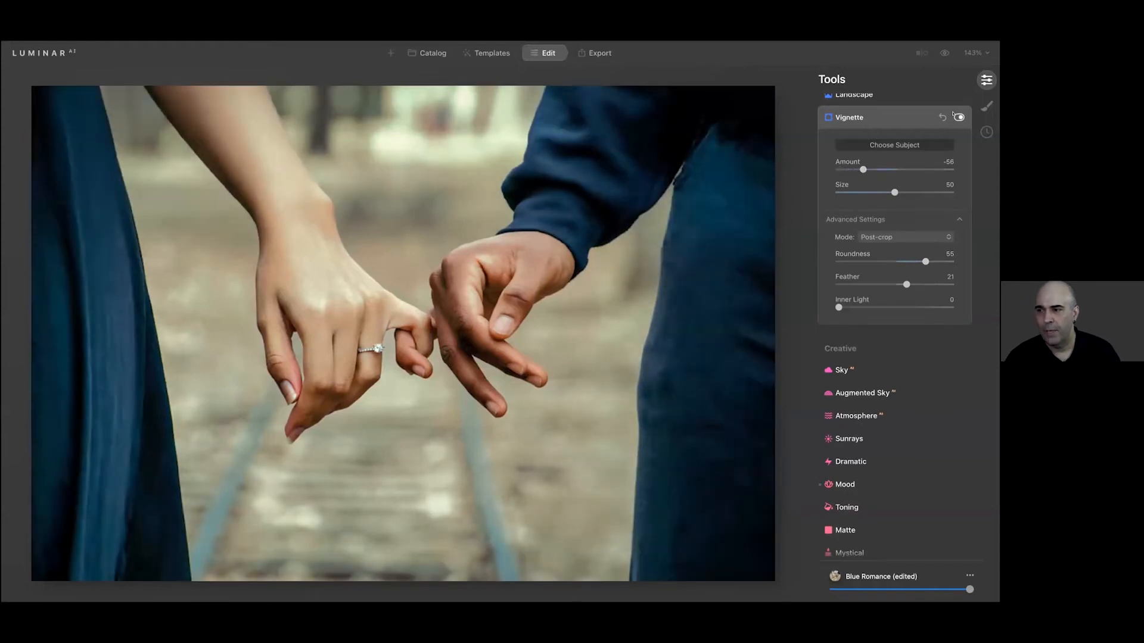
click(955, 117)
click(955, 117)
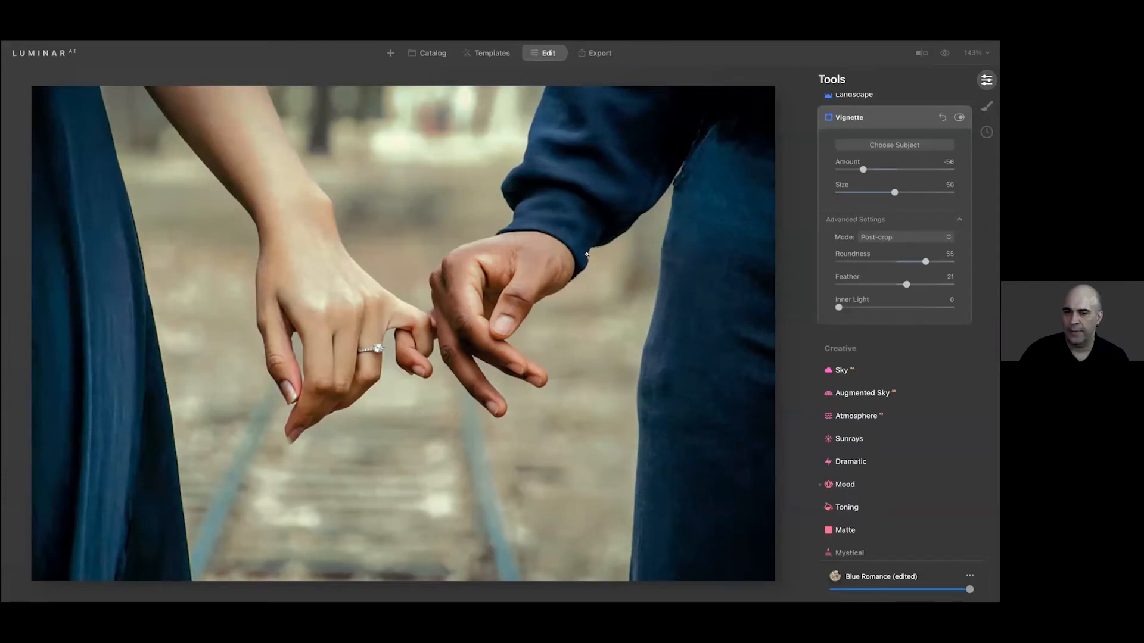
Return to the catalog and open the photo of the couple sitting on a wall with their legs dangling
click(428, 54)
scroll(403, 177, down, 4)
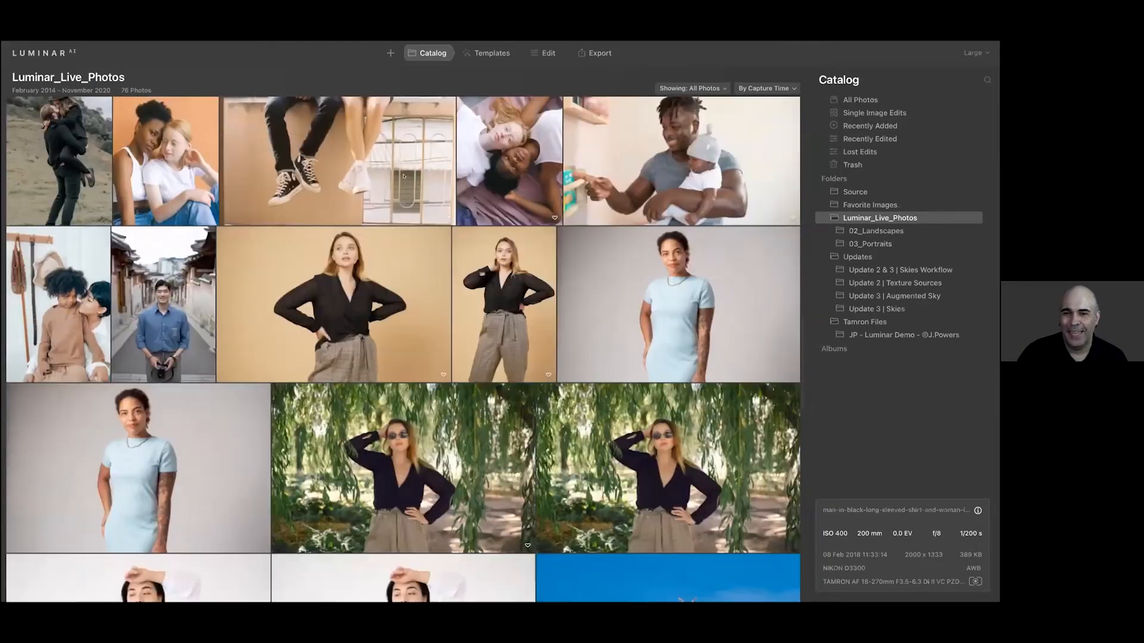
scroll(404, 176, up, 1)
double_click(403, 176)
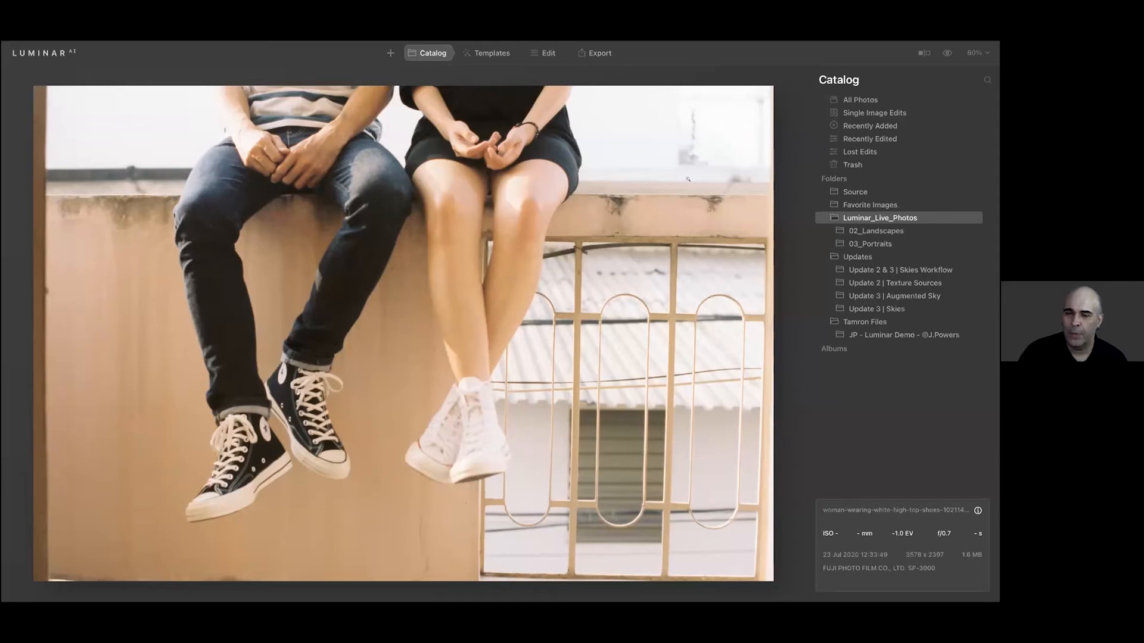
Apply the Color Ramp template from the suggested Experimental collection to the photo of the couple on the wall
click(512, 53)
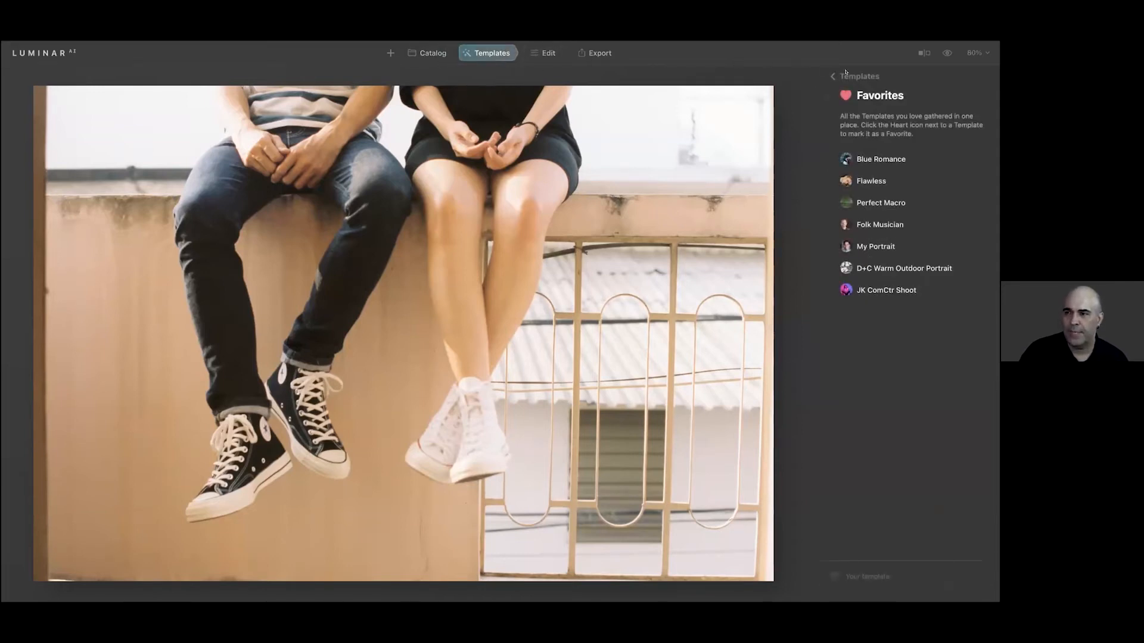
click(845, 74)
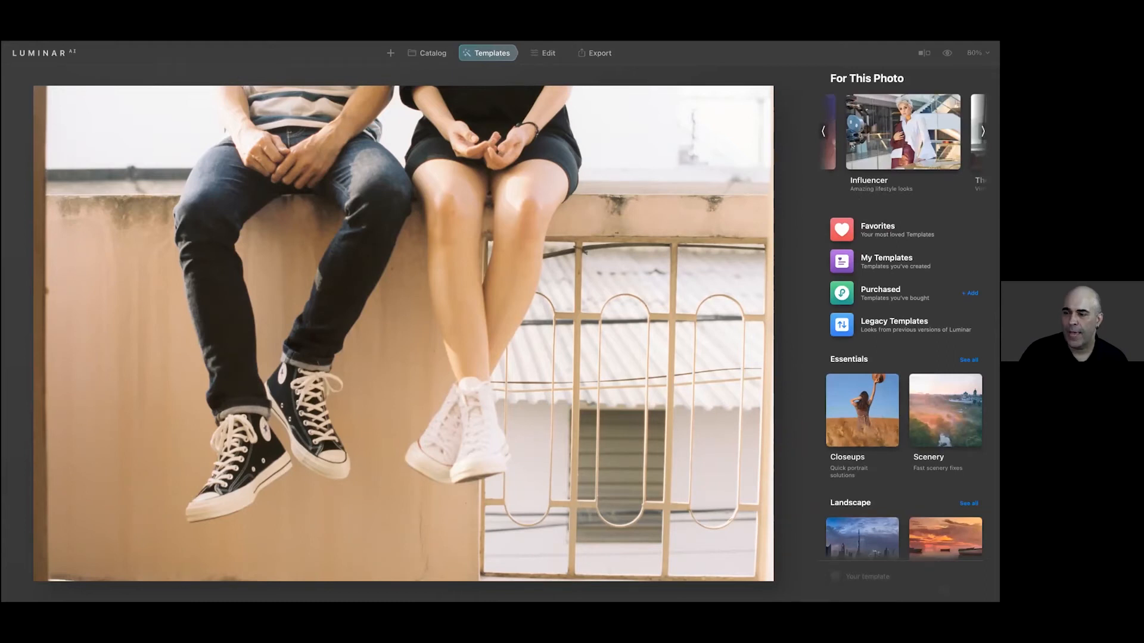
click(825, 135)
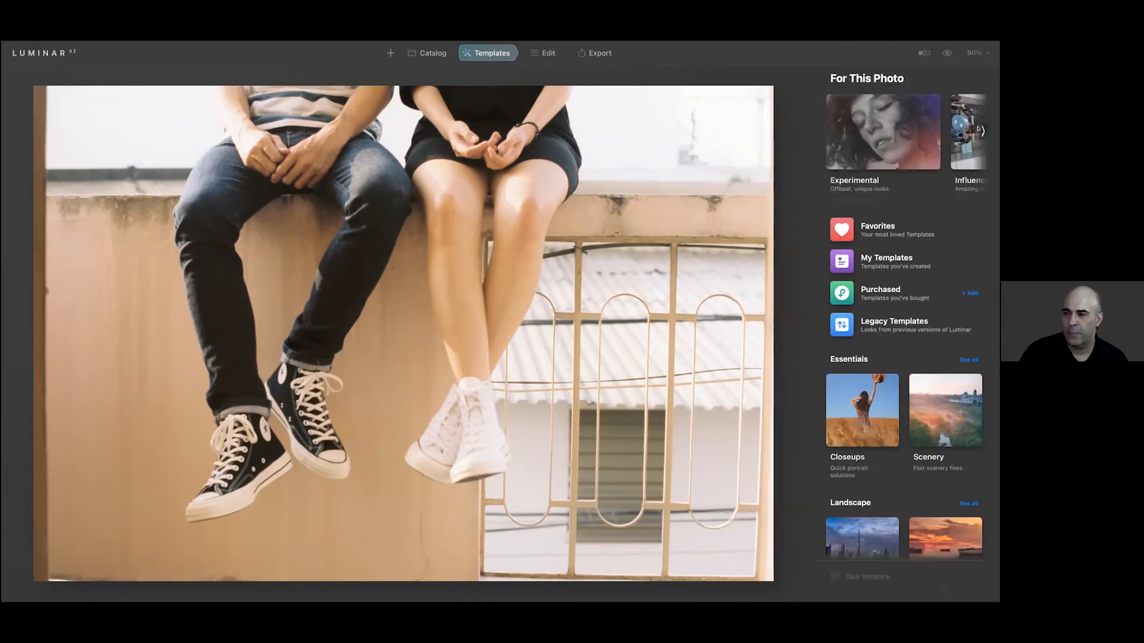
click(894, 130)
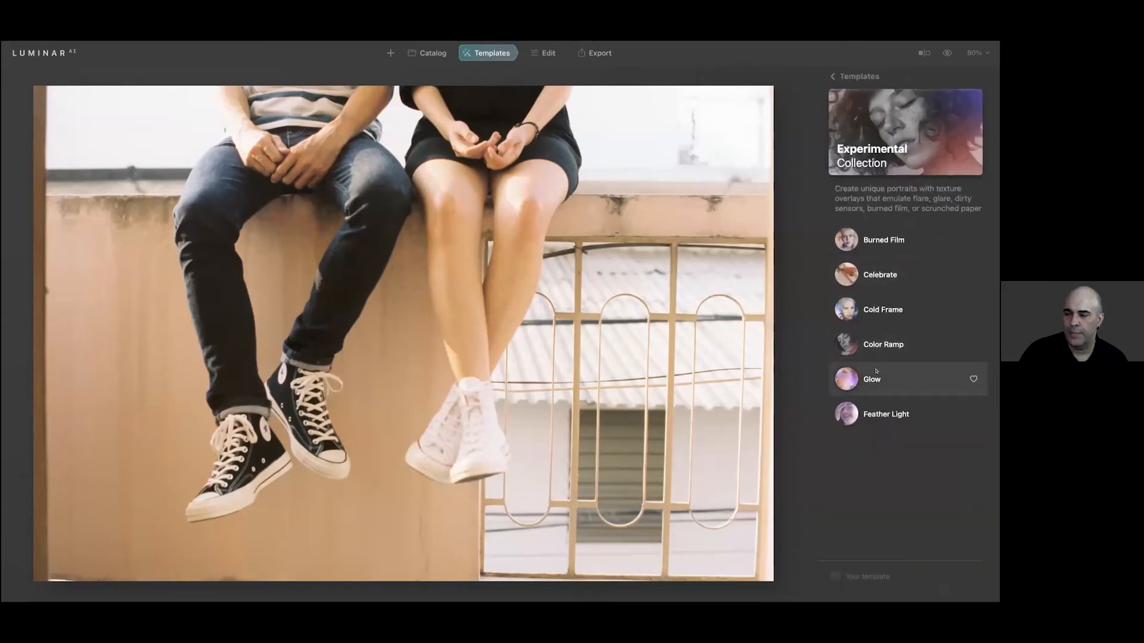
click(872, 346)
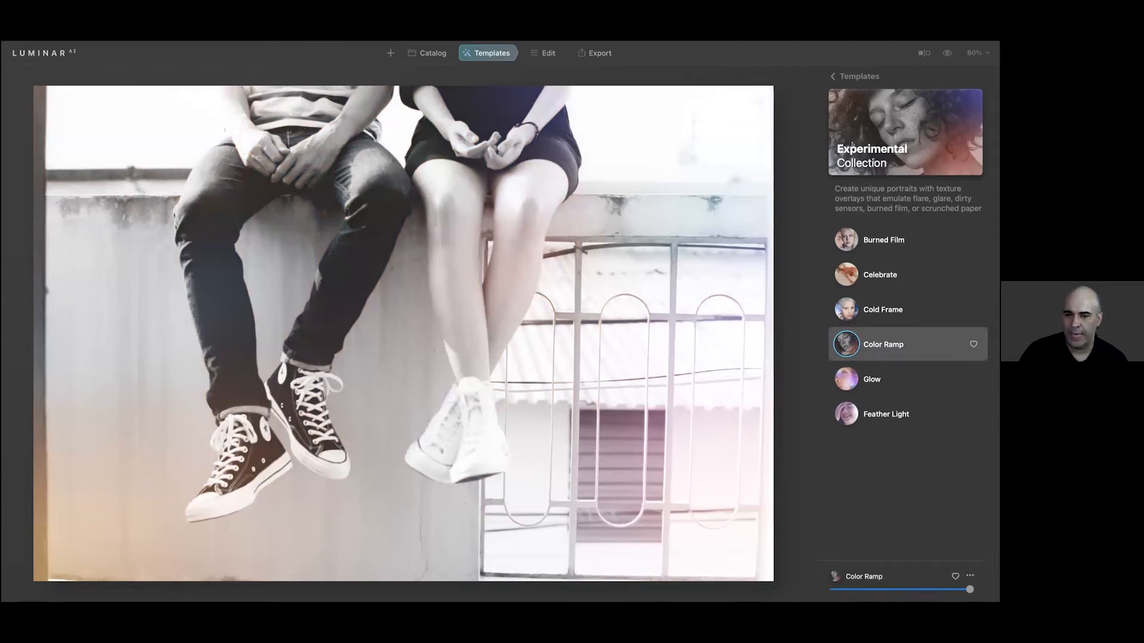
In the local mask's Texture layer, set saturation to 100, brightness to -41, contrast to 68 and hue to 108
click(544, 52)
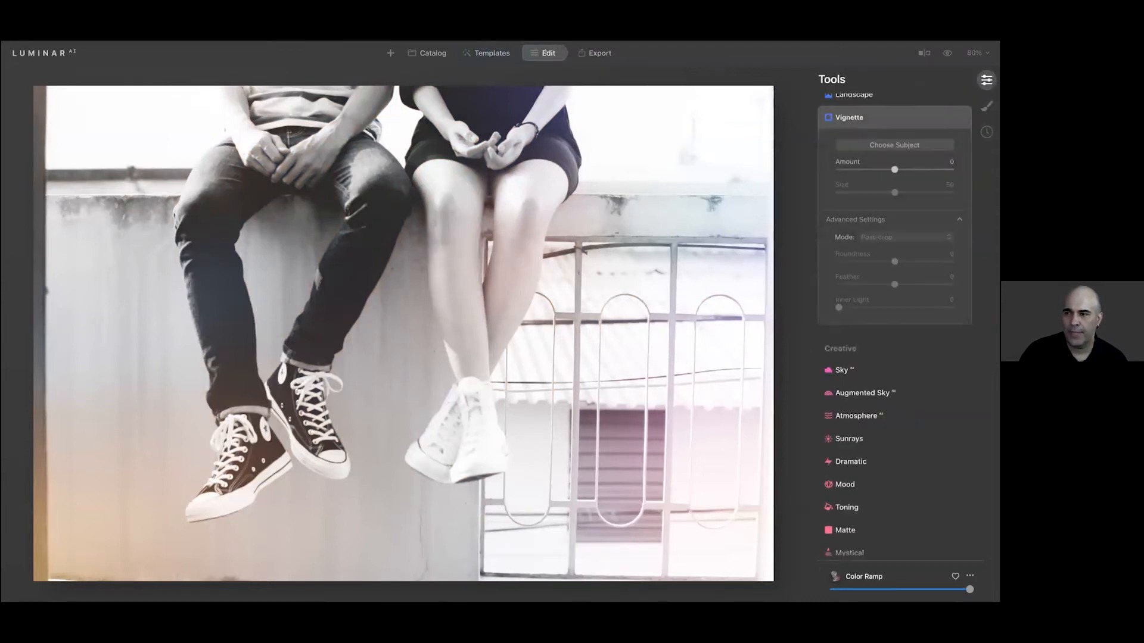
click(986, 105)
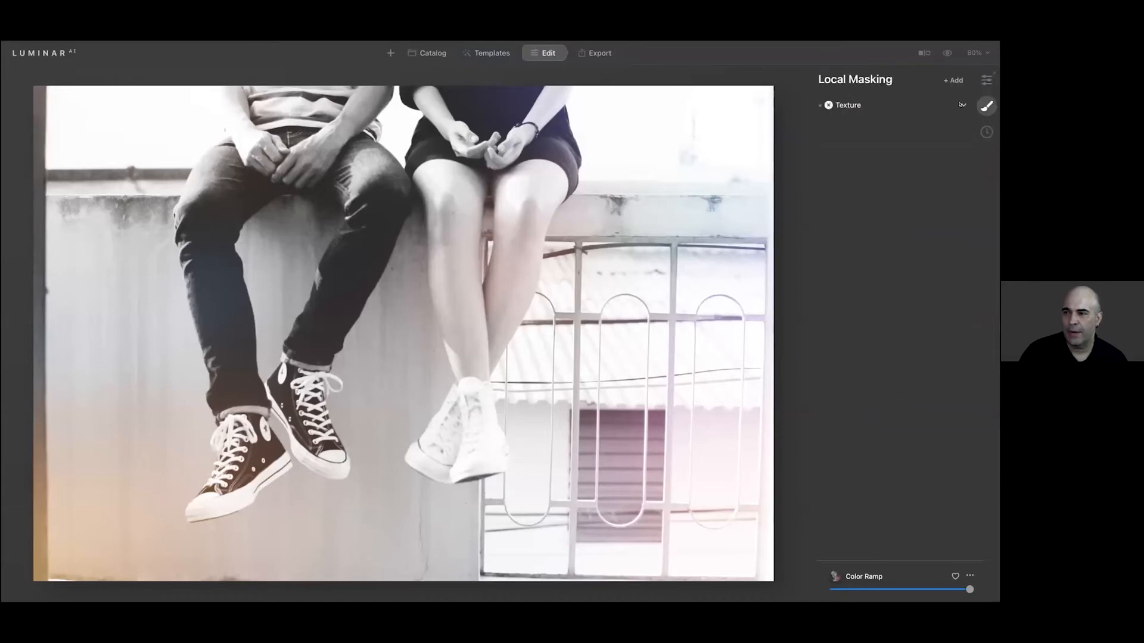
click(962, 104)
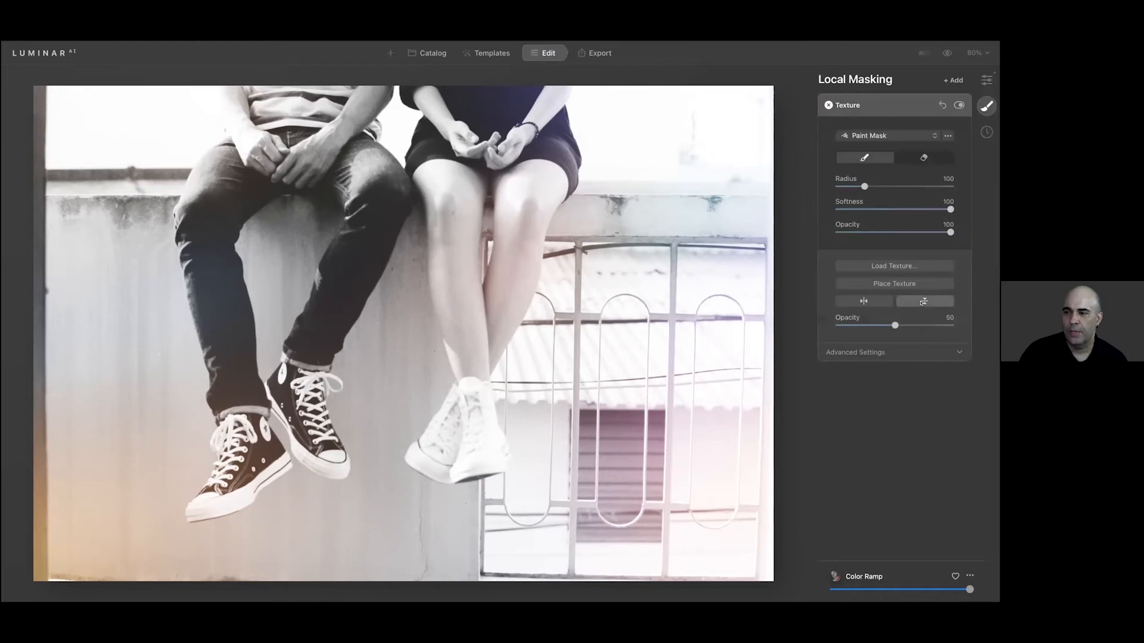
click(884, 352)
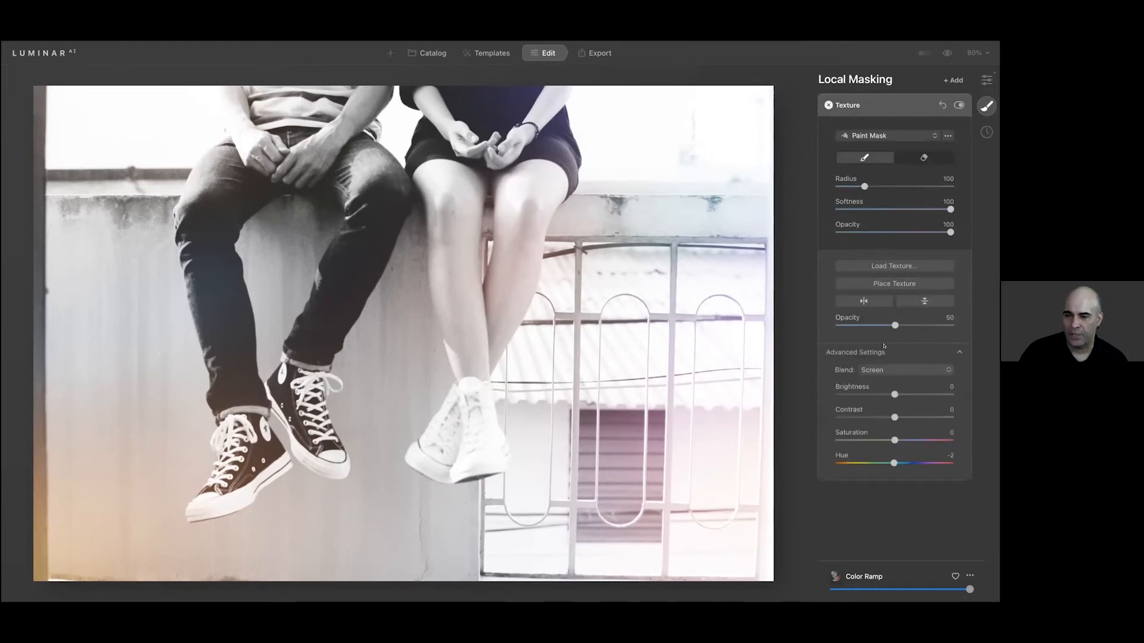
drag(894, 441, 818, 435)
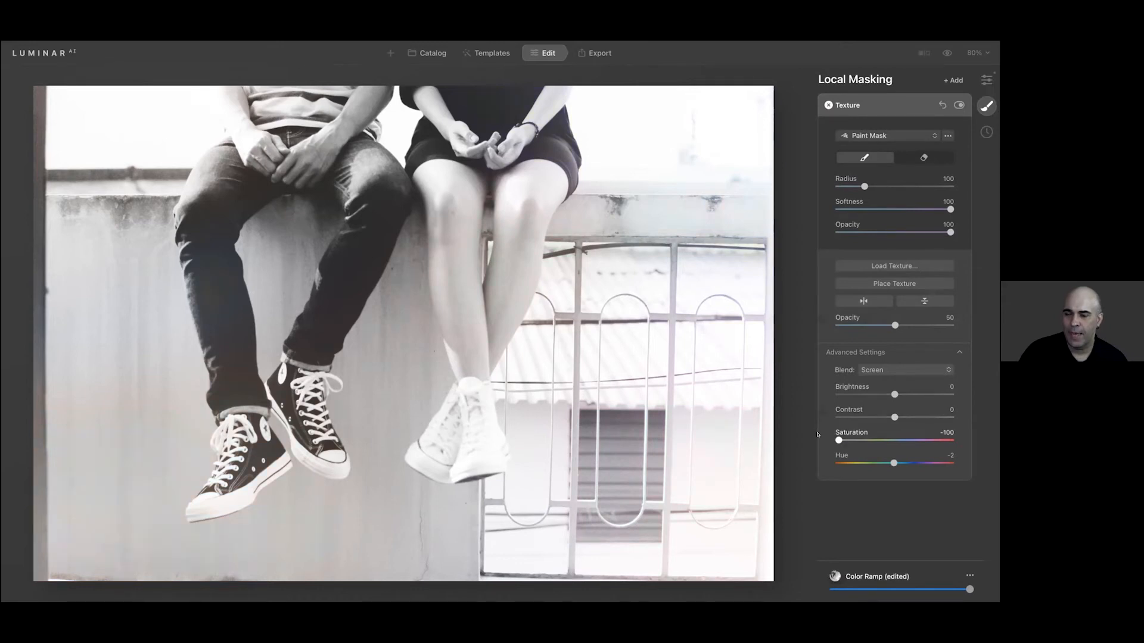
drag(818, 435, 957, 438)
drag(894, 416, 867, 402)
mouse_move(893, 463)
mouse_down()
mouse_move(845, 467)
mouse_move(933, 468)
mouse_up()
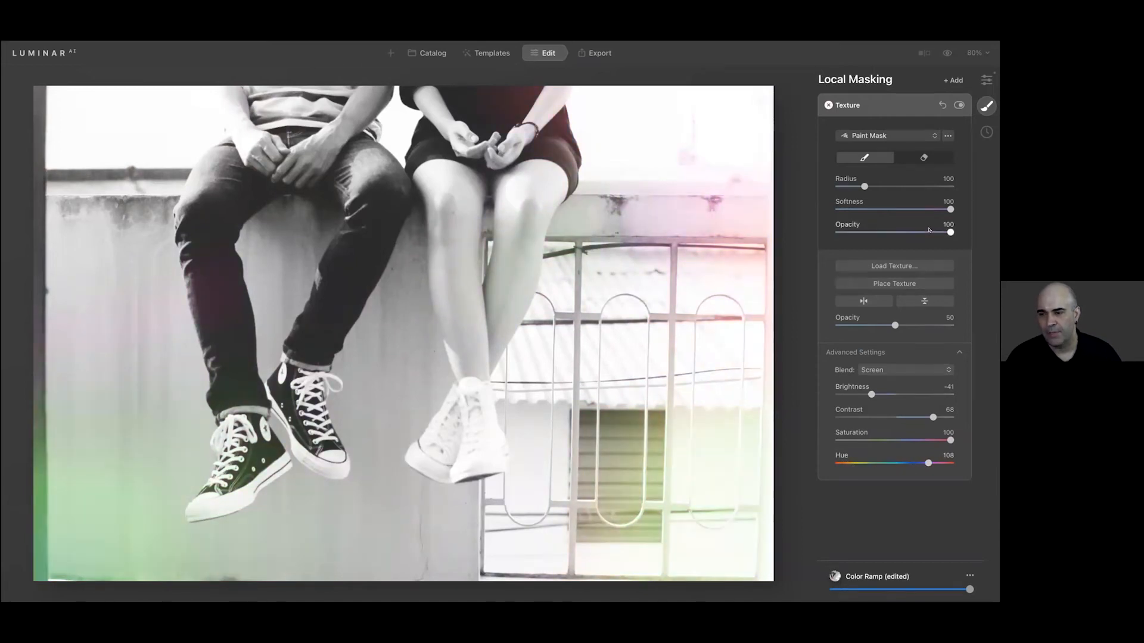
With the mask eraser at 38 opacity, partially erase the texture over the wall ledge and upper fence beside the woman's legs
drag(915, 223, 877, 230)
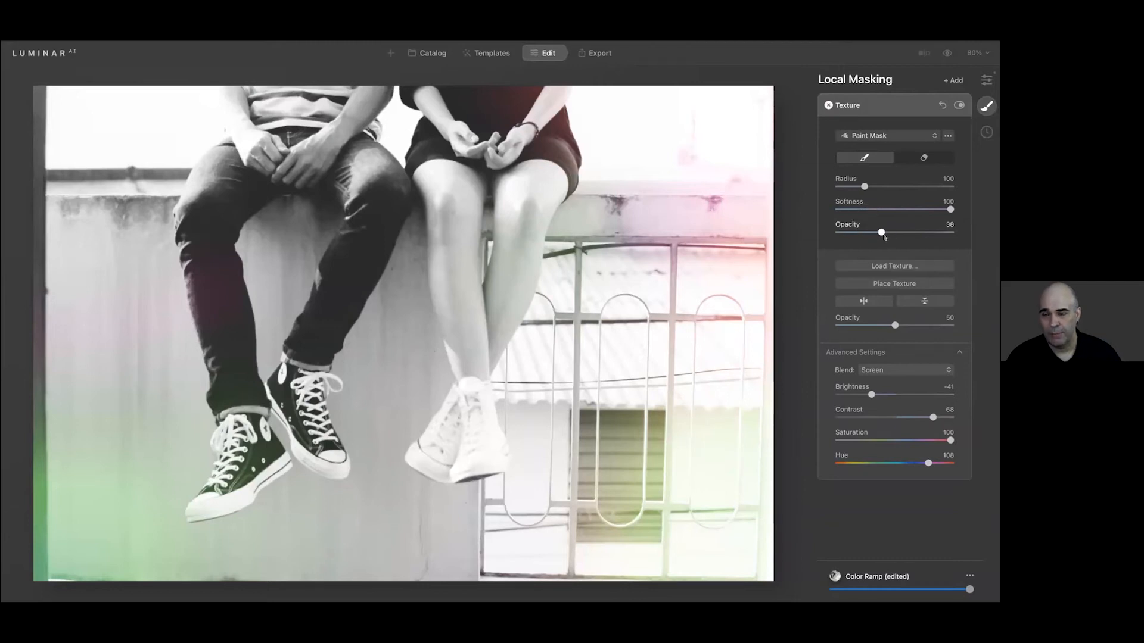
click(923, 158)
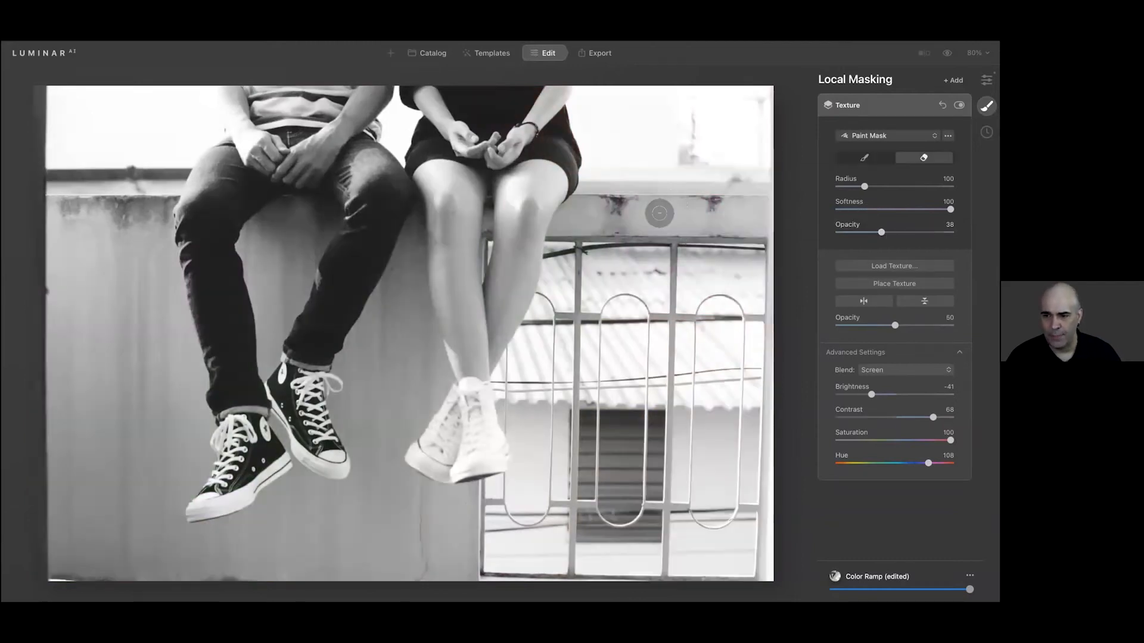
mouse_move(660, 213)
mouse_down()
mouse_move(659, 281)
mouse_move(647, 279)
mouse_move(725, 283)
mouse_move(656, 180)
mouse_move(728, 226)
mouse_up()
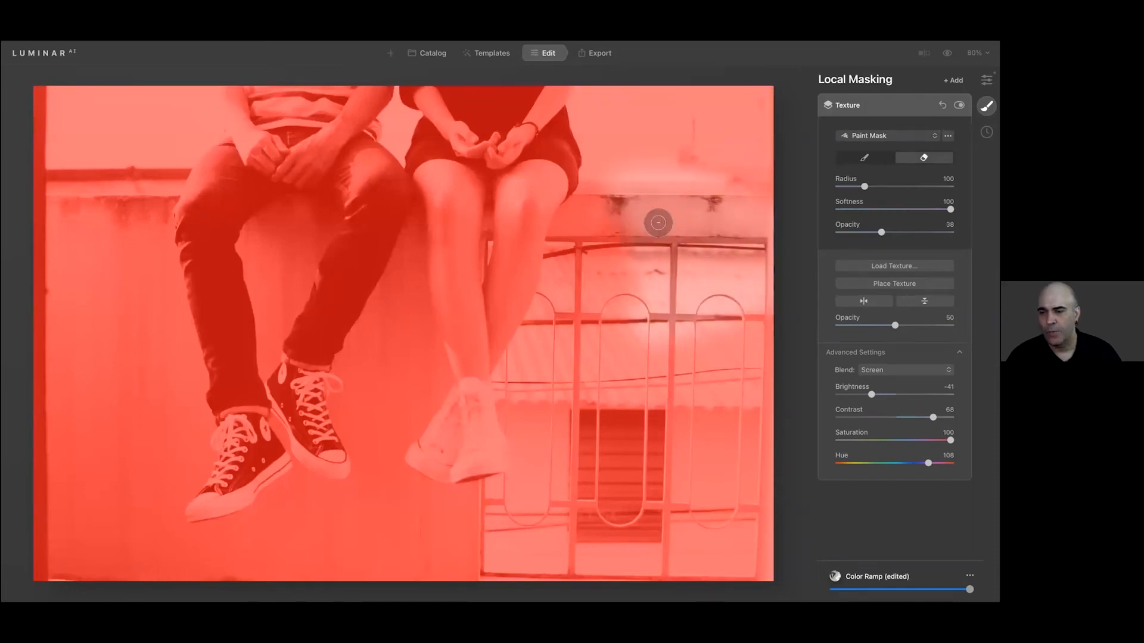
mouse_move(624, 259)
mouse_down()
mouse_move(739, 172)
mouse_move(744, 259)
mouse_move(601, 204)
mouse_move(633, 148)
mouse_move(743, 156)
mouse_move(742, 284)
mouse_up()
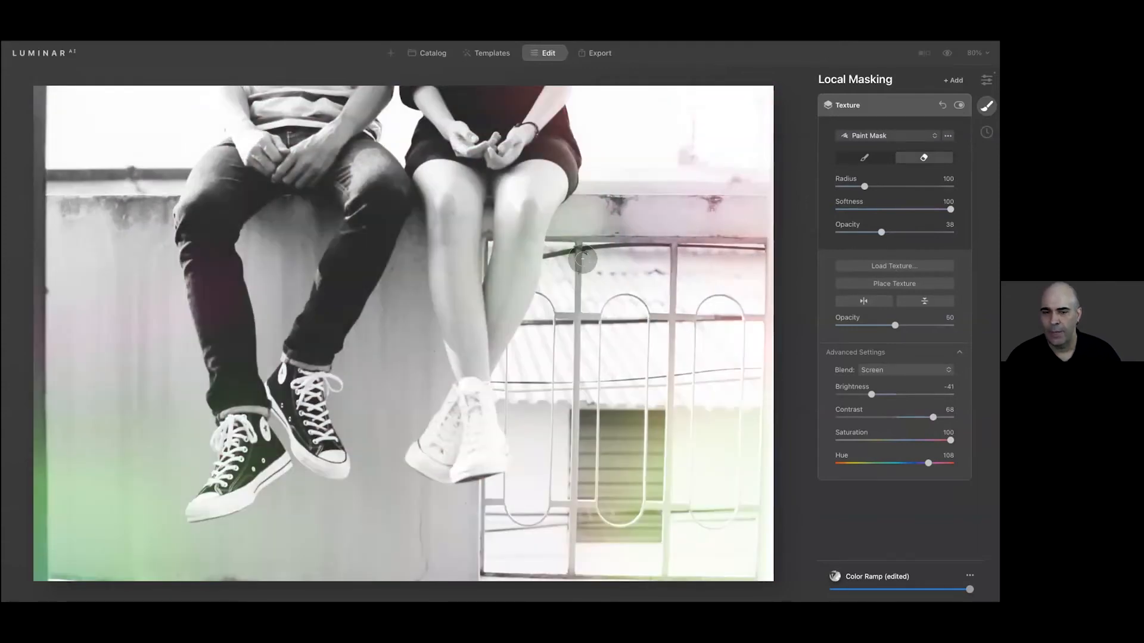
drag(734, 199, 742, 194)
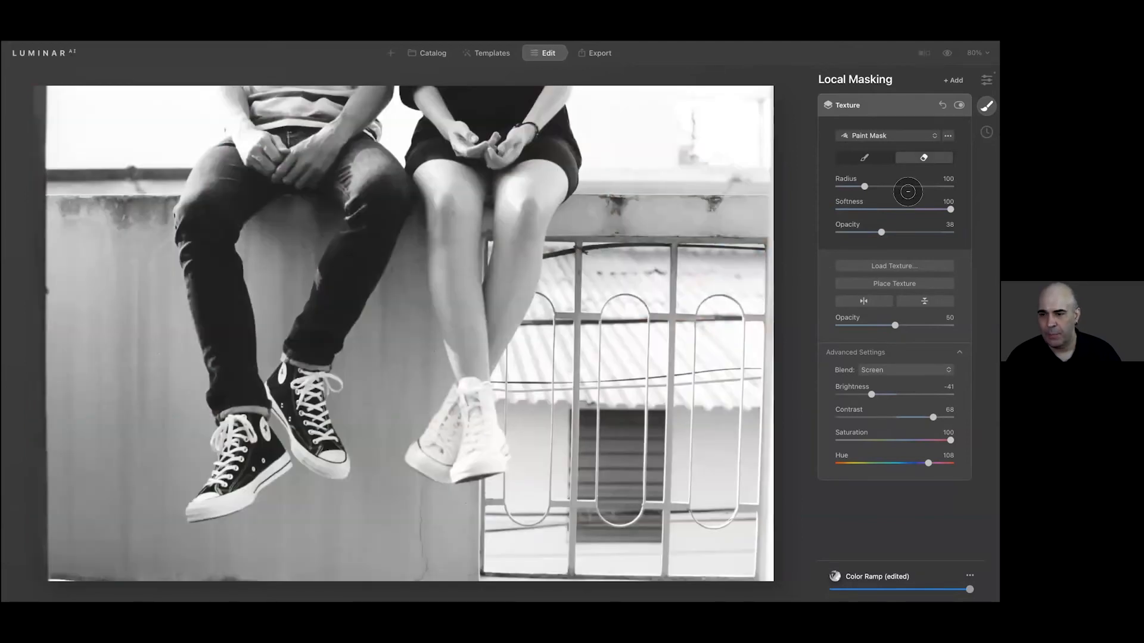
Invert the Texture layer's paint mask and invert it back
click(947, 135)
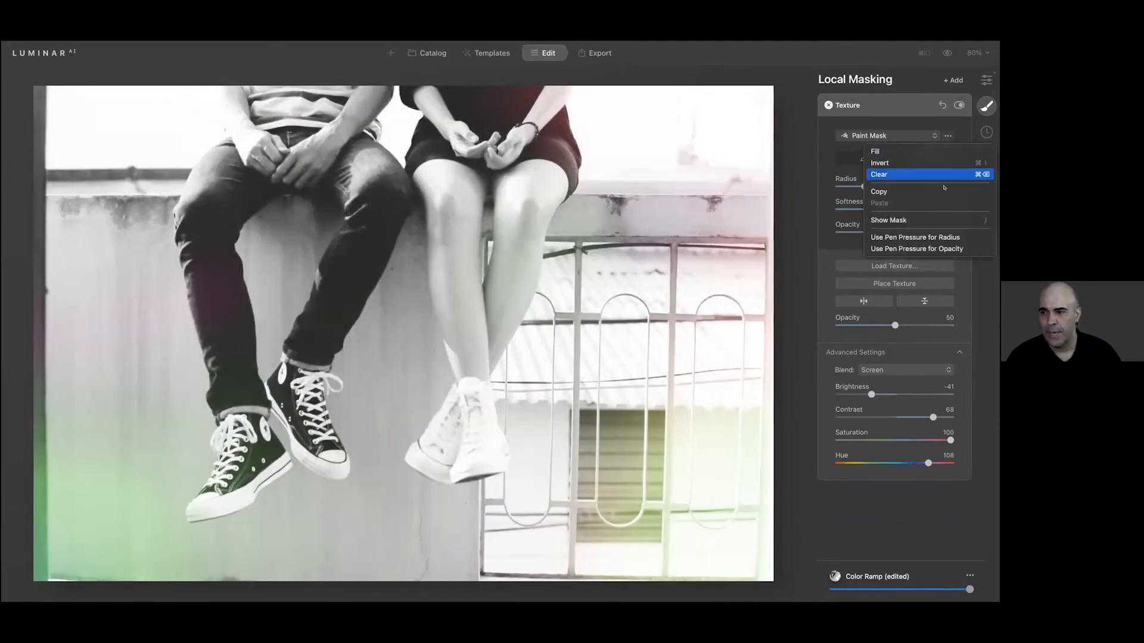
click(922, 163)
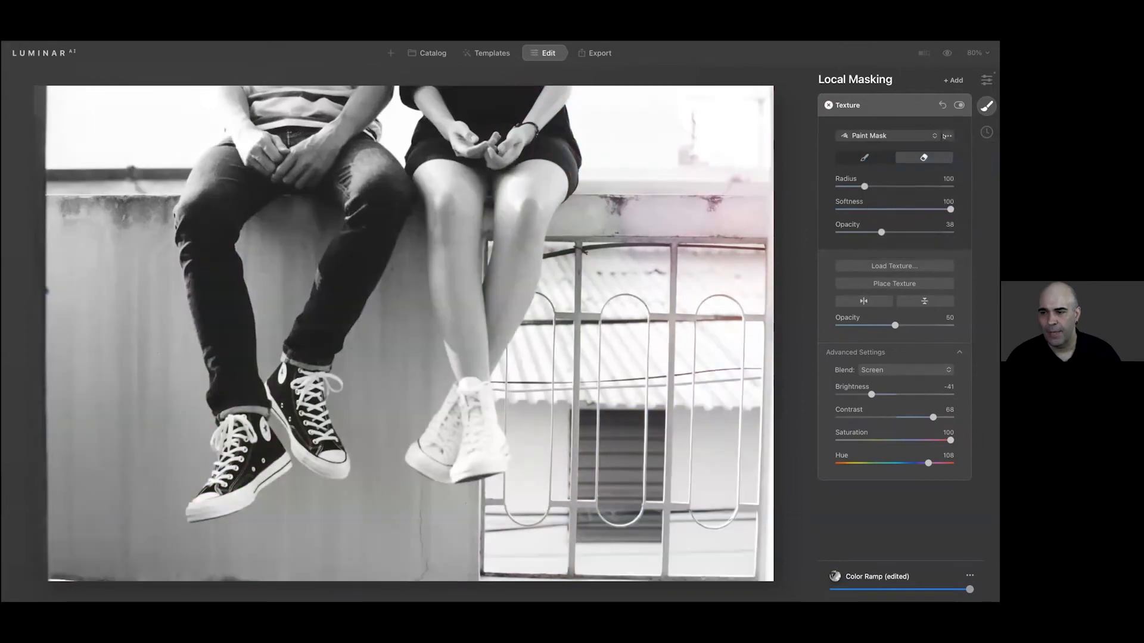
click(946, 136)
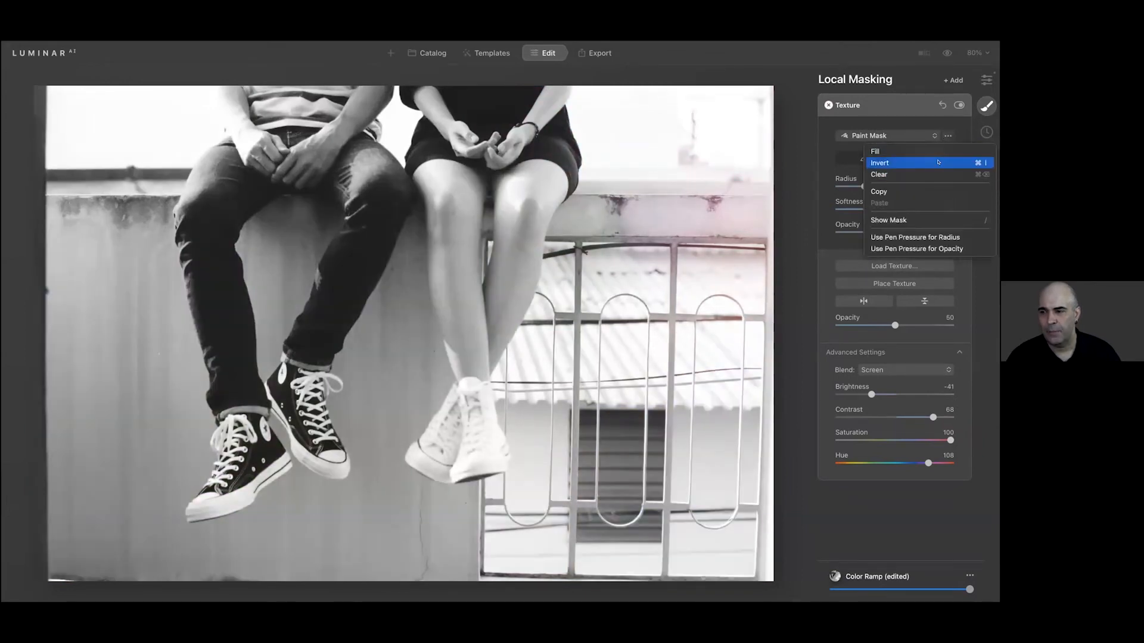
click(938, 162)
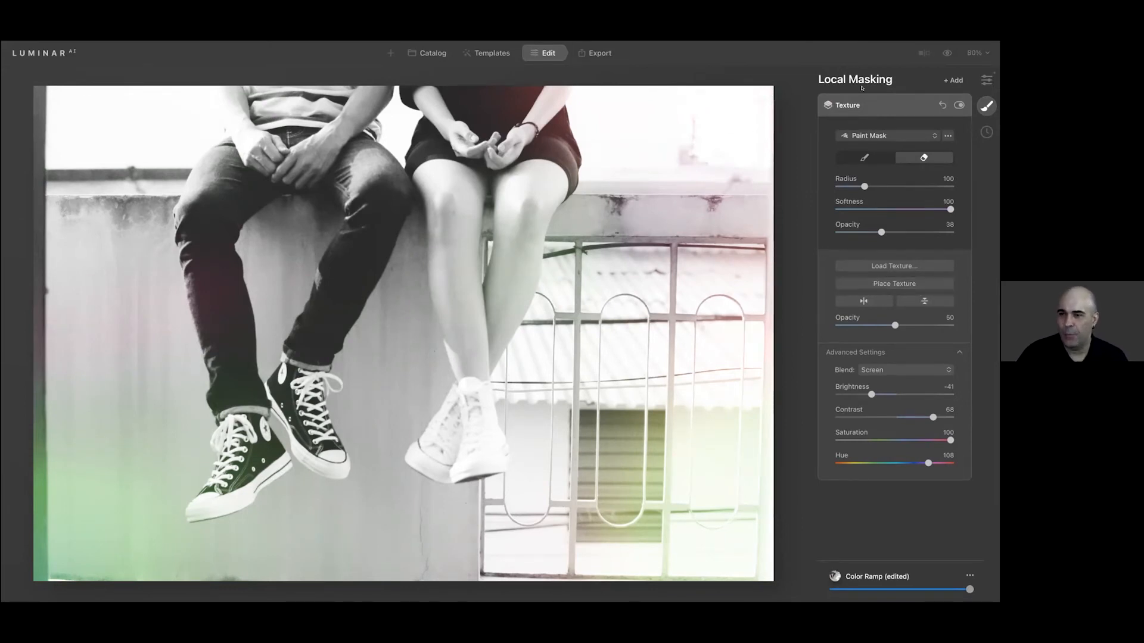
Return to the main editing tools and set the Structure amount to 64 and boost to 5
click(986, 79)
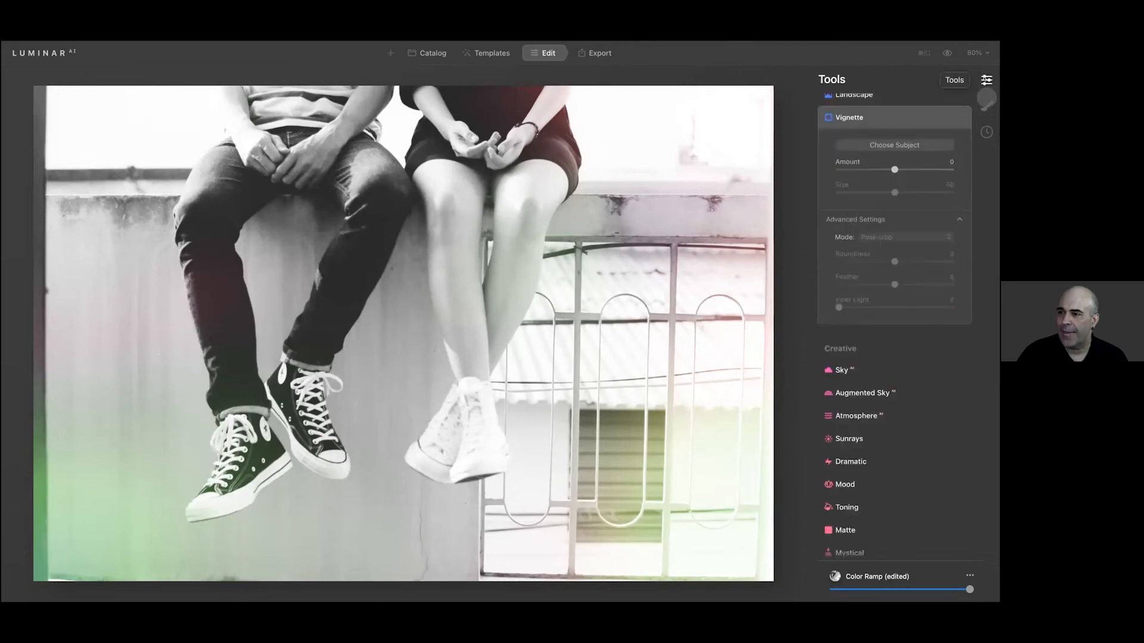
click(882, 117)
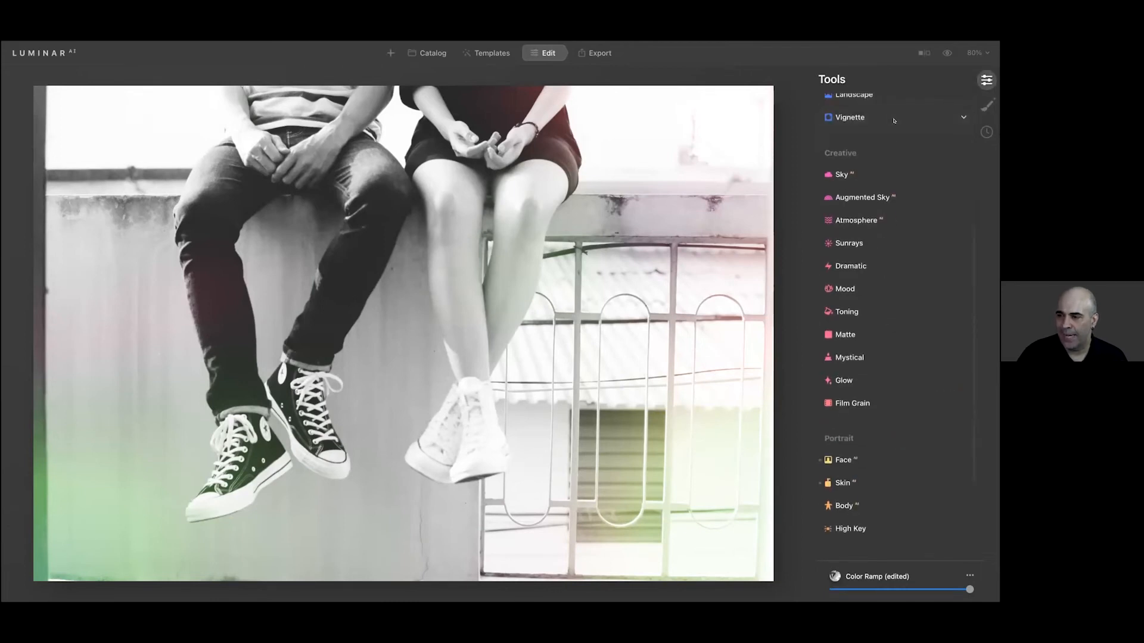
scroll(884, 219, up, 5)
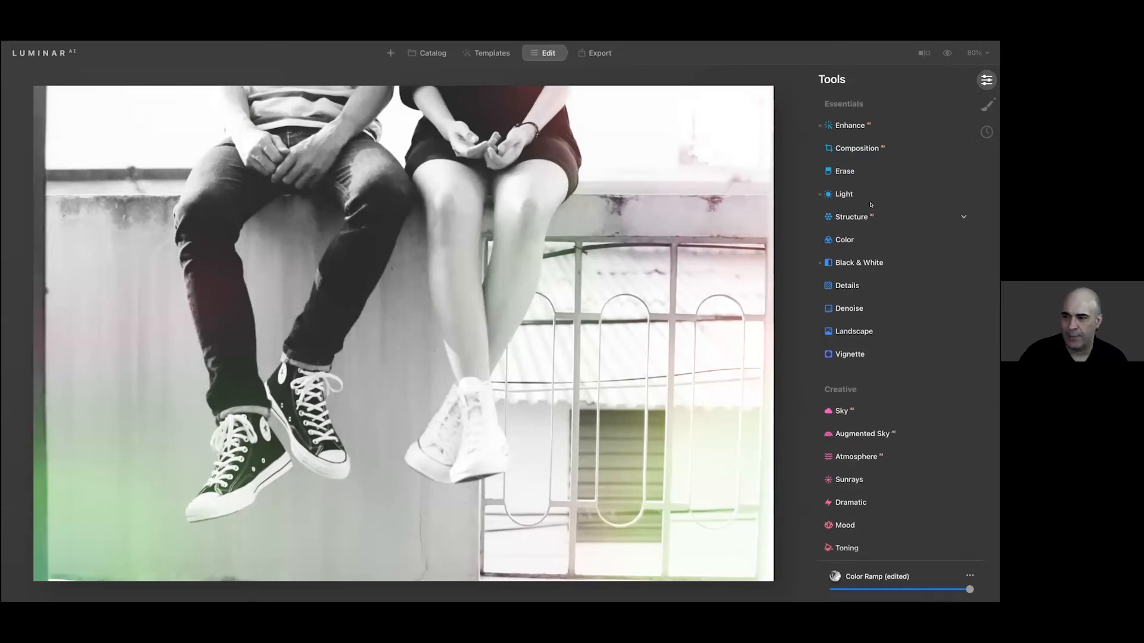
click(869, 217)
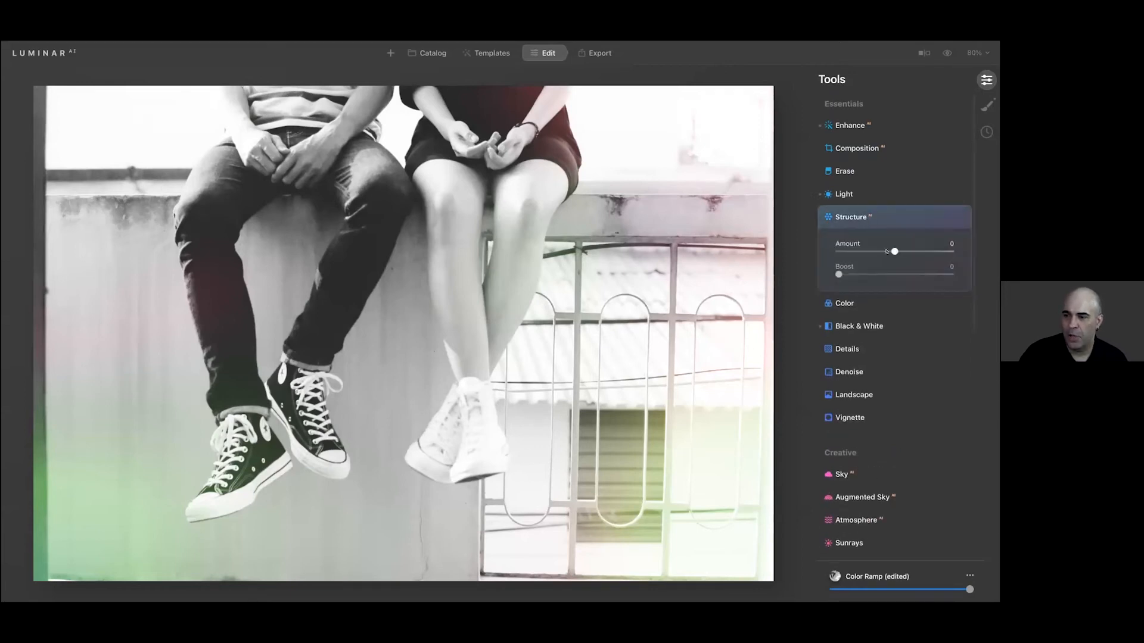
drag(893, 251, 930, 250)
mouse_move(838, 274)
mouse_down()
mouse_move(925, 274)
mouse_move(844, 272)
mouse_up()
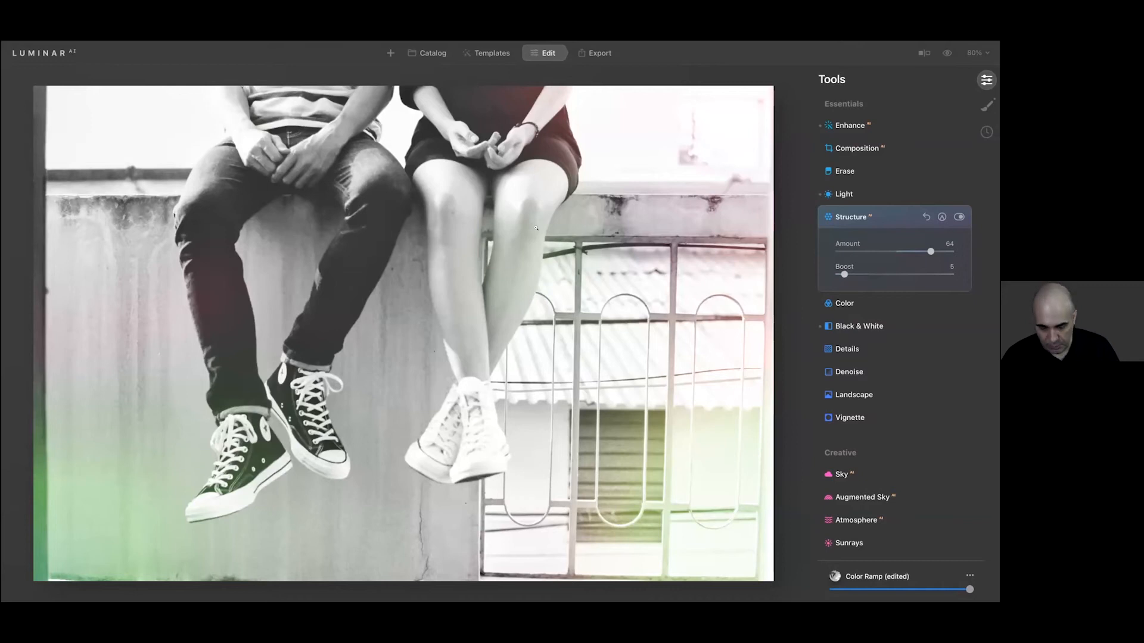
Inspect the wall and legs at 200% and set the Structure boost to 75
key(super+equal)
key(super+equal)
key(super+equal)
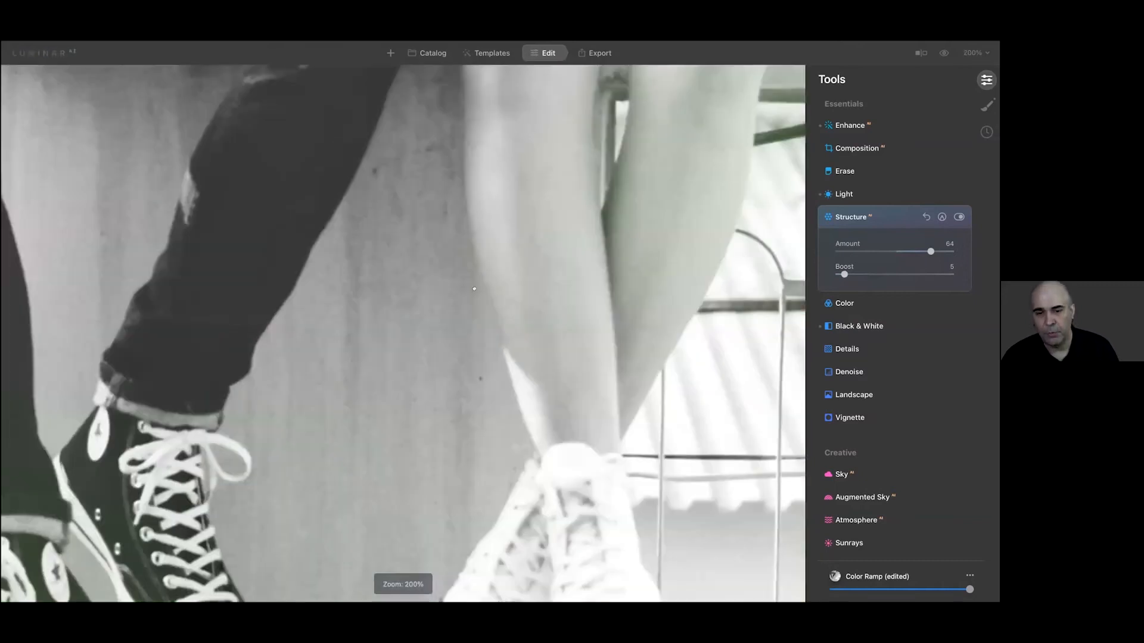
key(super+minus)
key(super+minus)
key(super+minus)
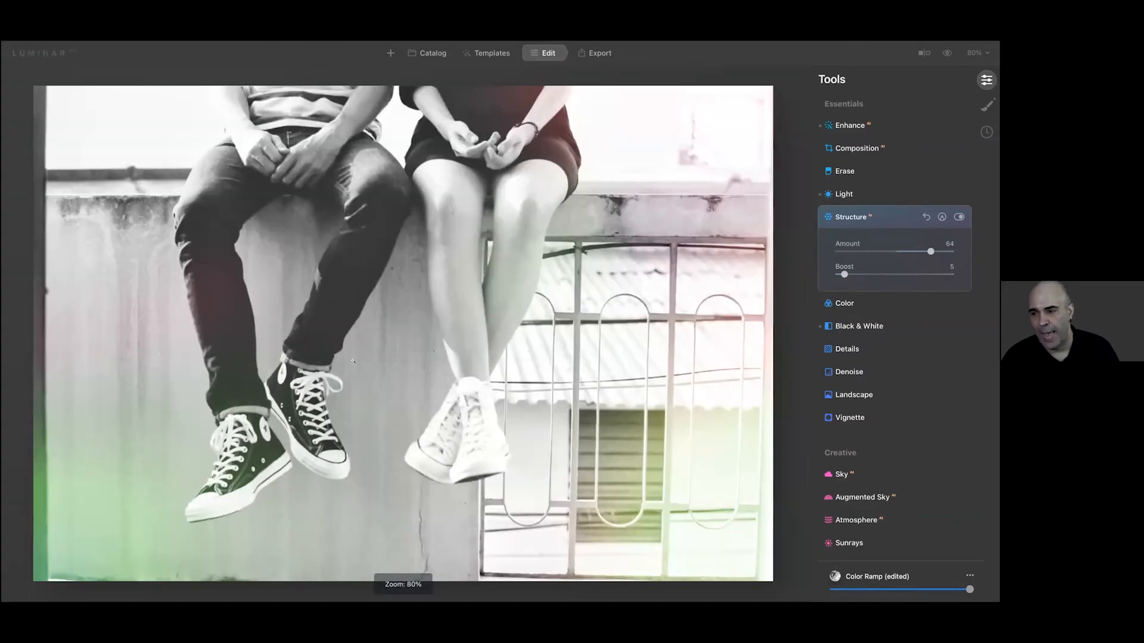
key(super+equal)
key(super+equal)
key(super+equal)
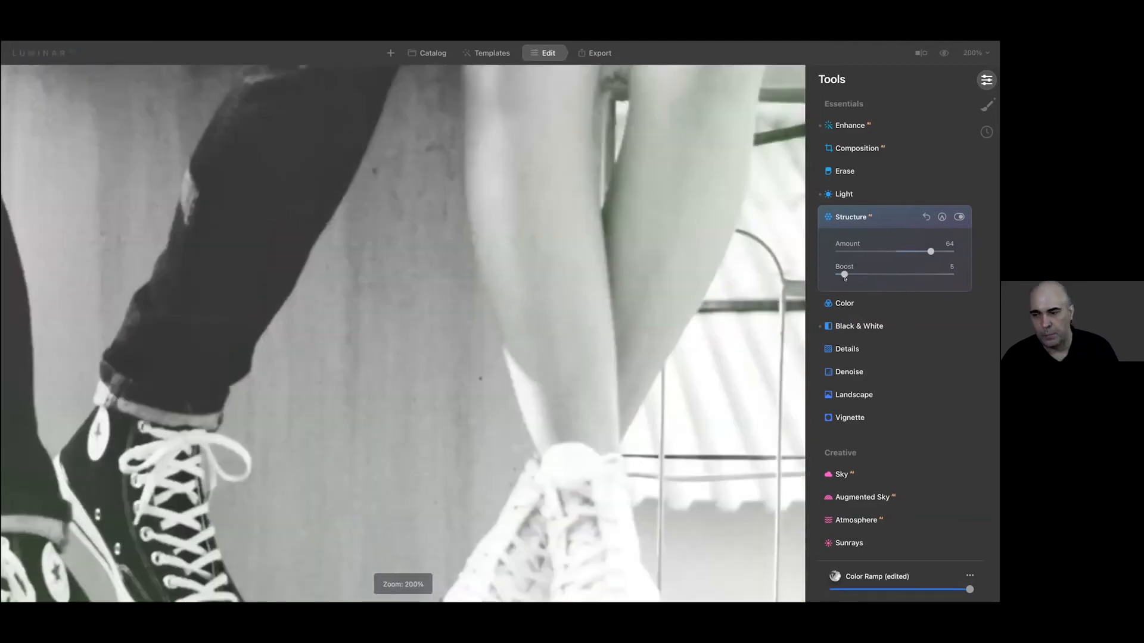
drag(845, 276, 929, 269)
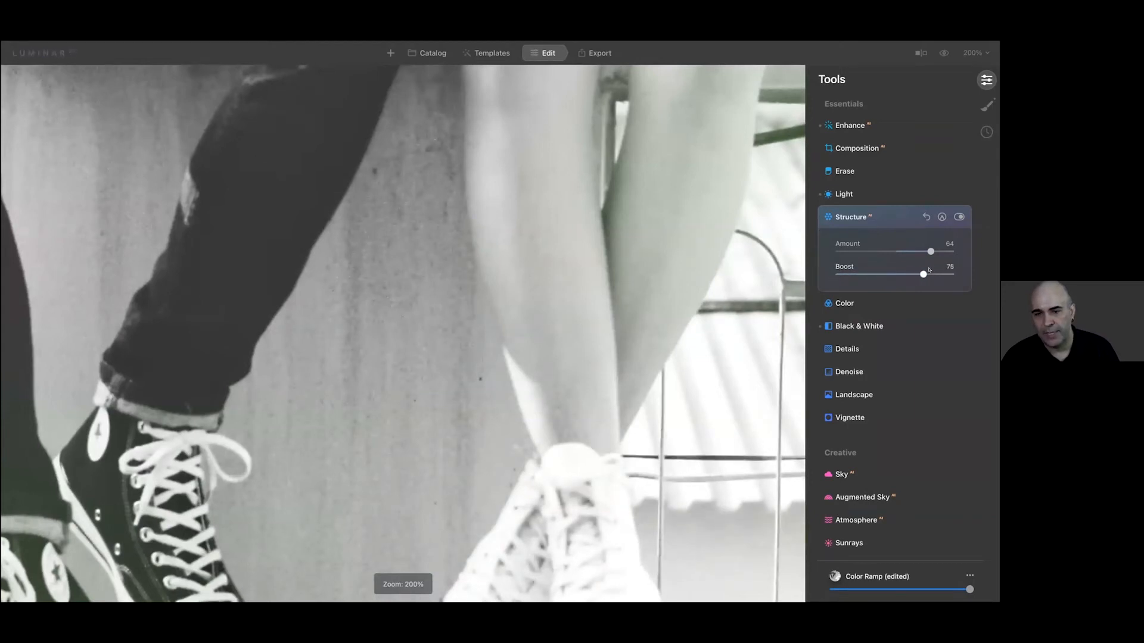
In Black & White, set the luminance of red to 64, yellow to -81 and cyan to -50
click(880, 326)
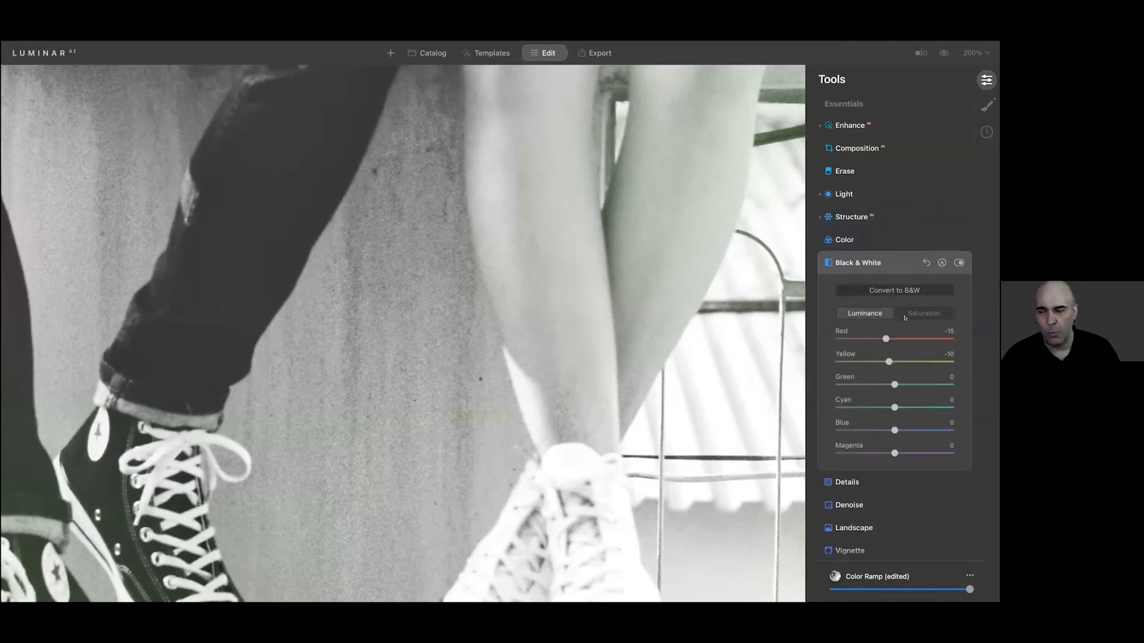
click(901, 318)
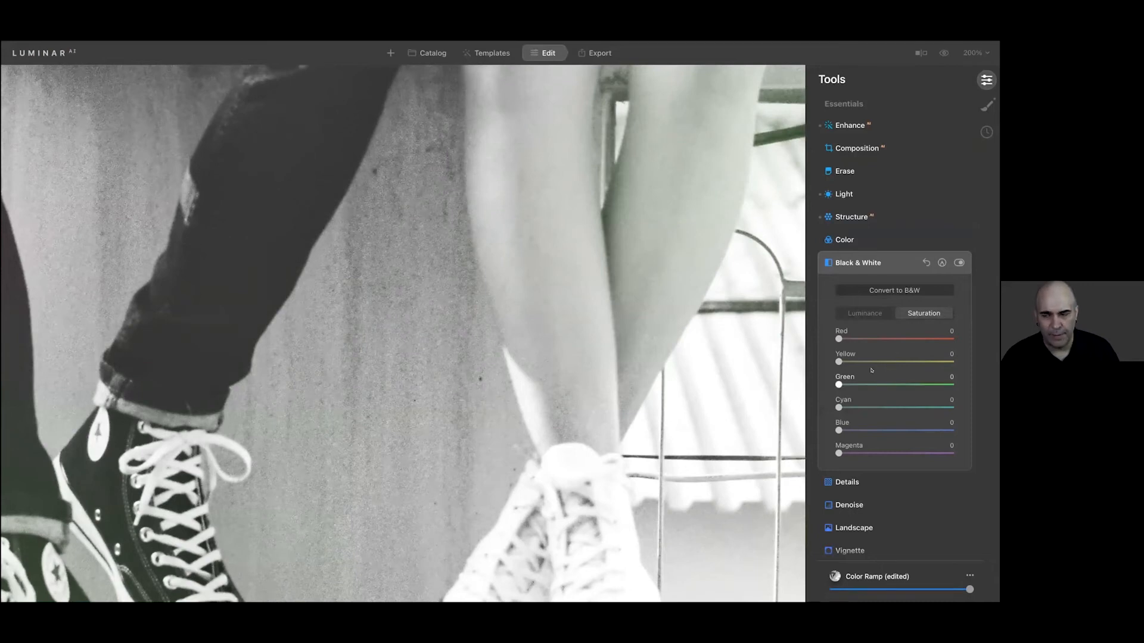
click(860, 317)
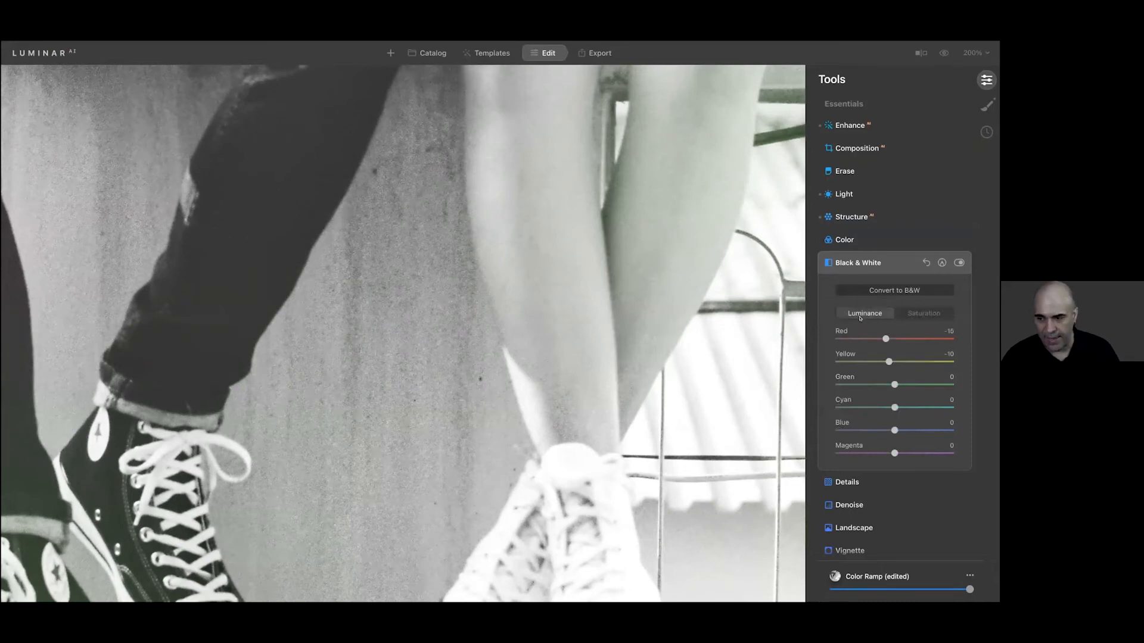
key(super+minus)
key(super+minus)
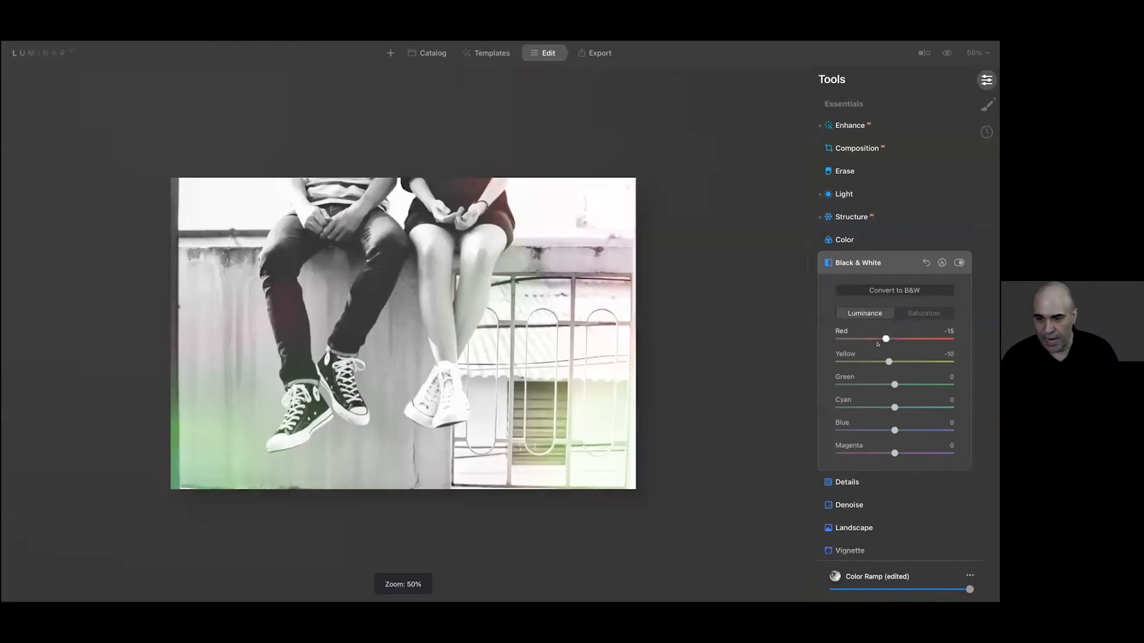
drag(878, 337, 846, 362)
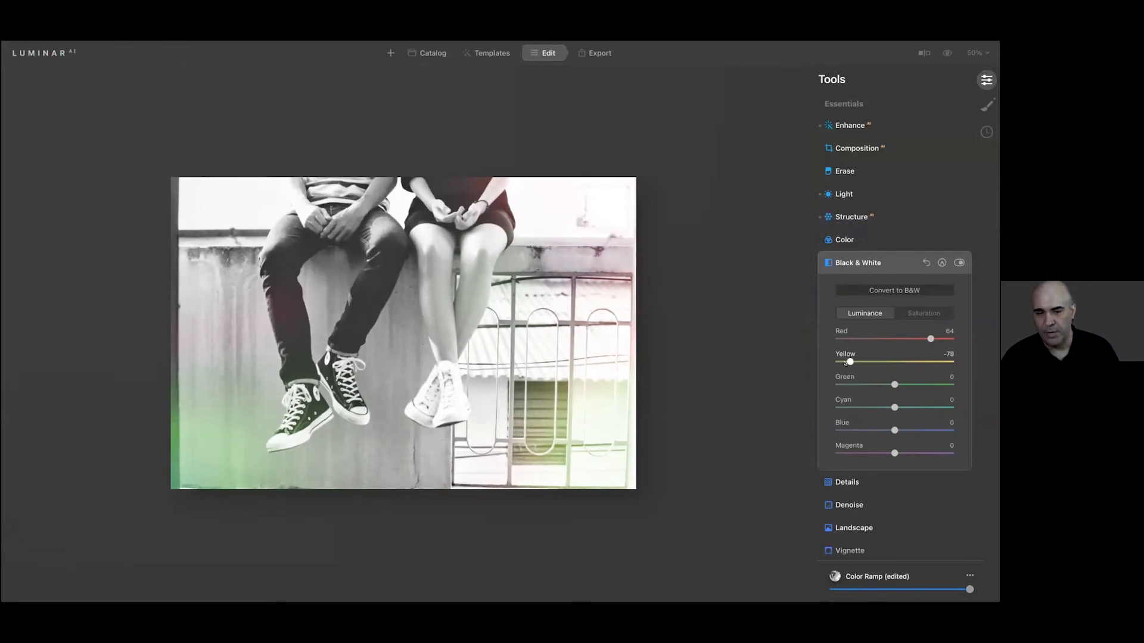
drag(843, 367, 842, 367)
drag(894, 405, 869, 410)
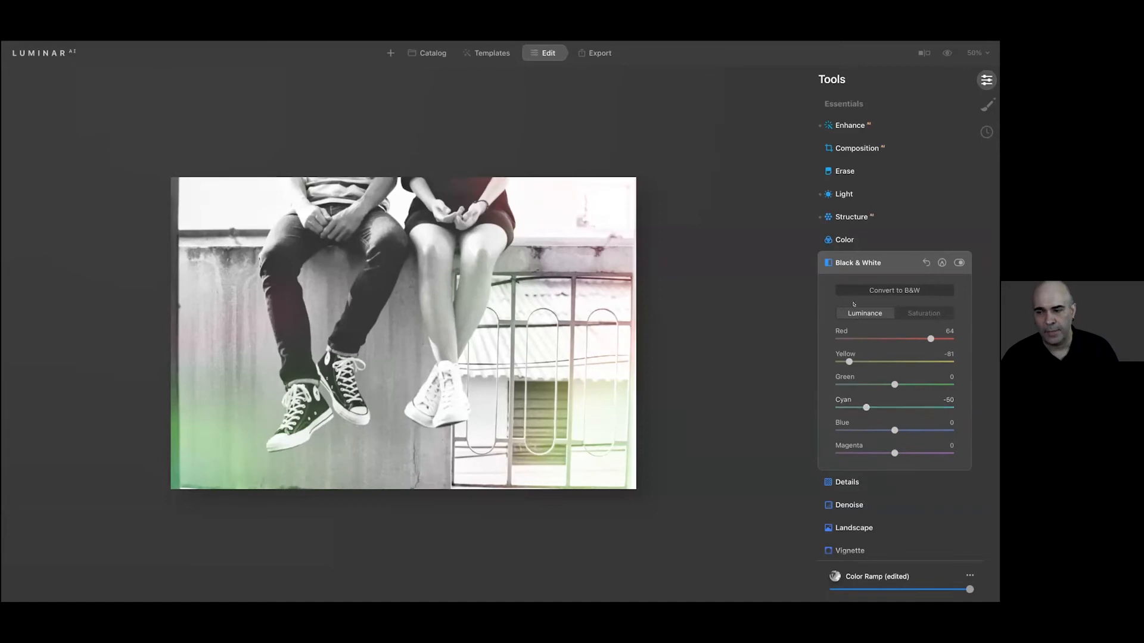
Darken the photo's edges with a vignette amount of -64
scroll(853, 303, down, 3)
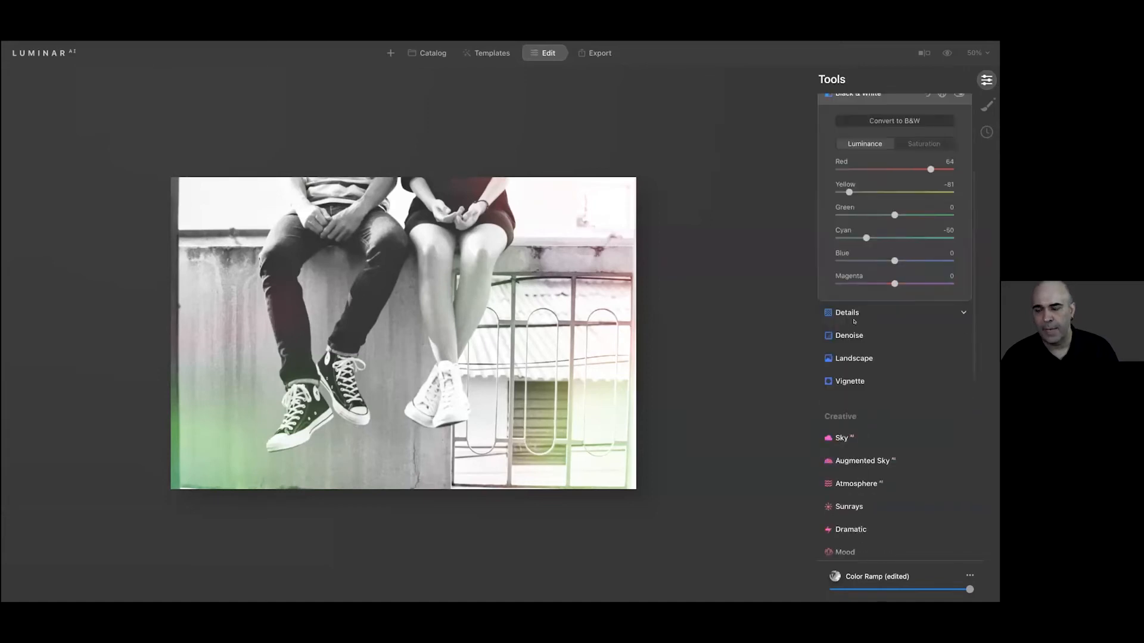
click(853, 380)
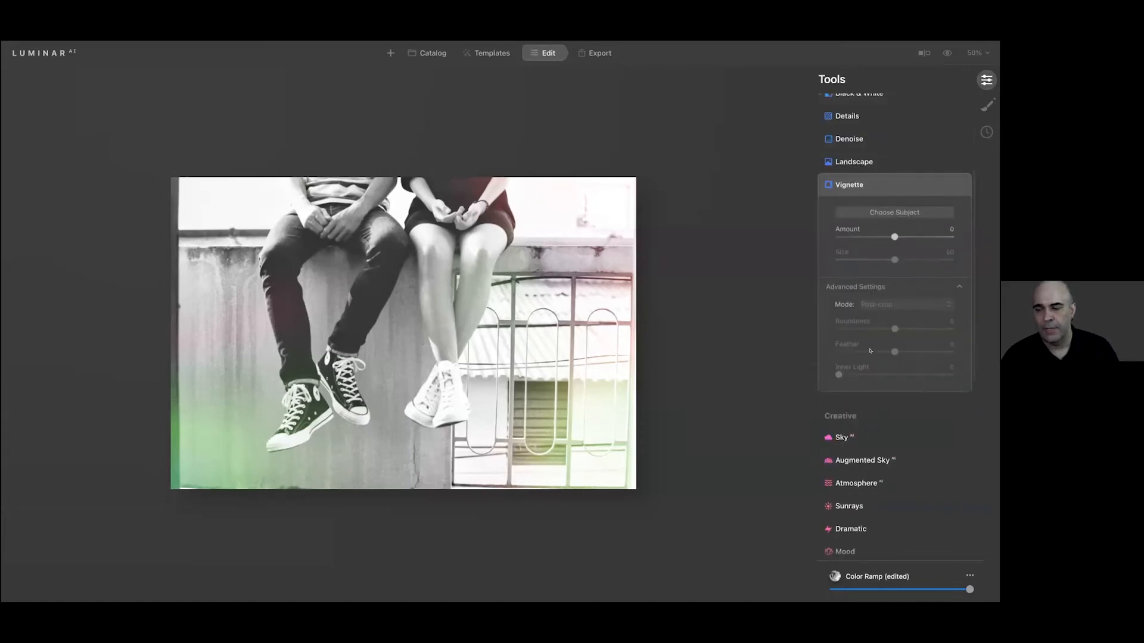
drag(875, 236, 858, 238)
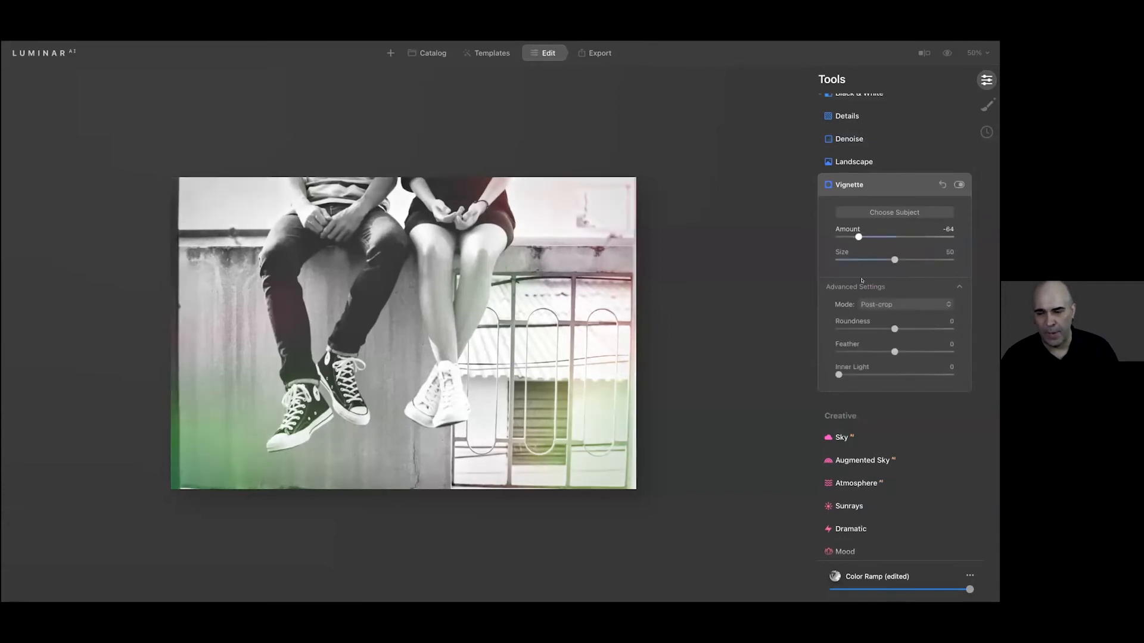
Apply the Mystical effect with amount 27 and shadows 55
scroll(862, 369, down, 5)
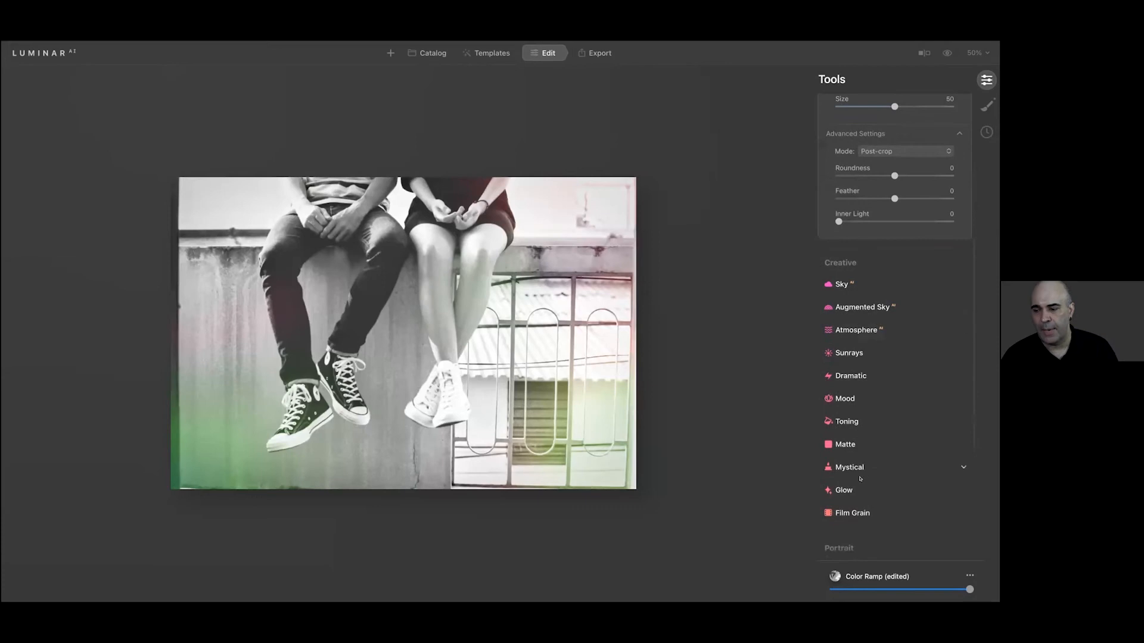
click(859, 465)
drag(845, 310, 901, 329)
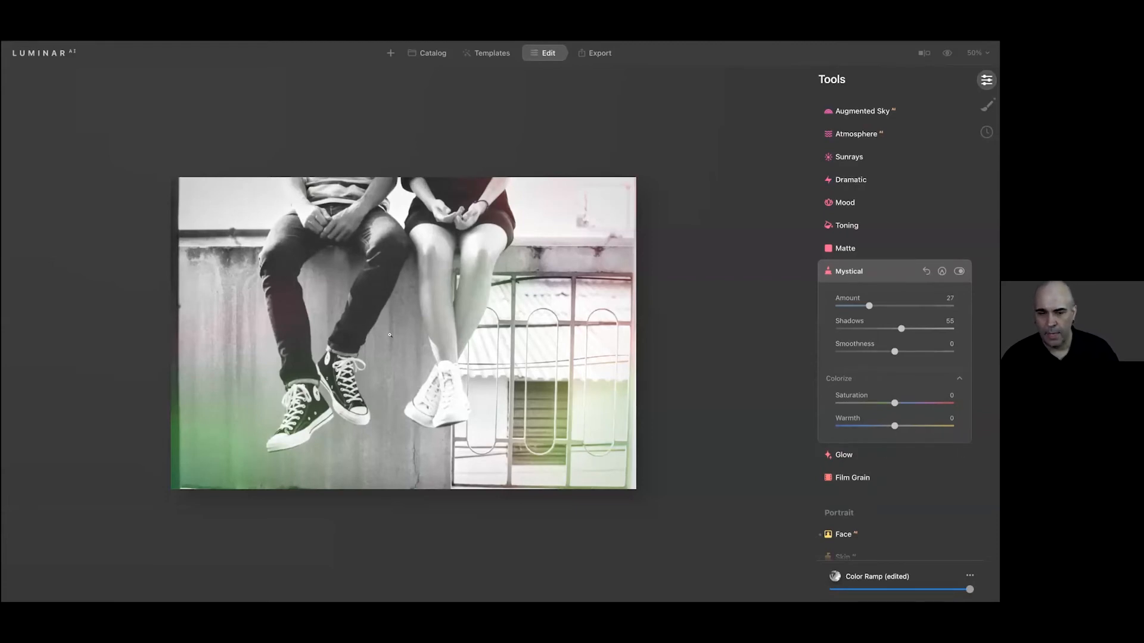
Add film grain with an amount of 46, and view the export options before returning to editing
key(super+equal)
key(super+equal)
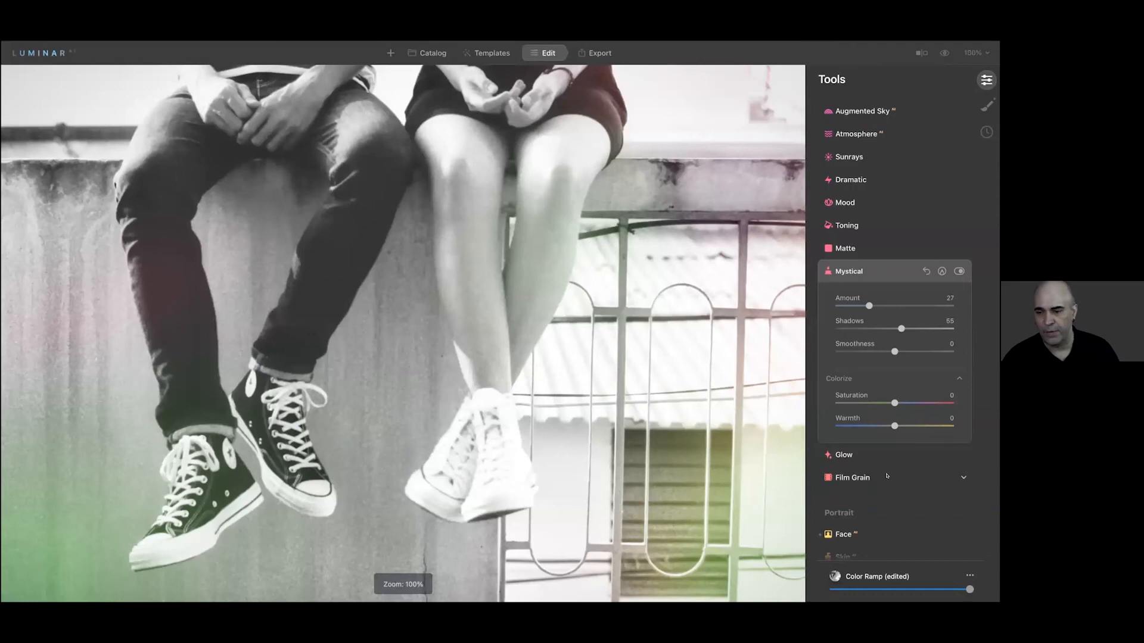
click(884, 477)
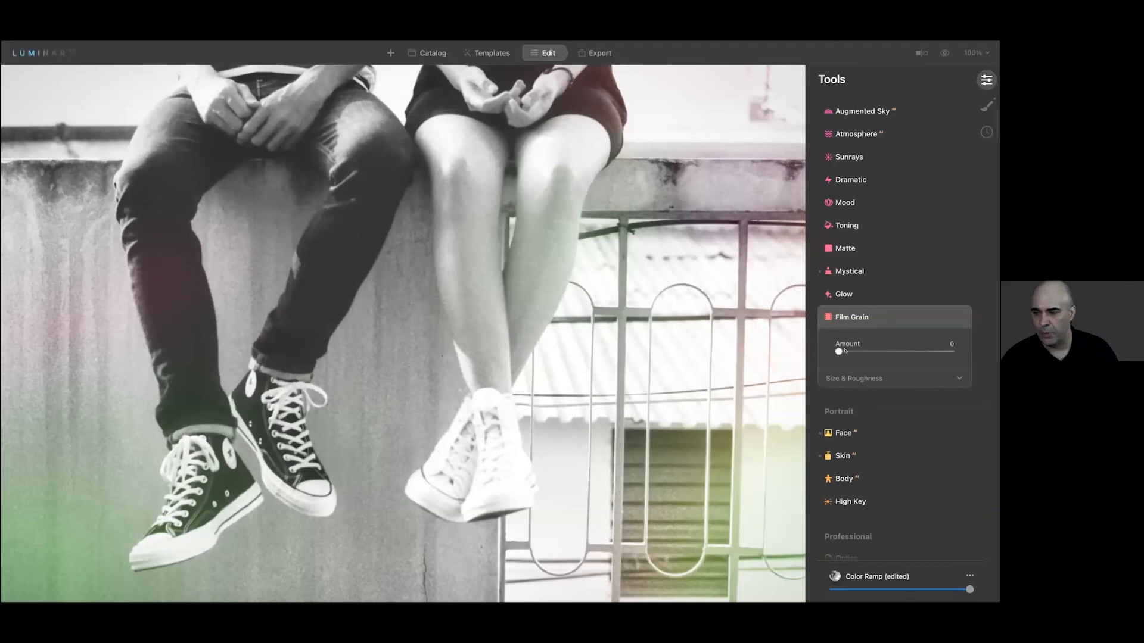
drag(845, 351, 885, 344)
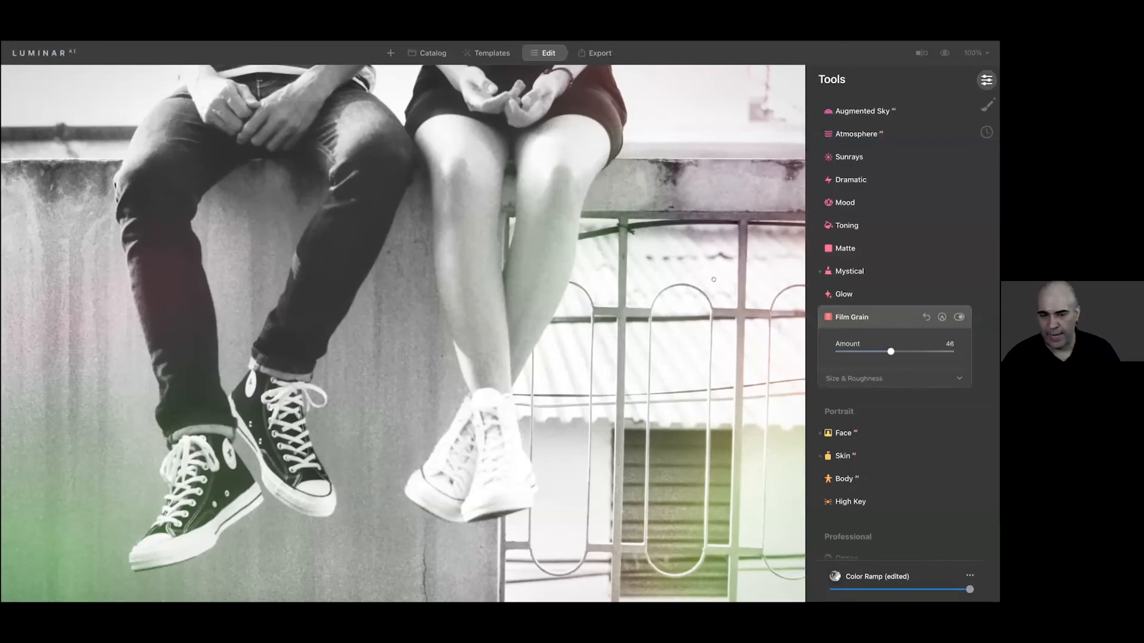
key(ctrl+minus)
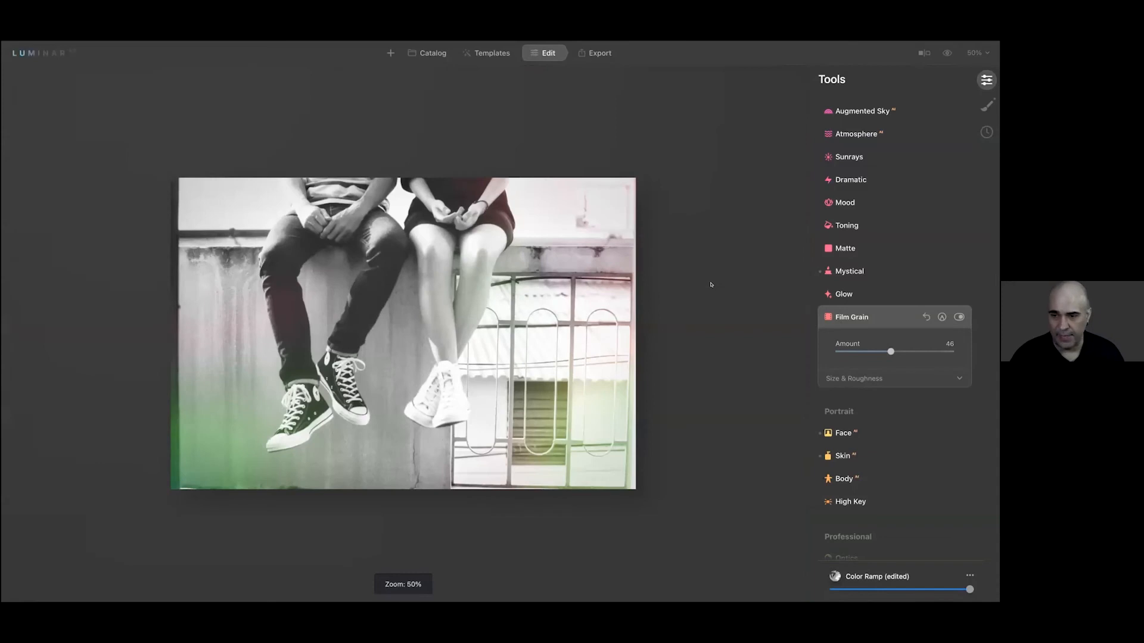
click(595, 52)
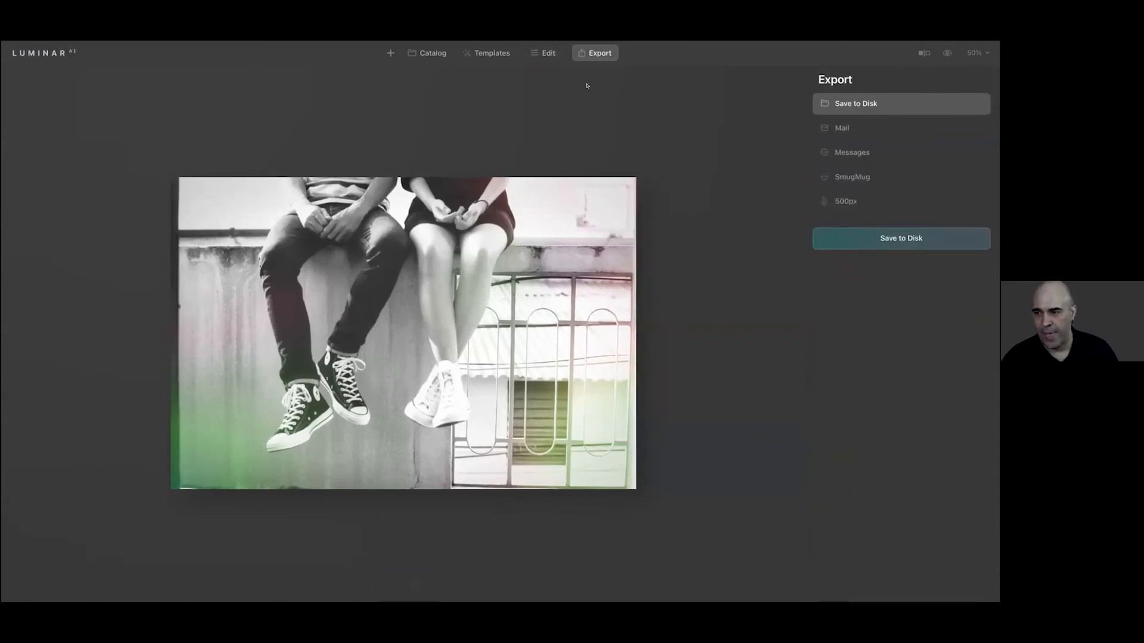
click(546, 53)
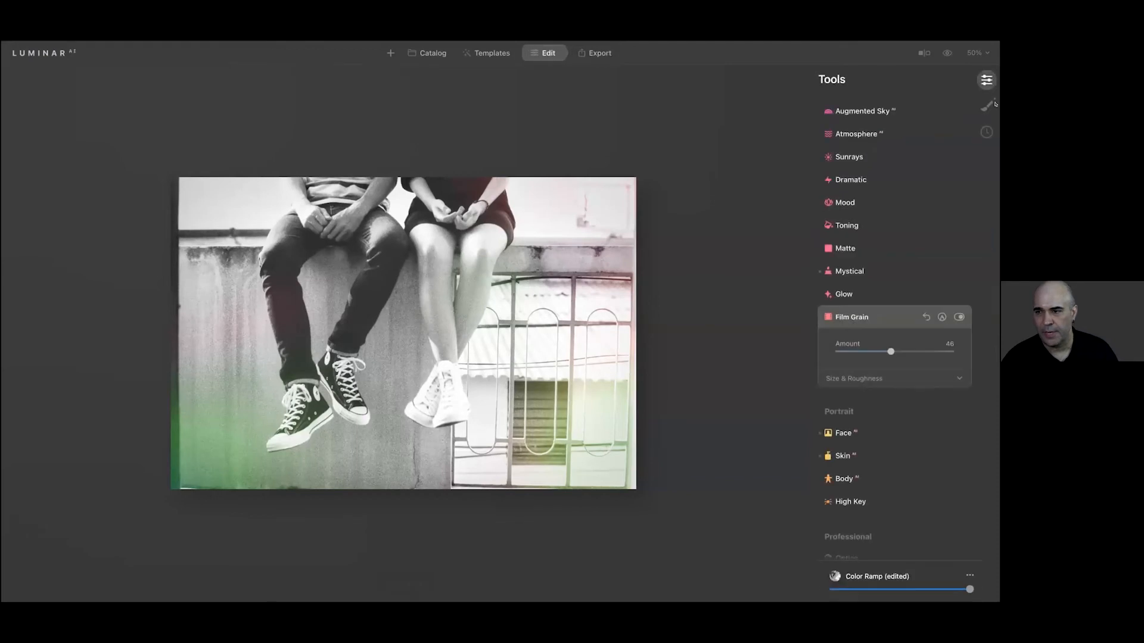
Add a second Texture layer in Local Masking and browse the JPEG folder's texture files as icons in an enlarged dialog
click(986, 106)
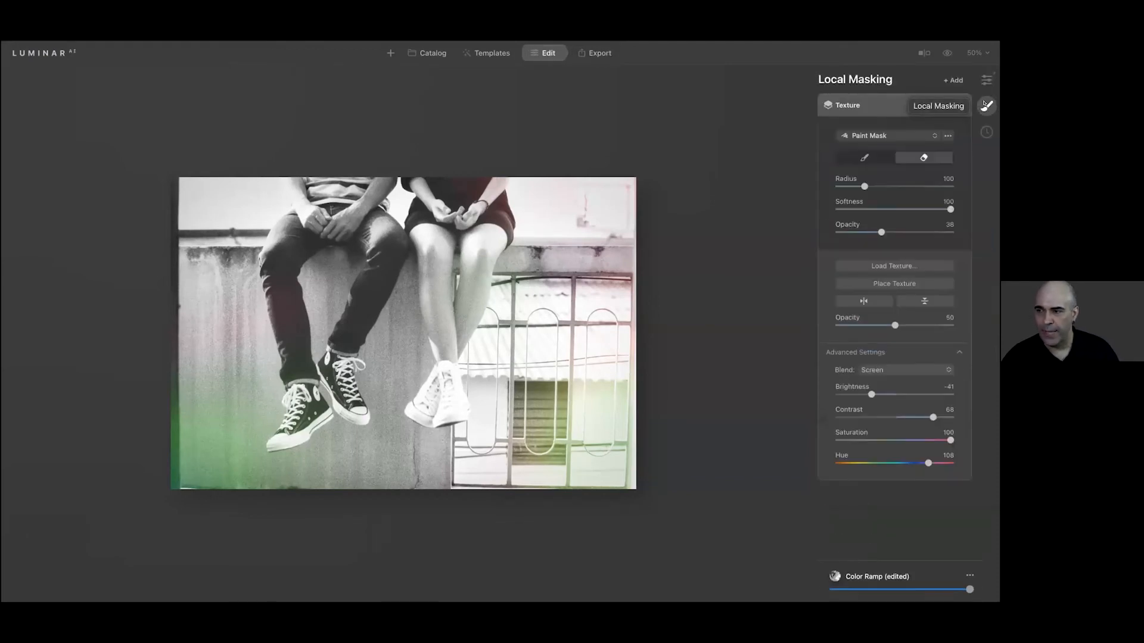
click(952, 79)
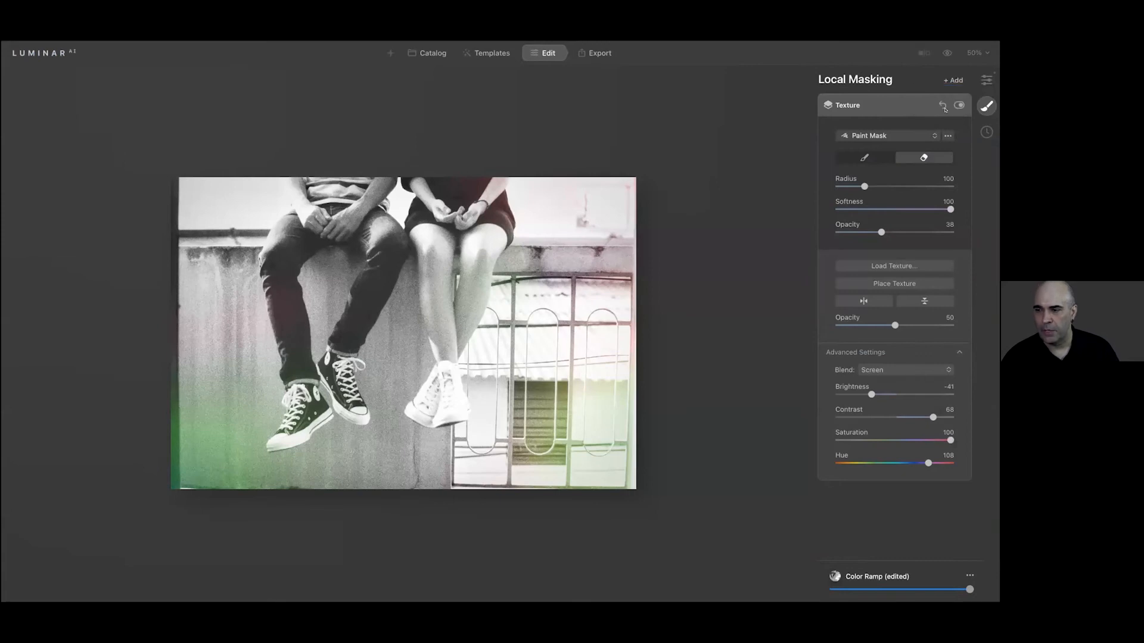
click(946, 106)
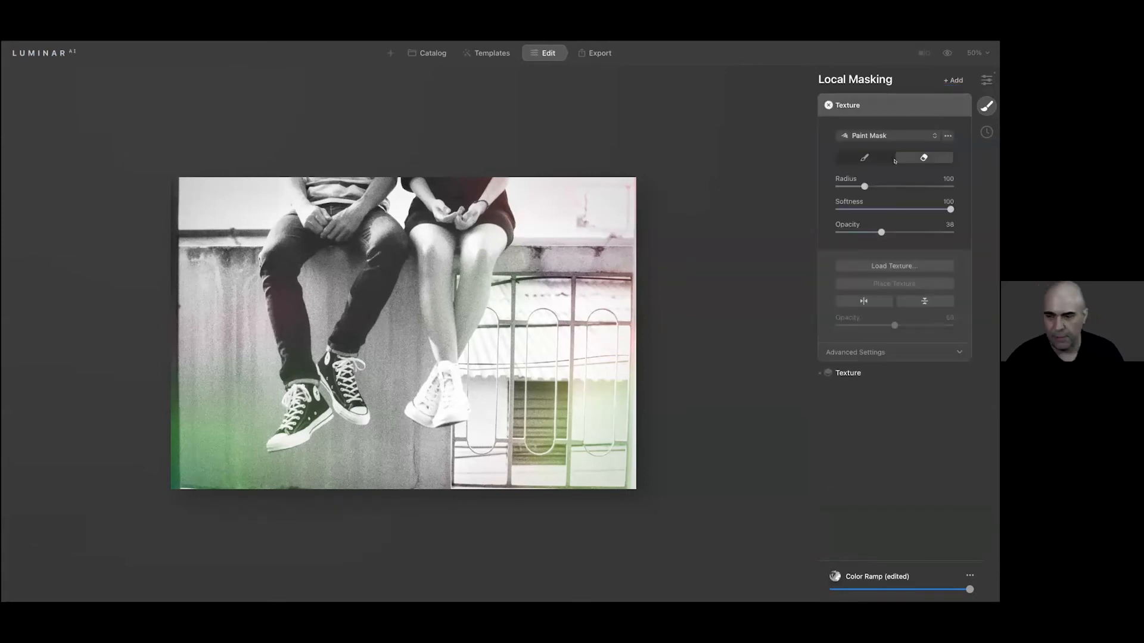
click(876, 266)
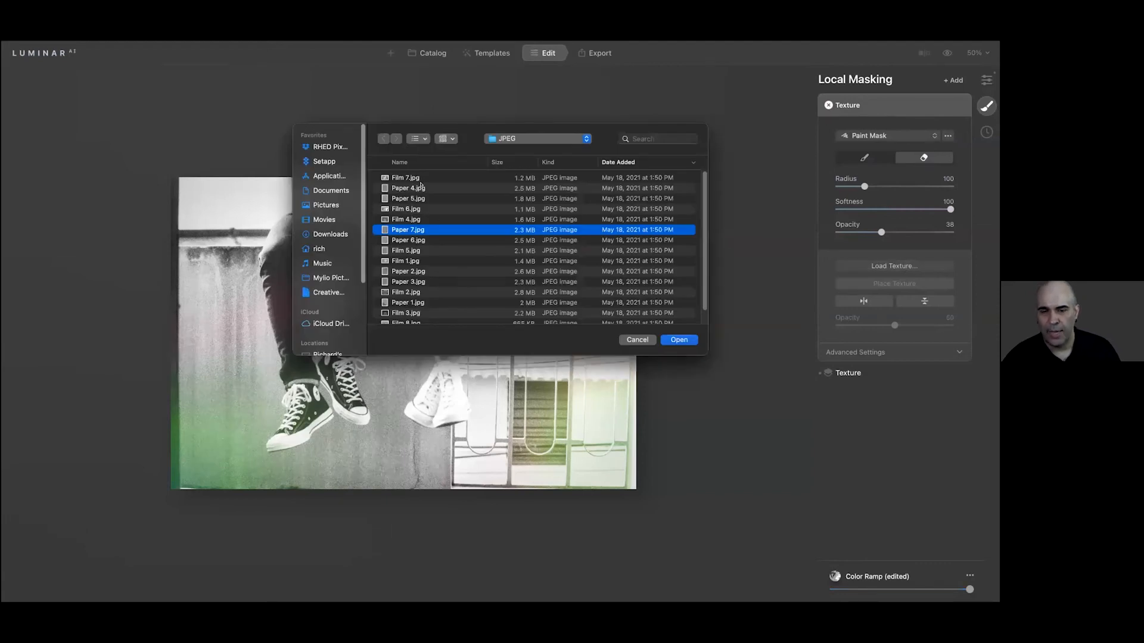
click(420, 138)
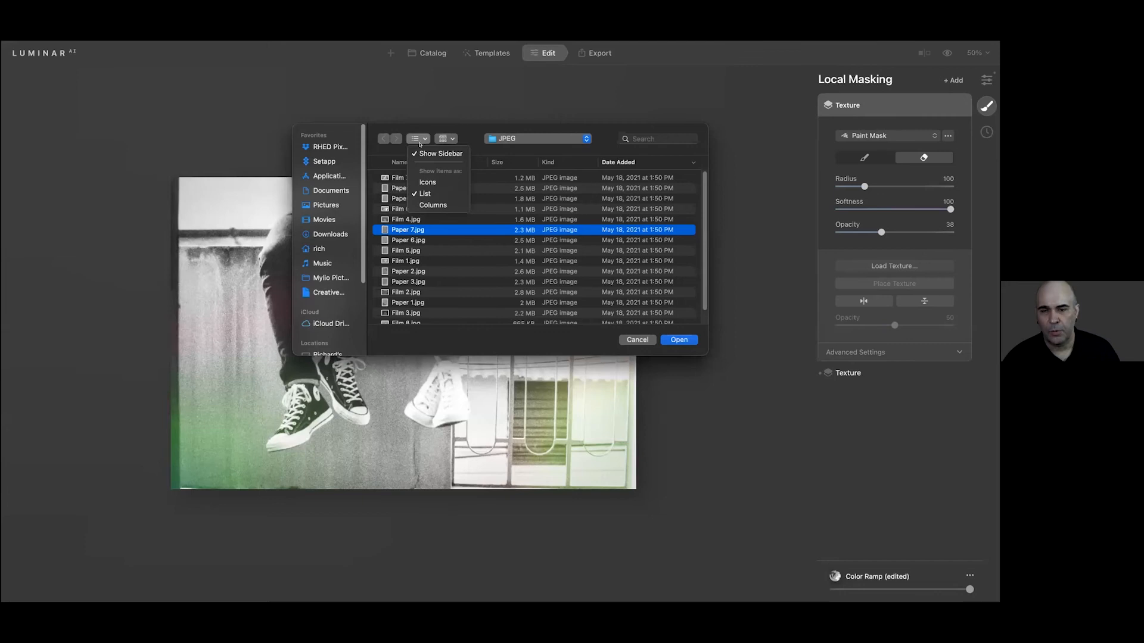
click(423, 179)
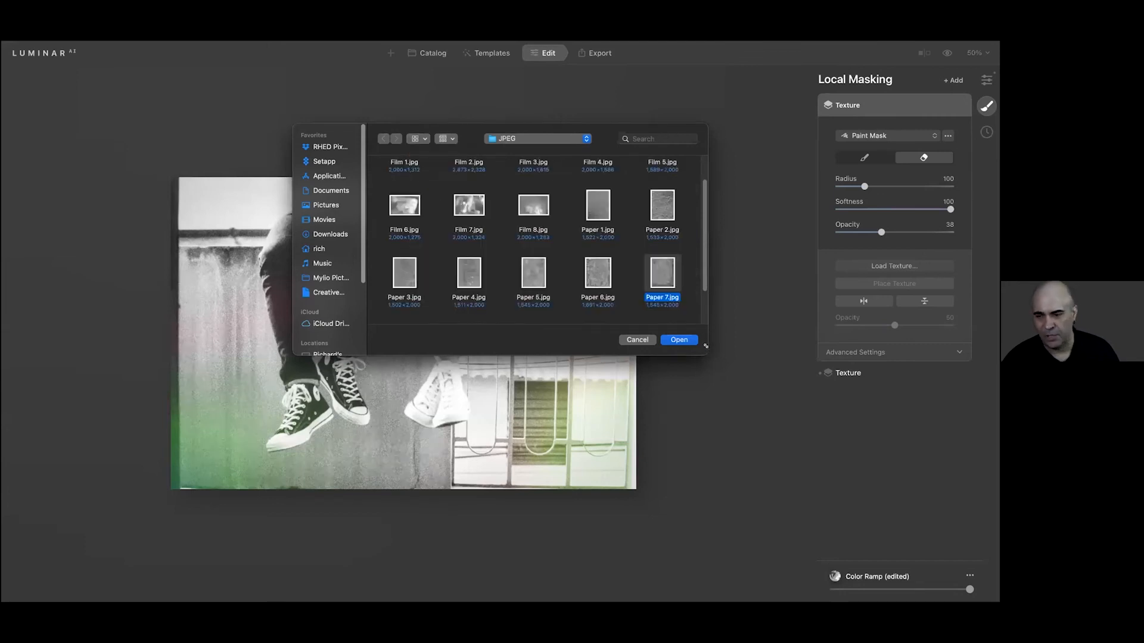
drag(705, 345, 813, 496)
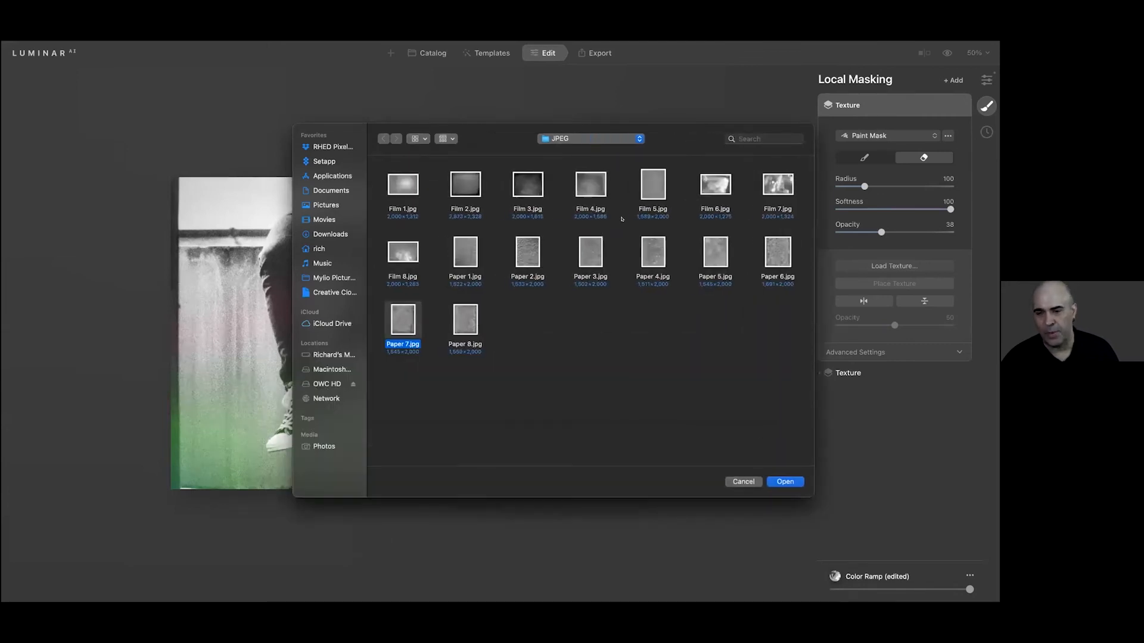
Preview the film textures from Film 1.jpg to Film 5.jpg, and load Film 4.jpg as the new texture
click(396, 193)
key(space)
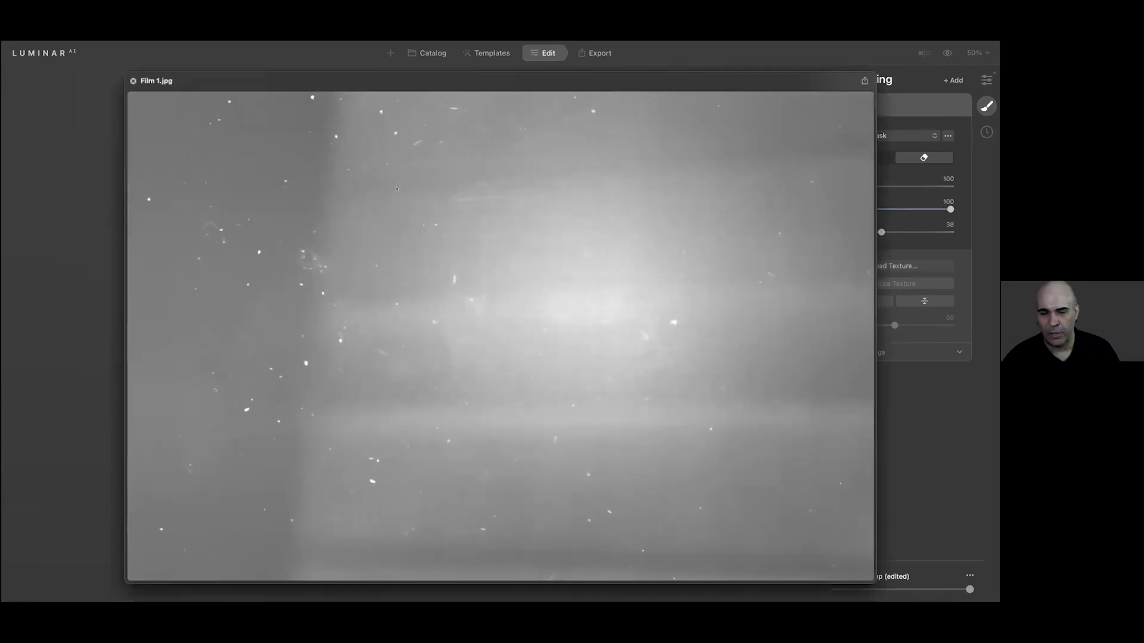
key(Right)
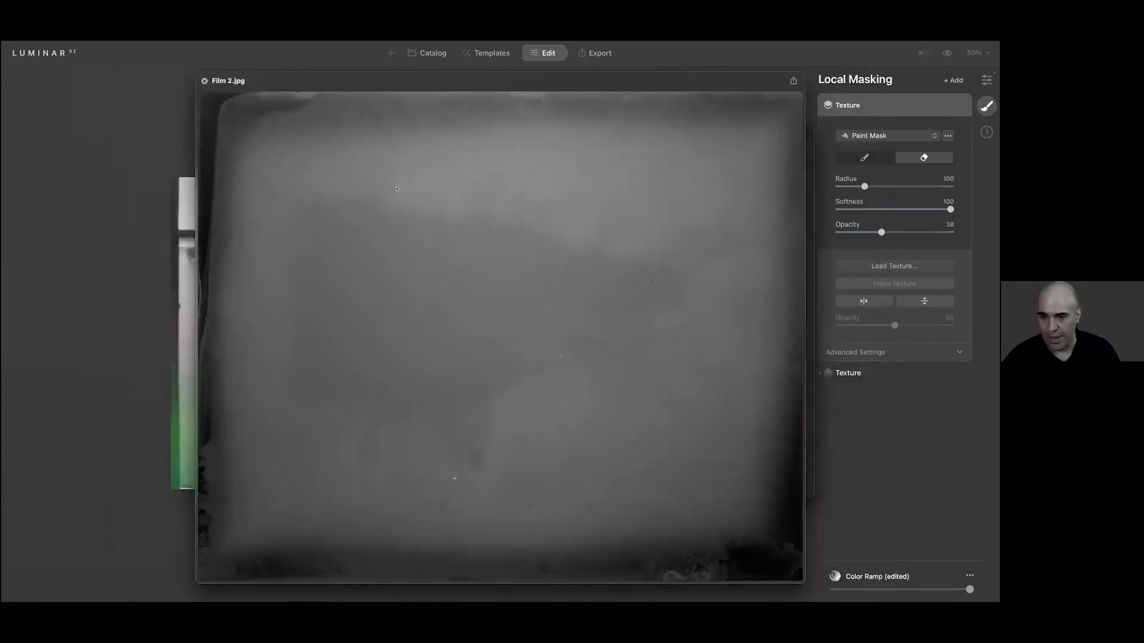
key(Right)
key(Right)
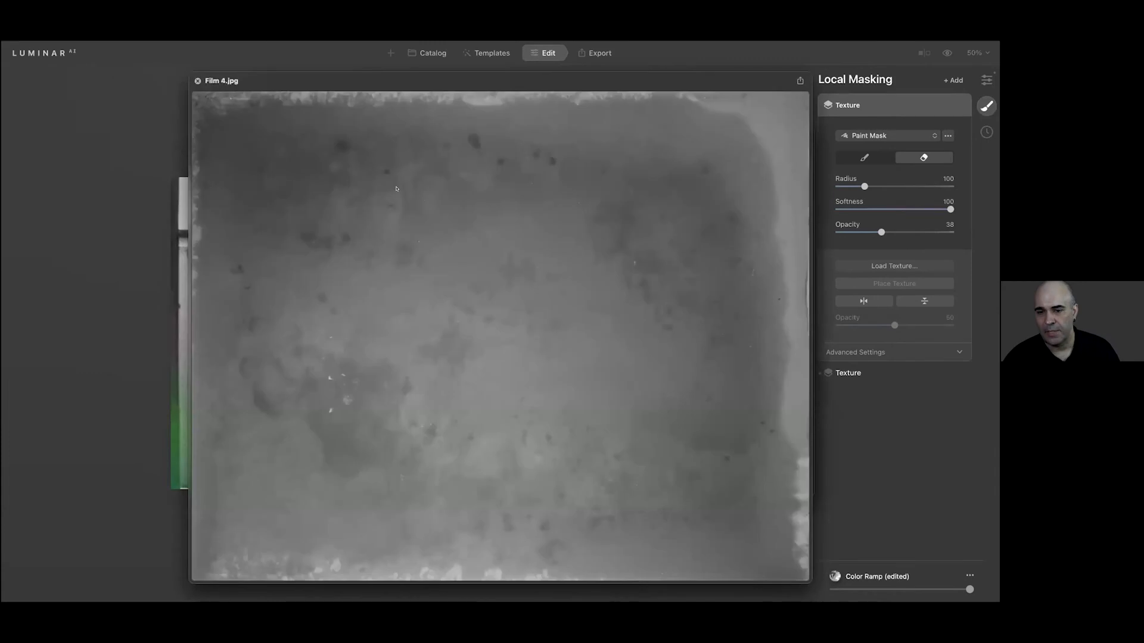
key(Right)
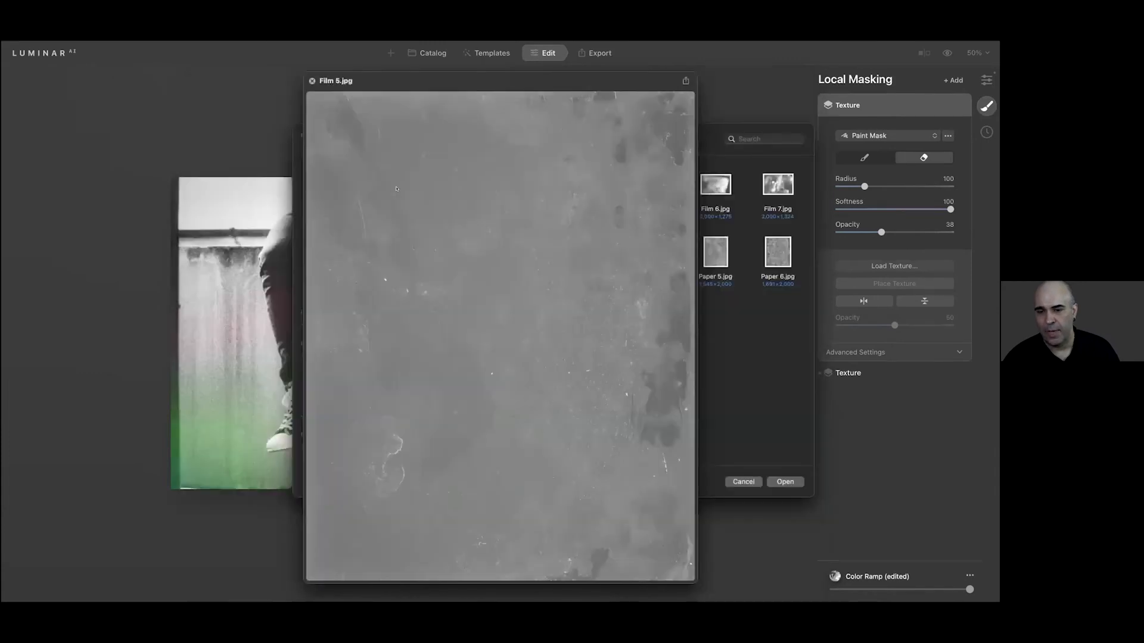
key(Left)
key(space)
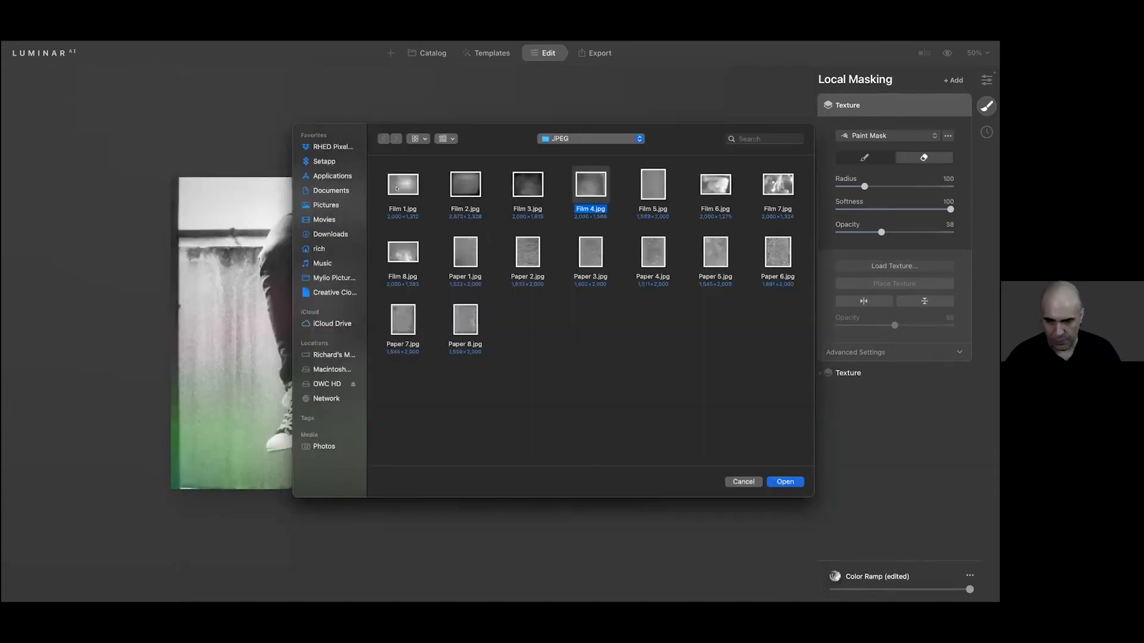
key(Return)
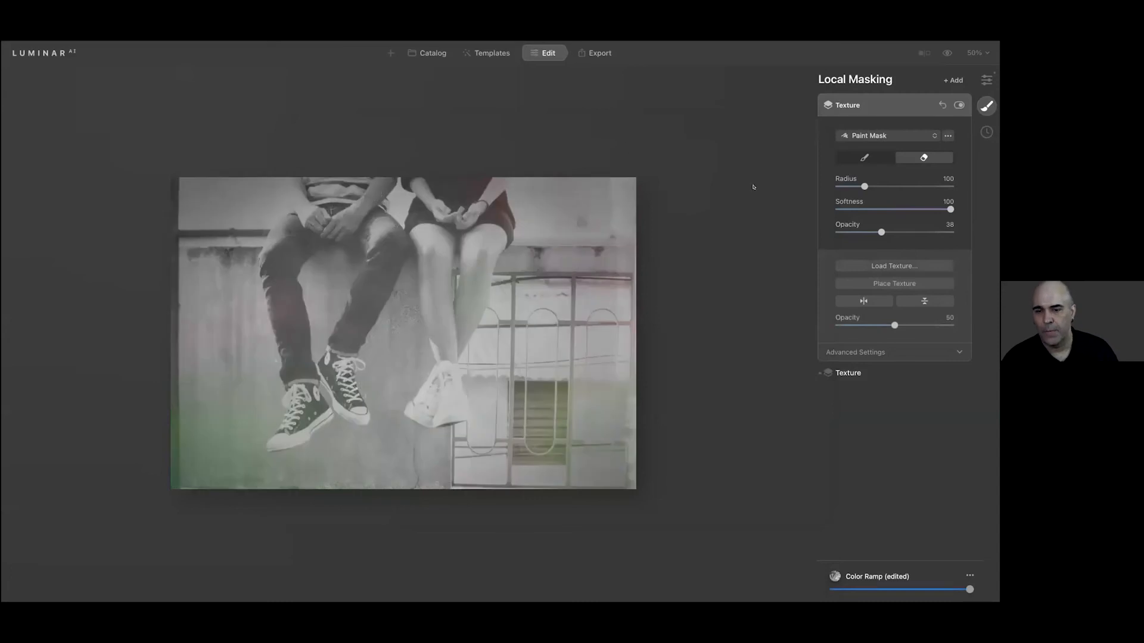
Set the new texture to 100 opacity, Hard Light blending, brightness -3 and contrast 14
drag(894, 325, 986, 319)
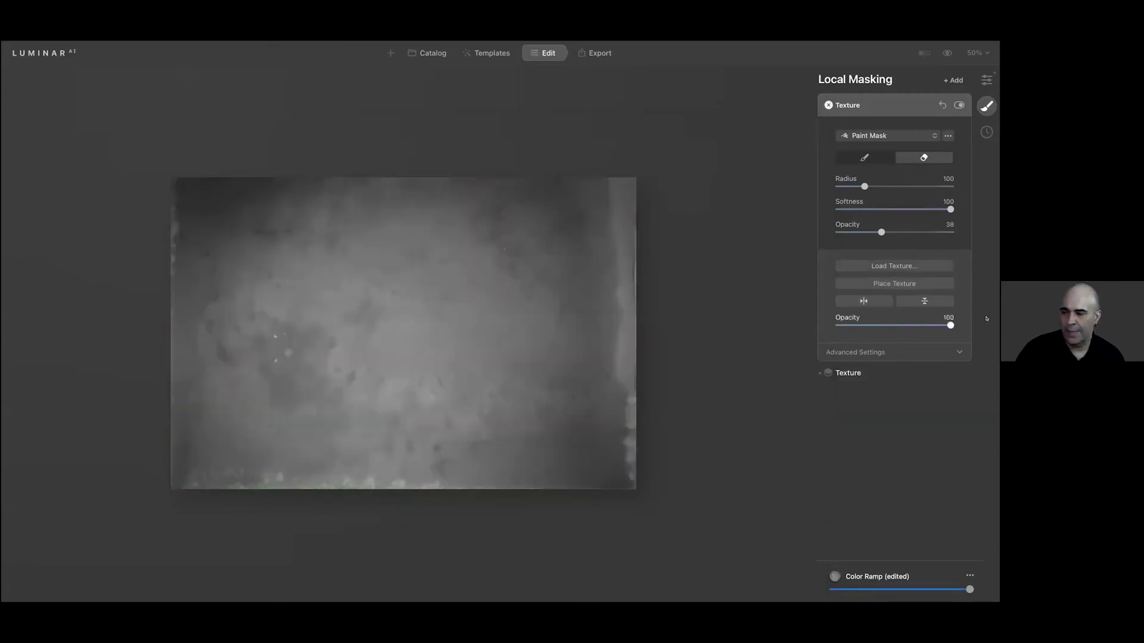
click(912, 351)
click(907, 369)
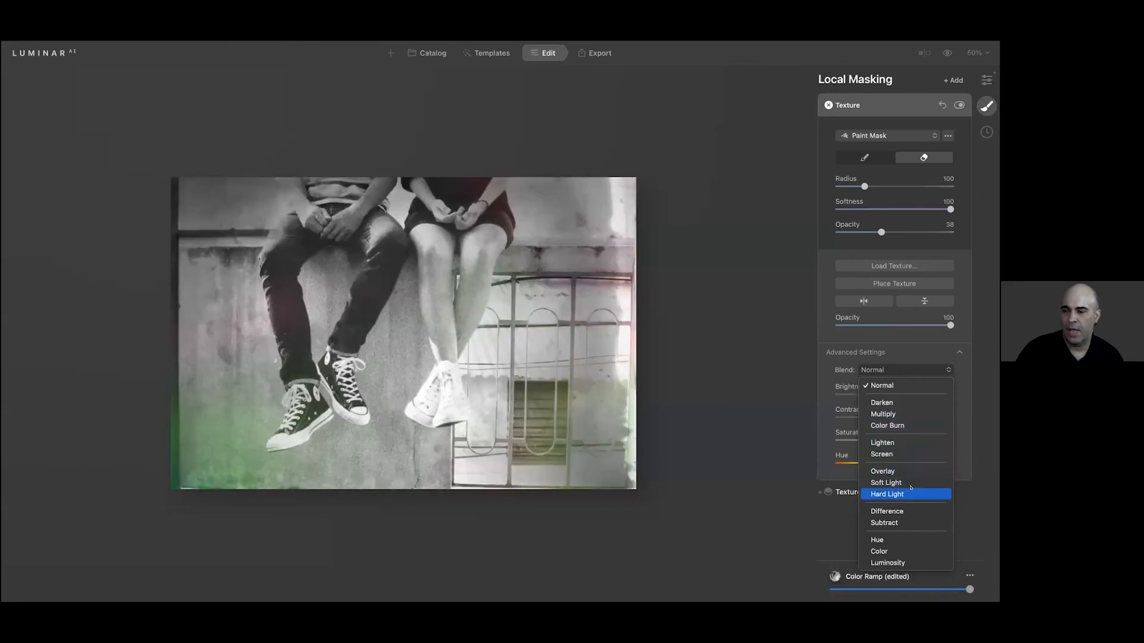
click(910, 489)
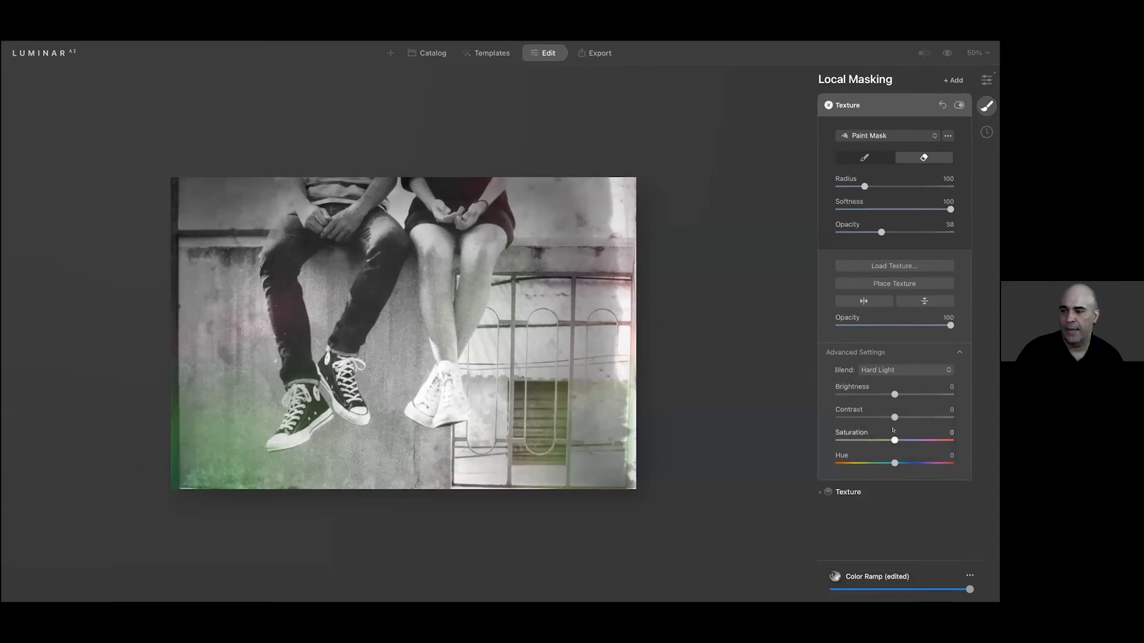
mouse_move(894, 417)
mouse_down()
mouse_move(853, 411)
mouse_move(914, 417)
mouse_move(892, 394)
mouse_up()
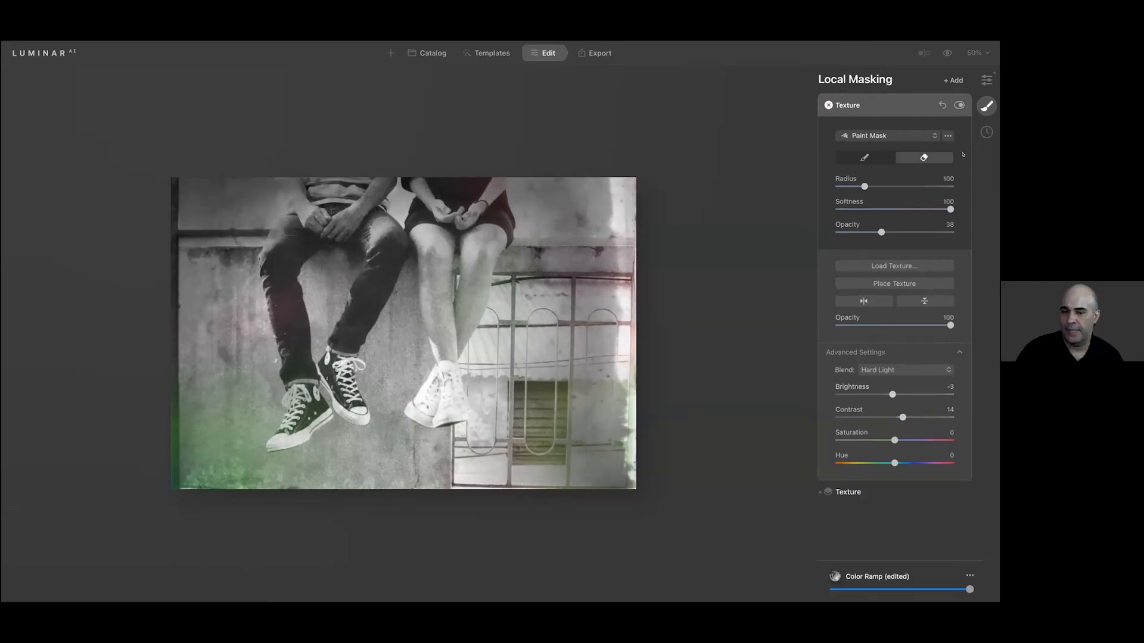
click(903, 104)
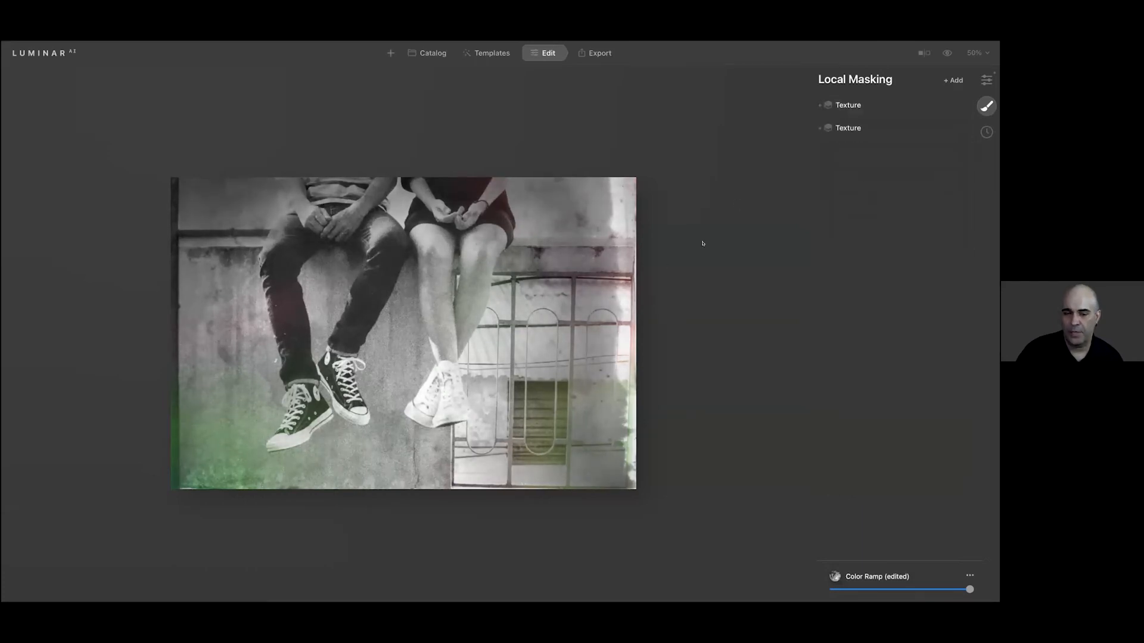
Disable the original colored Texture layer beneath the new one
click(885, 127)
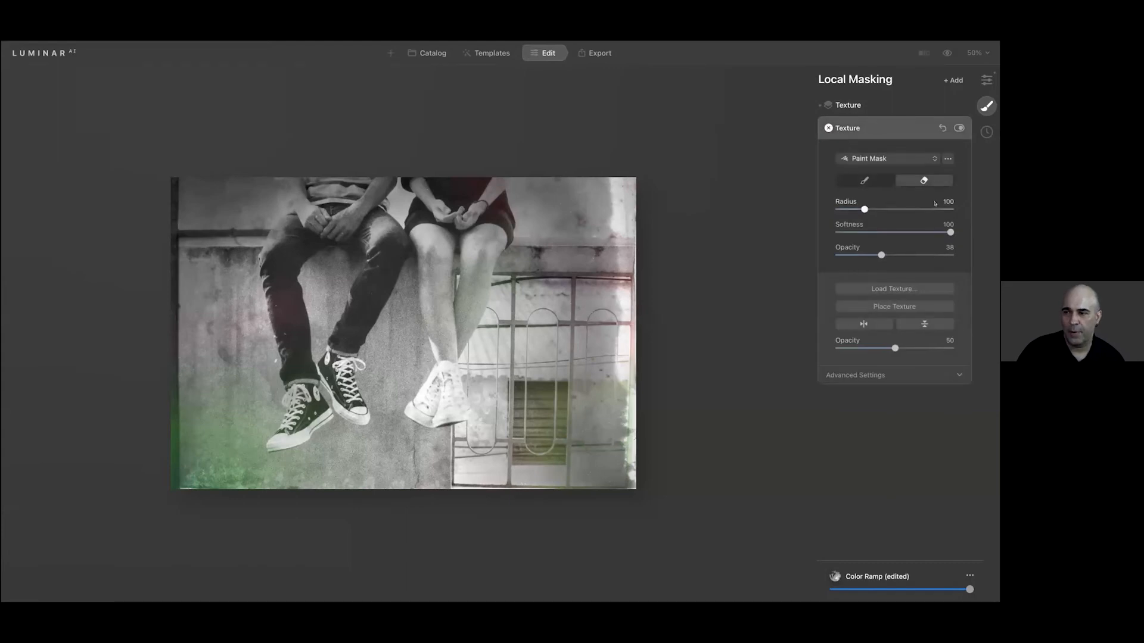
click(957, 128)
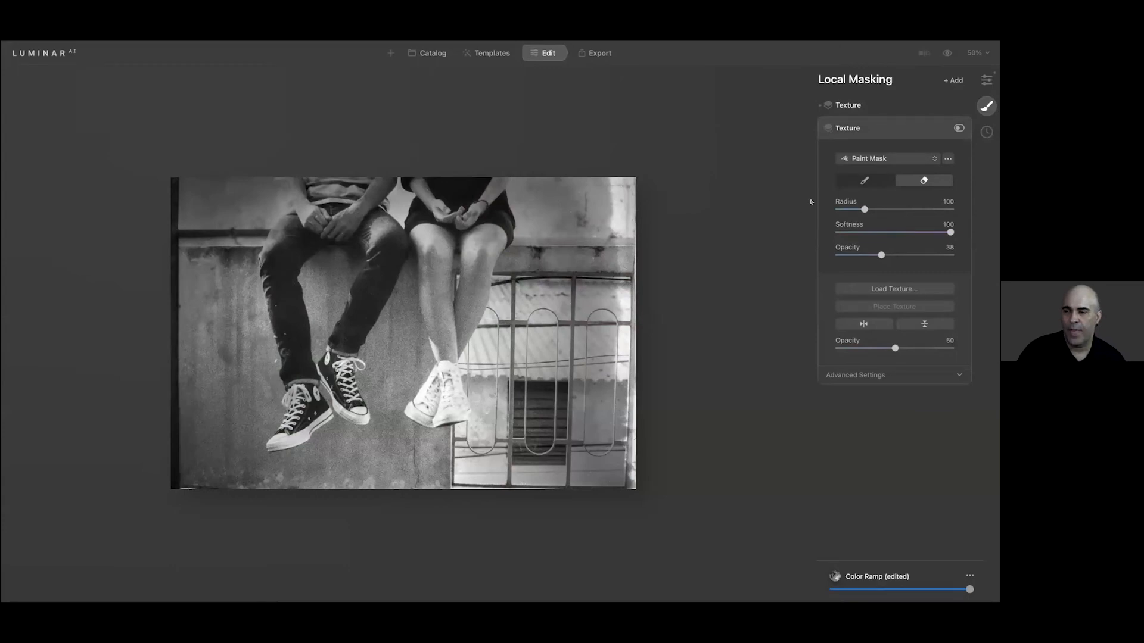
click(902, 125)
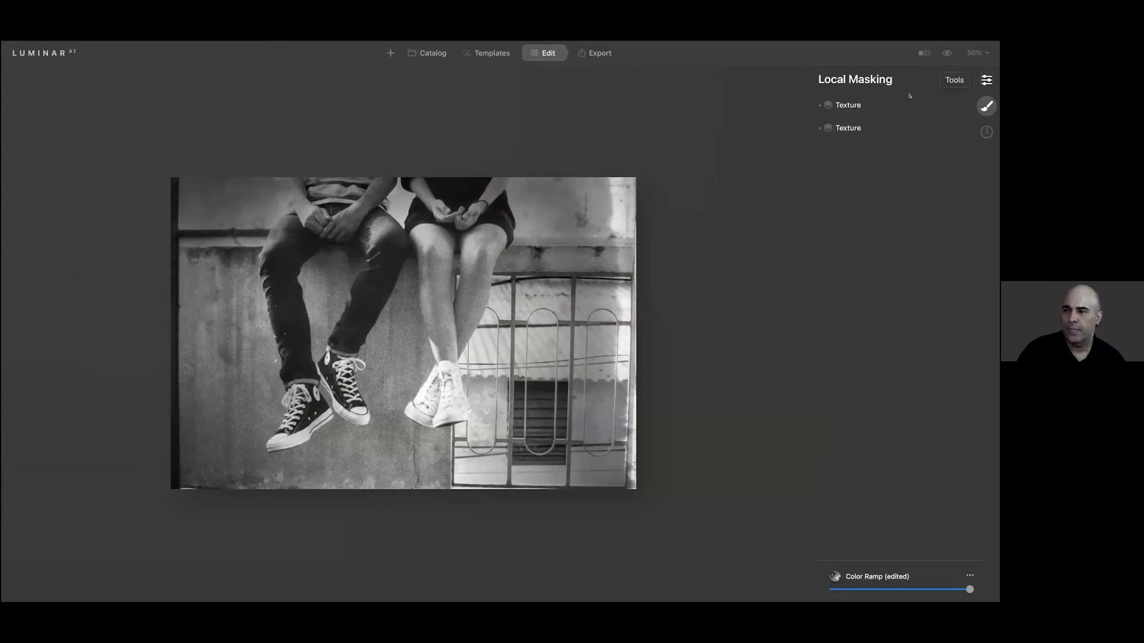
Try a 4:5 crop in Composition and shift the photo to frame the couple
click(986, 79)
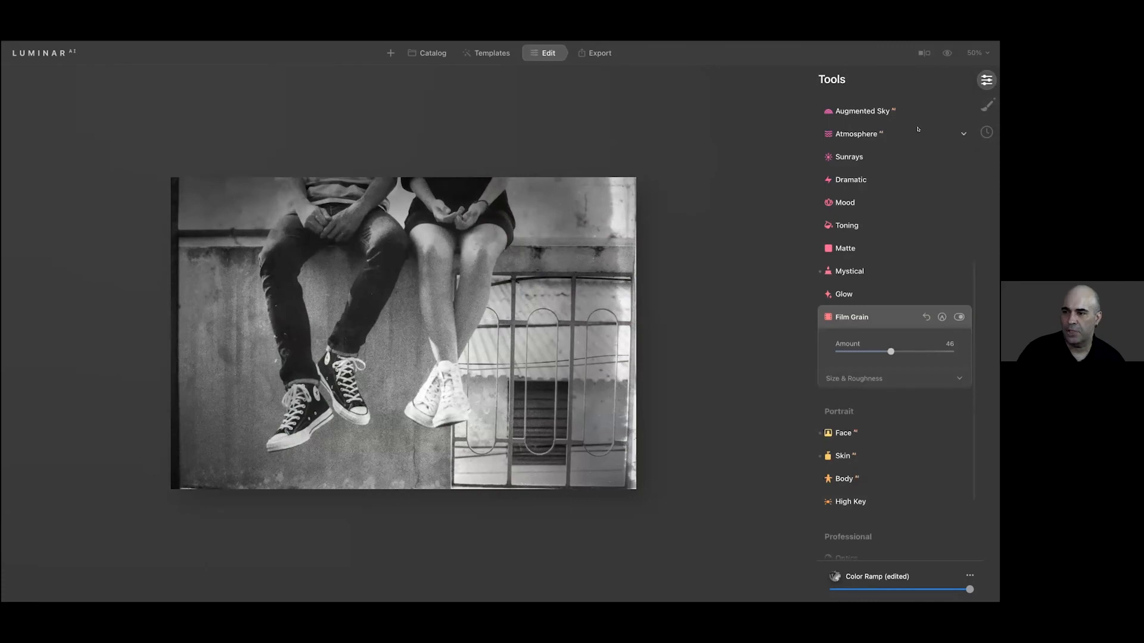
scroll(870, 152, up, 5)
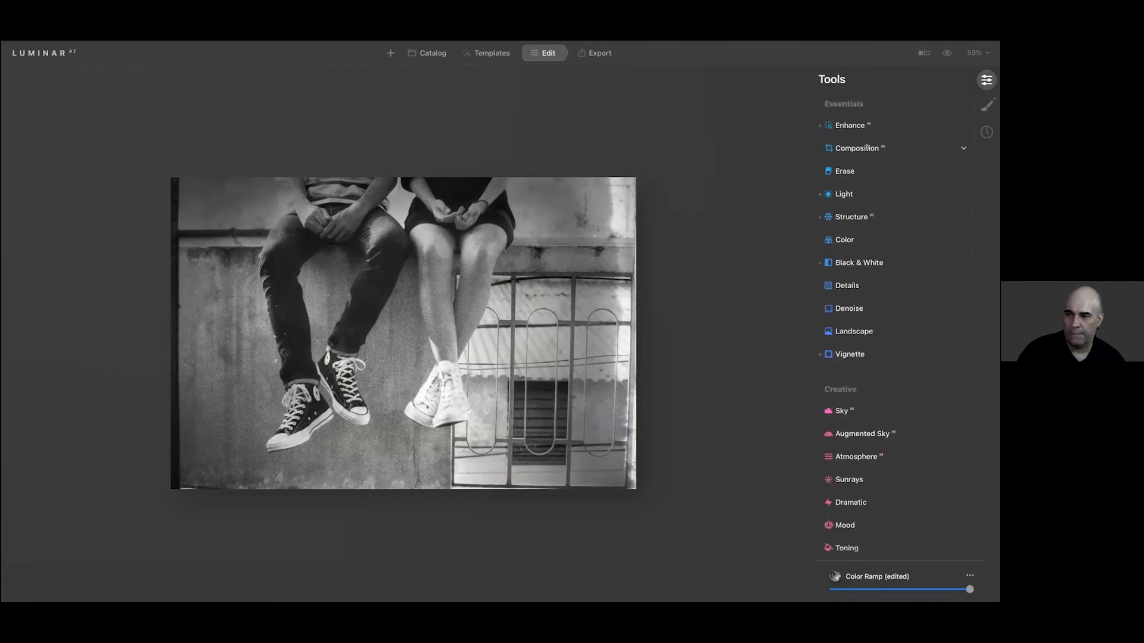
click(867, 148)
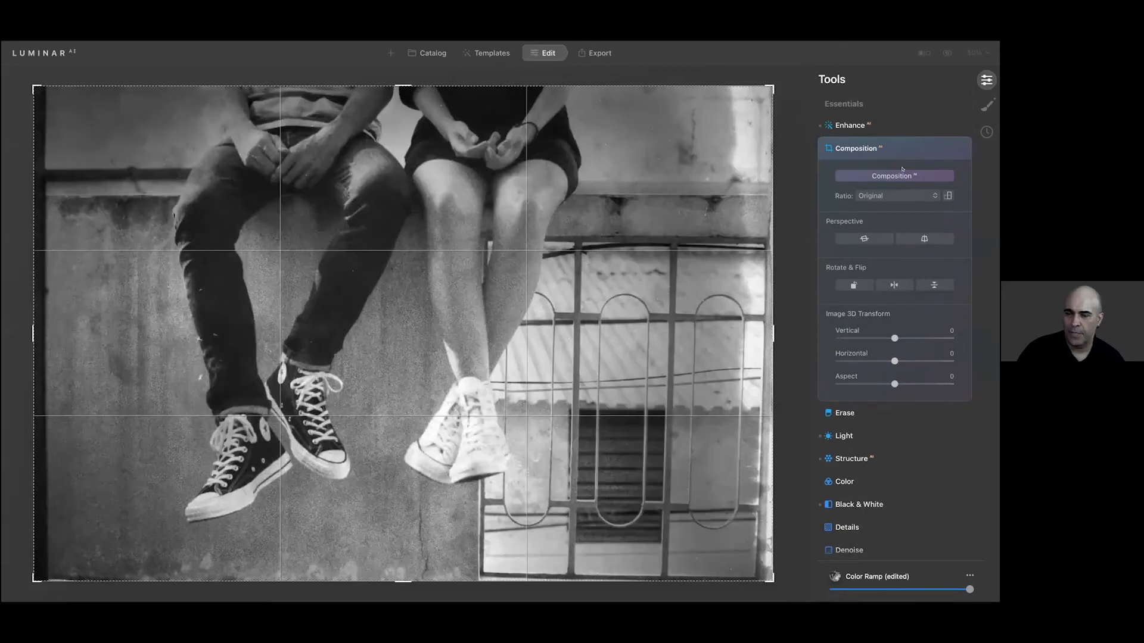
click(893, 195)
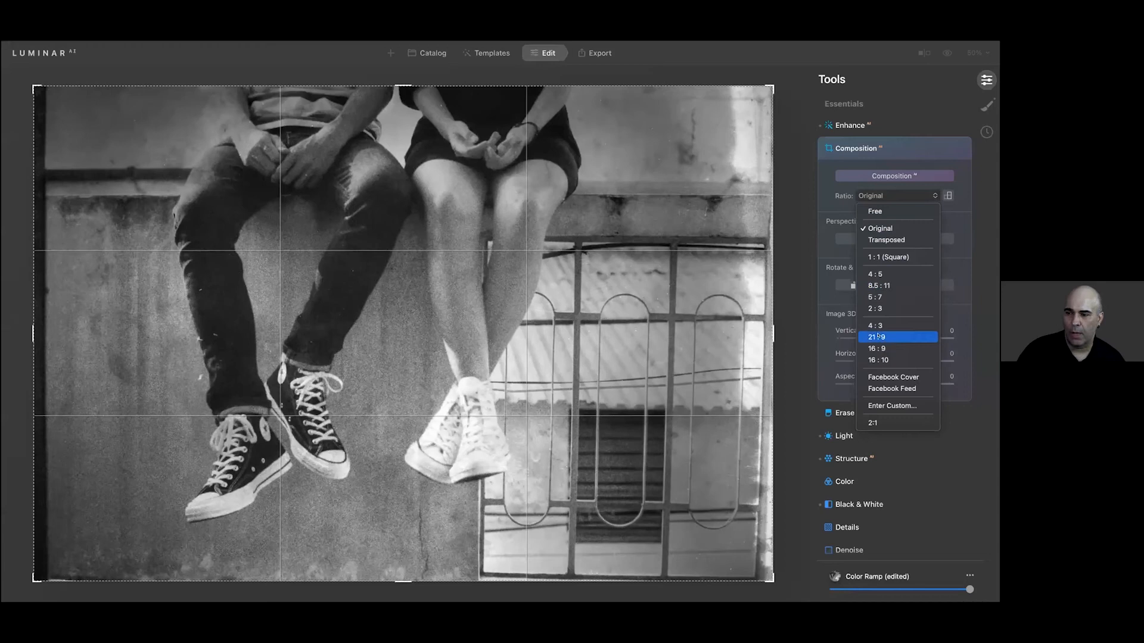
click(885, 274)
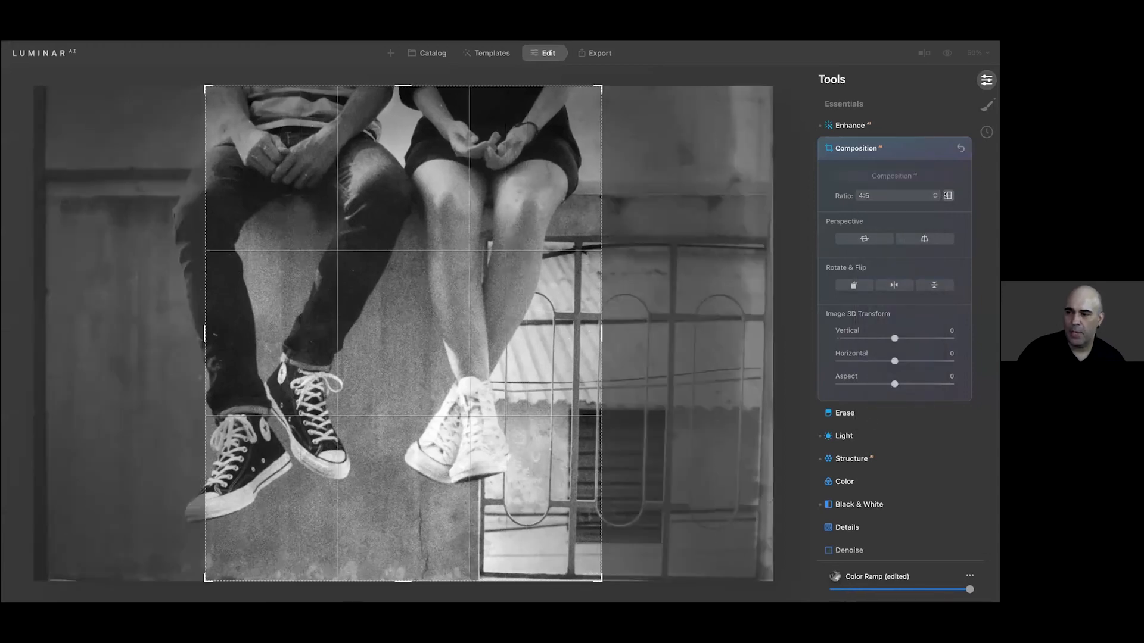
drag(393, 220, 416, 215)
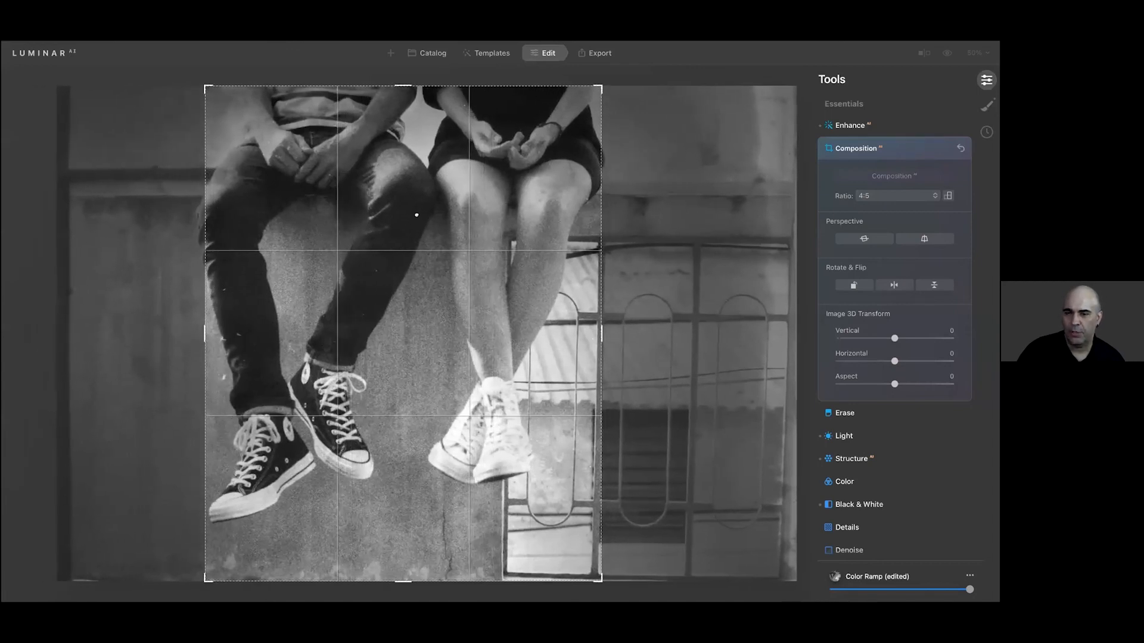
Try the Facebook Feed crop ratio and reposition the couple within the crop frame
click(863, 196)
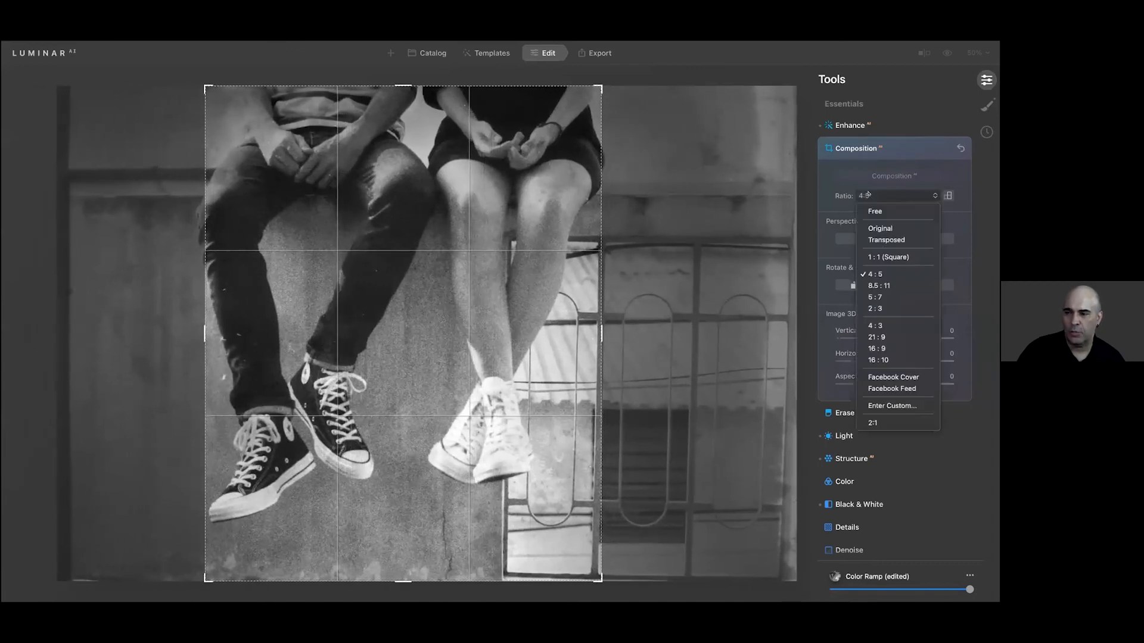
click(911, 389)
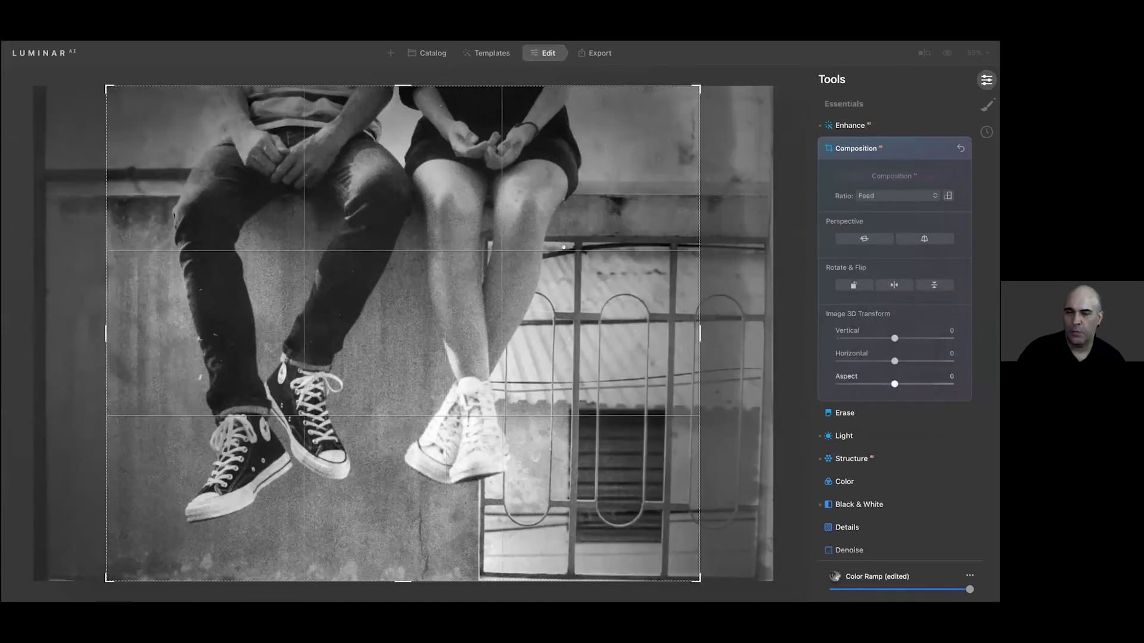
drag(458, 223, 489, 238)
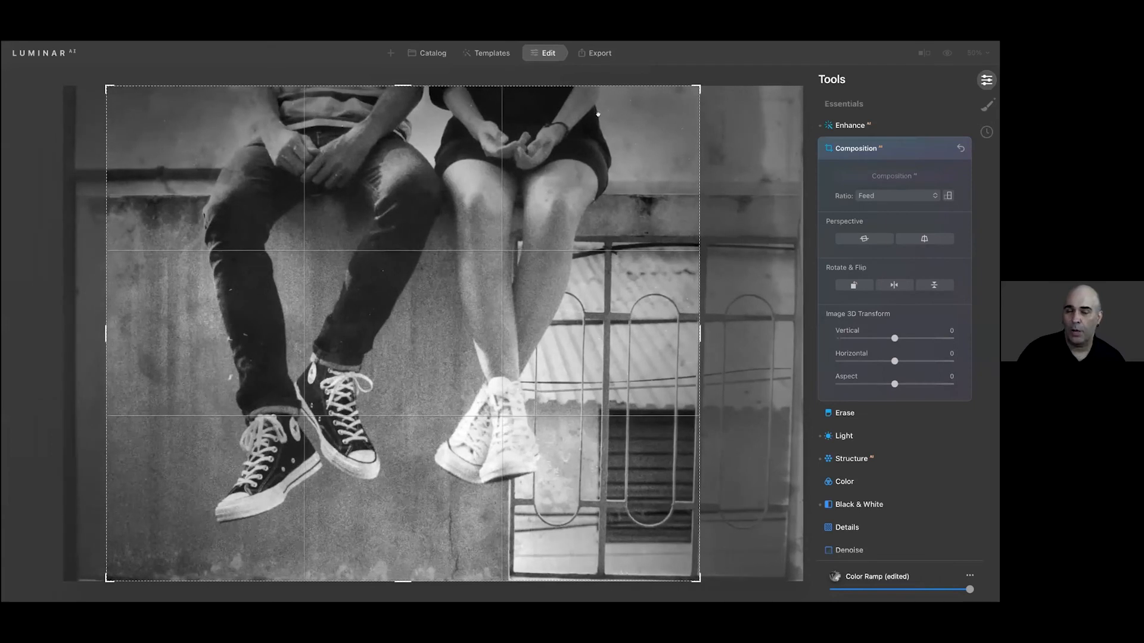
Return the crop to the Original ratio and apply the automatic Composition AI crop
click(863, 195)
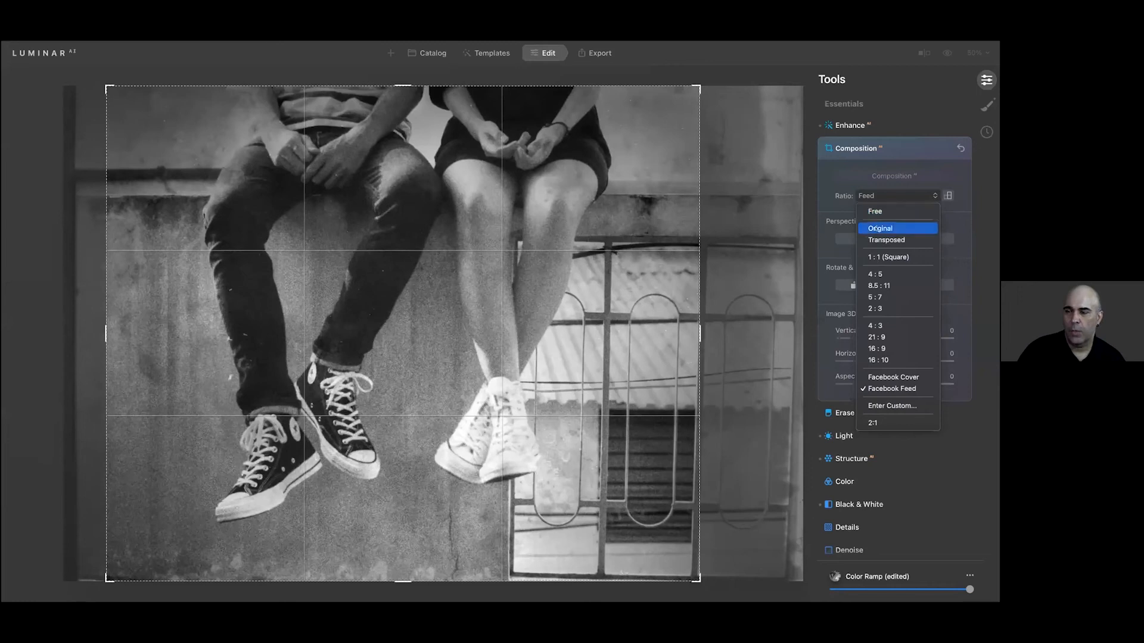
click(880, 229)
click(886, 177)
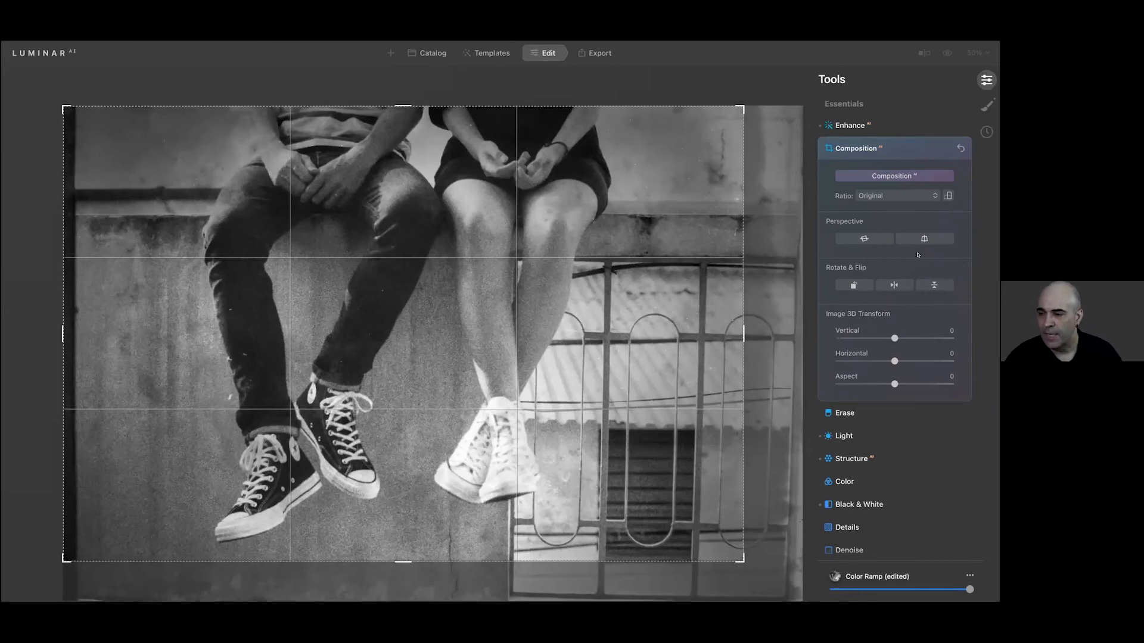
Apply automatic horizon alignment and perspective correction to the photo, and finish the composition edit
click(870, 238)
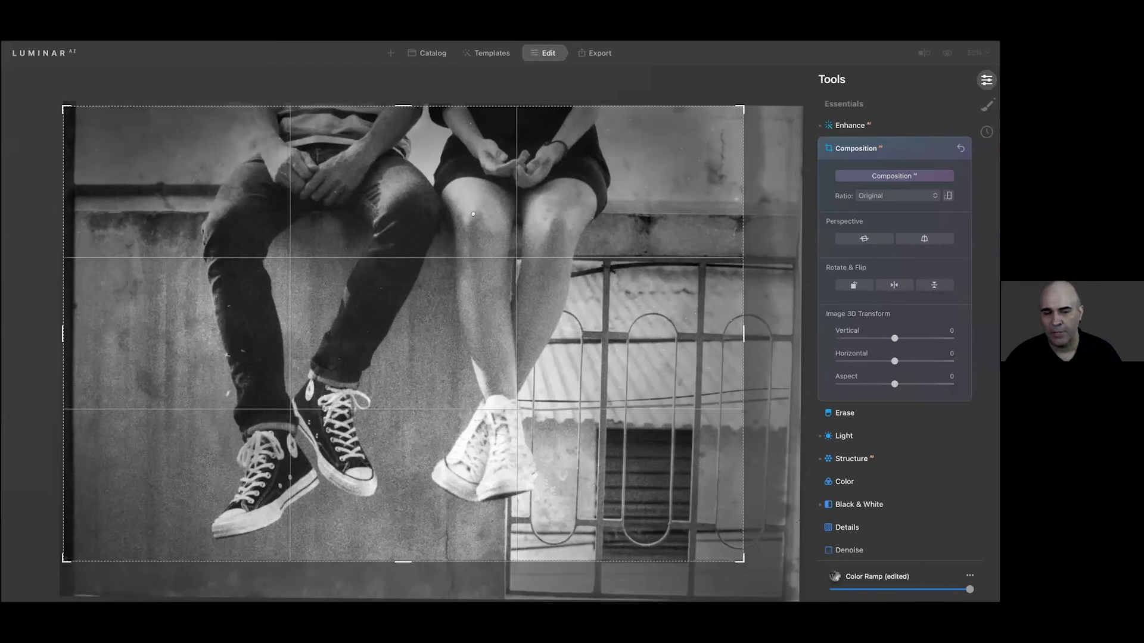
click(925, 239)
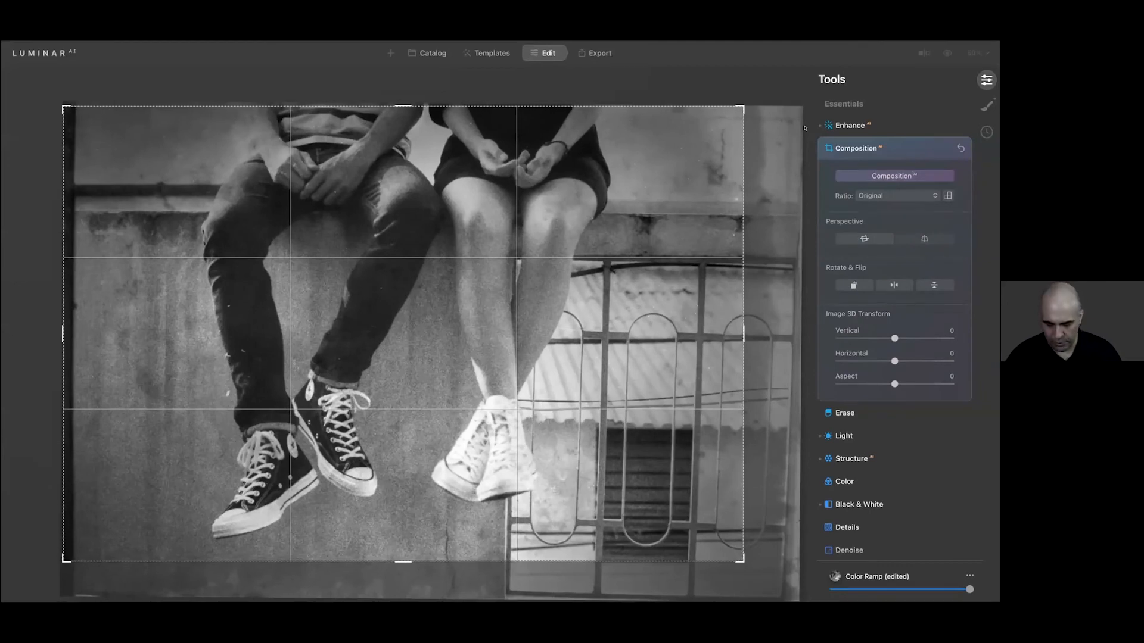
click(875, 148)
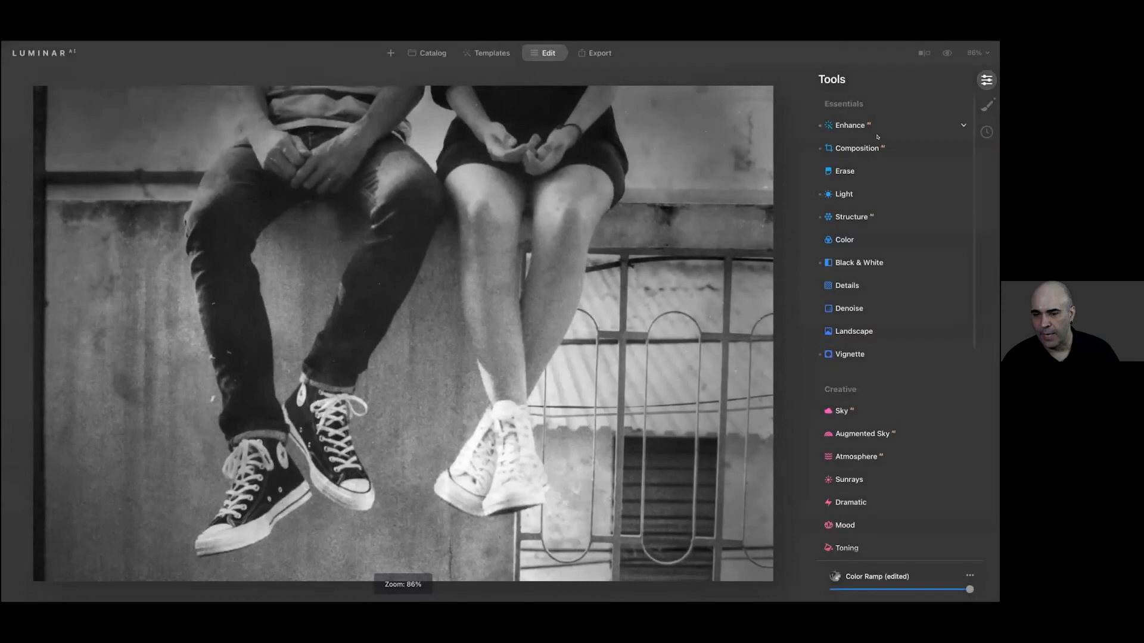
click(876, 148)
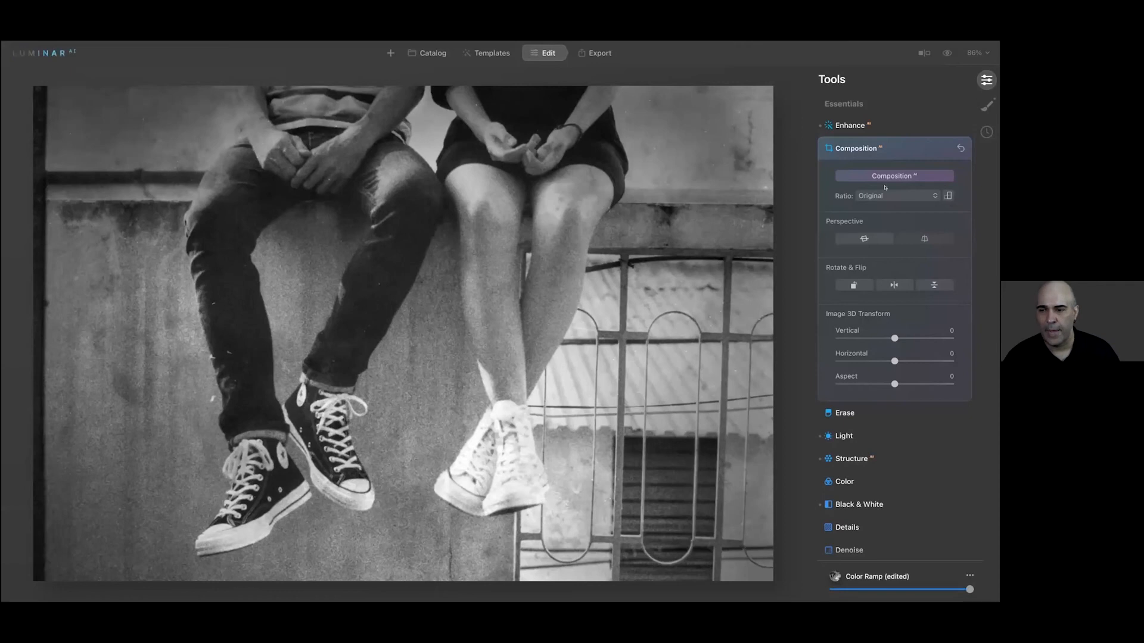
click(920, 151)
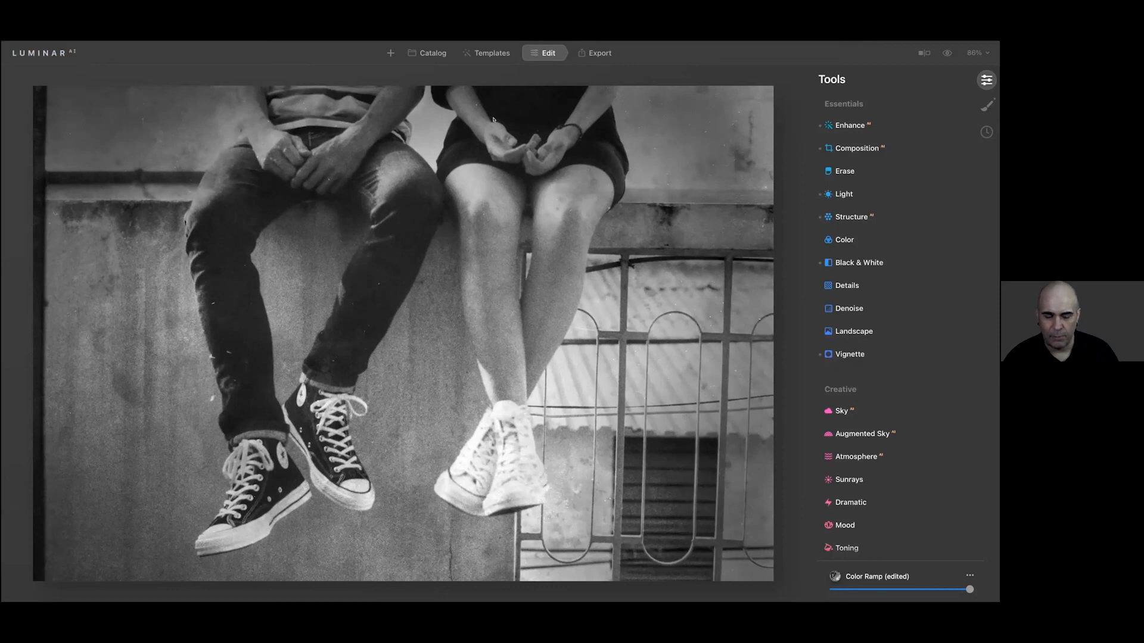
Return to the catalog and build a multi-photo selection including the man in the alley and the two women lying down
click(432, 53)
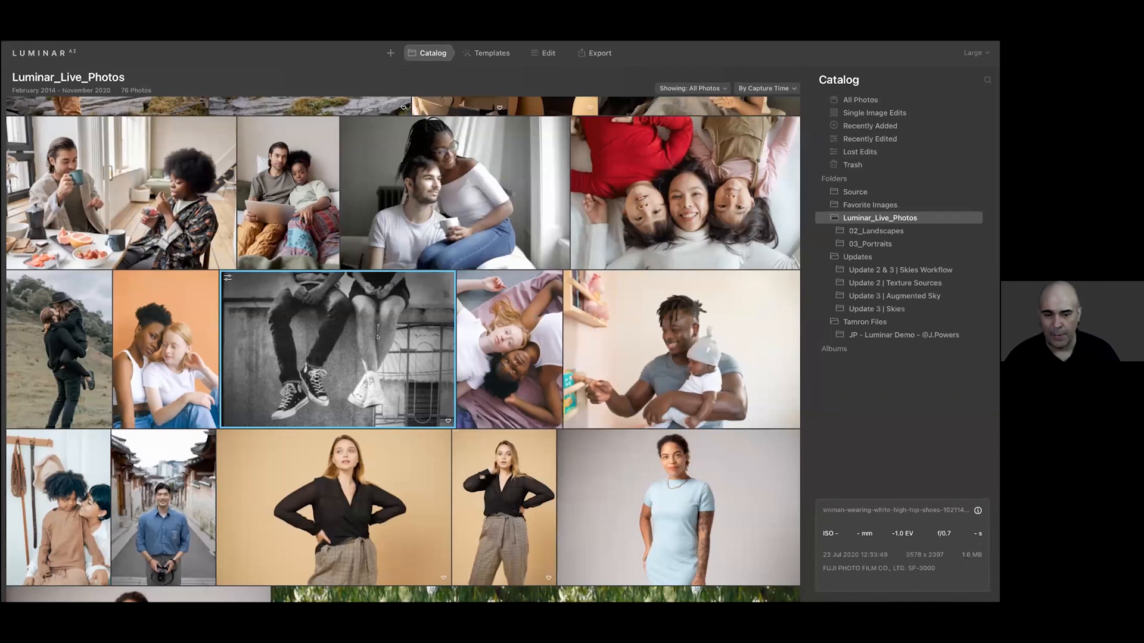
scroll(377, 337, down, 2)
scroll(156, 427, down, 20)
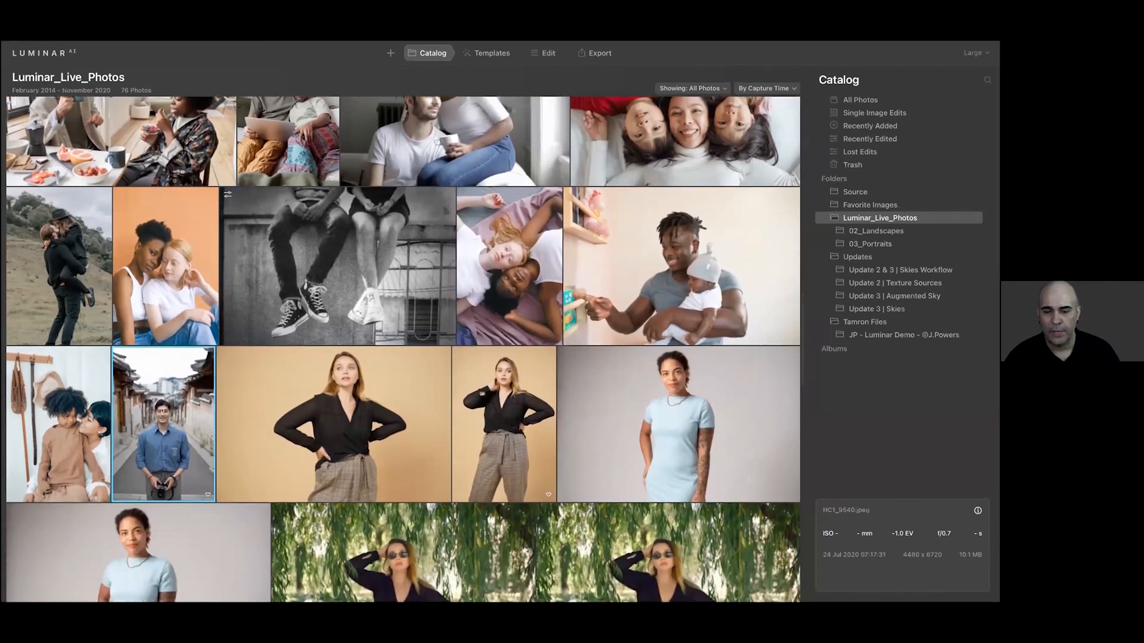
scroll(160, 403, down, 20)
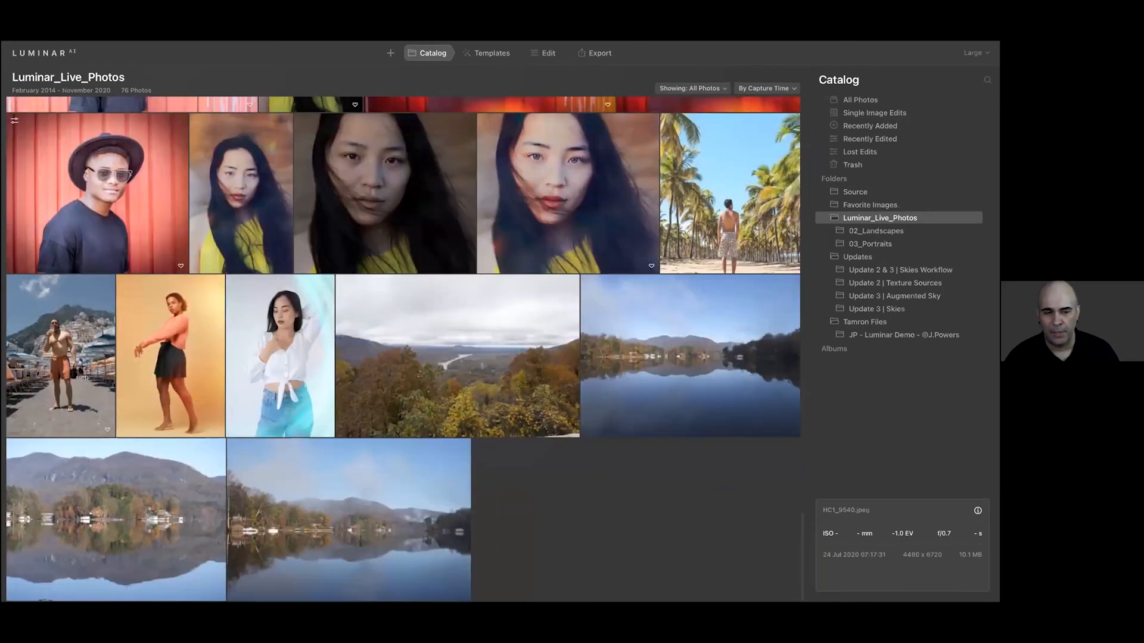
super+click(86, 377)
scroll(87, 377, up, 20)
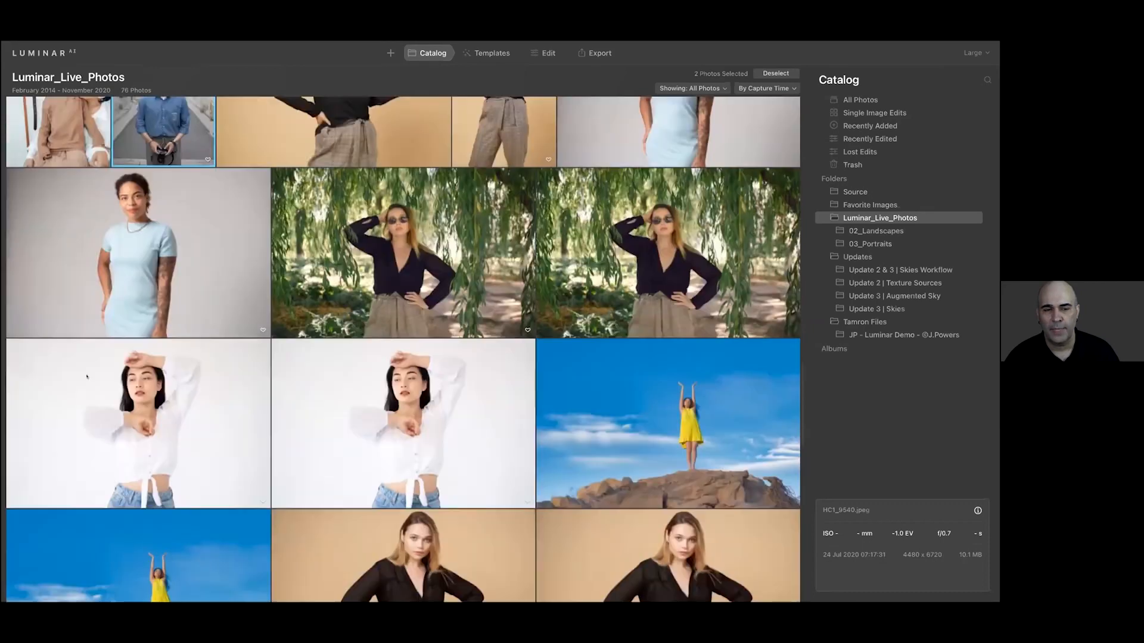
scroll(86, 376, up, 12)
super+click(504, 338)
scroll(504, 338, up, 10)
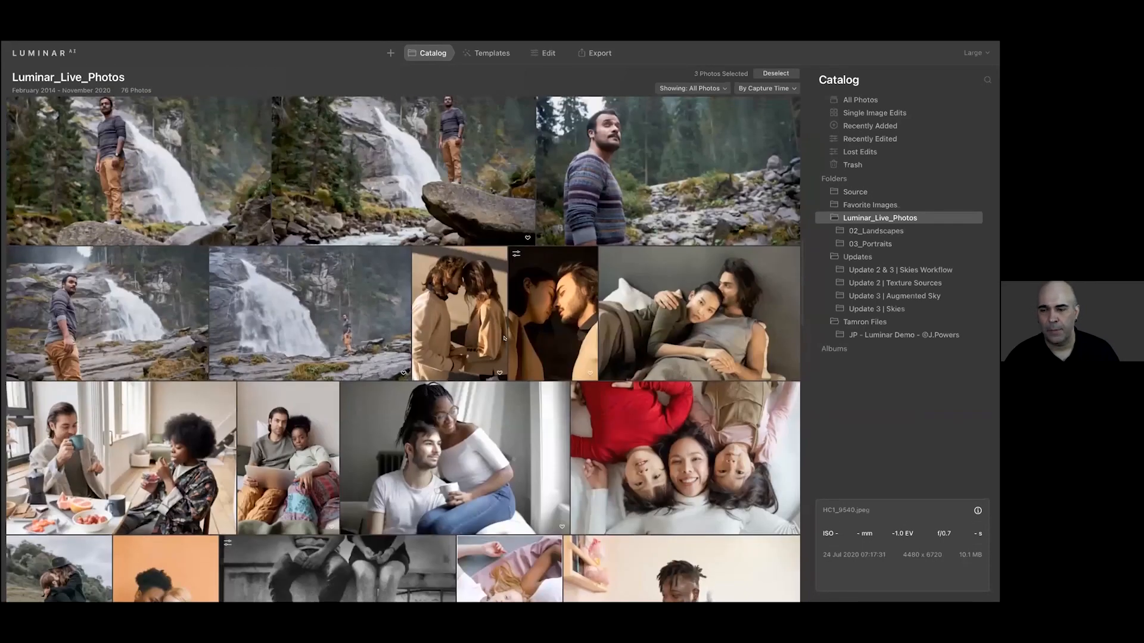
scroll(504, 339, up, 10)
scroll(568, 410, down, 7)
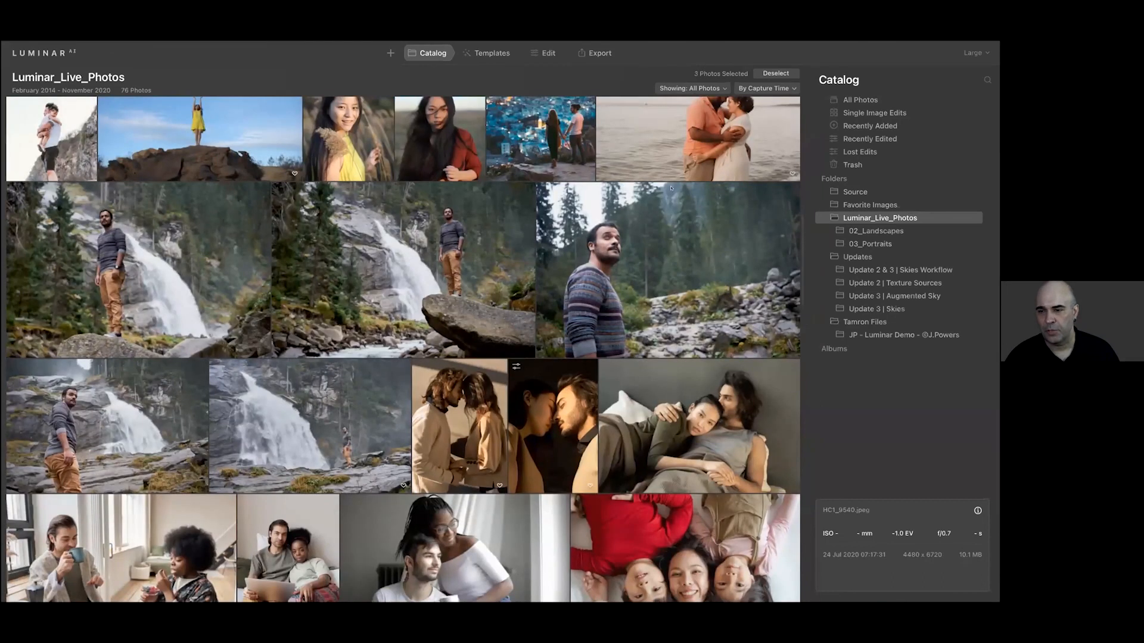
scroll(685, 336, down, 6)
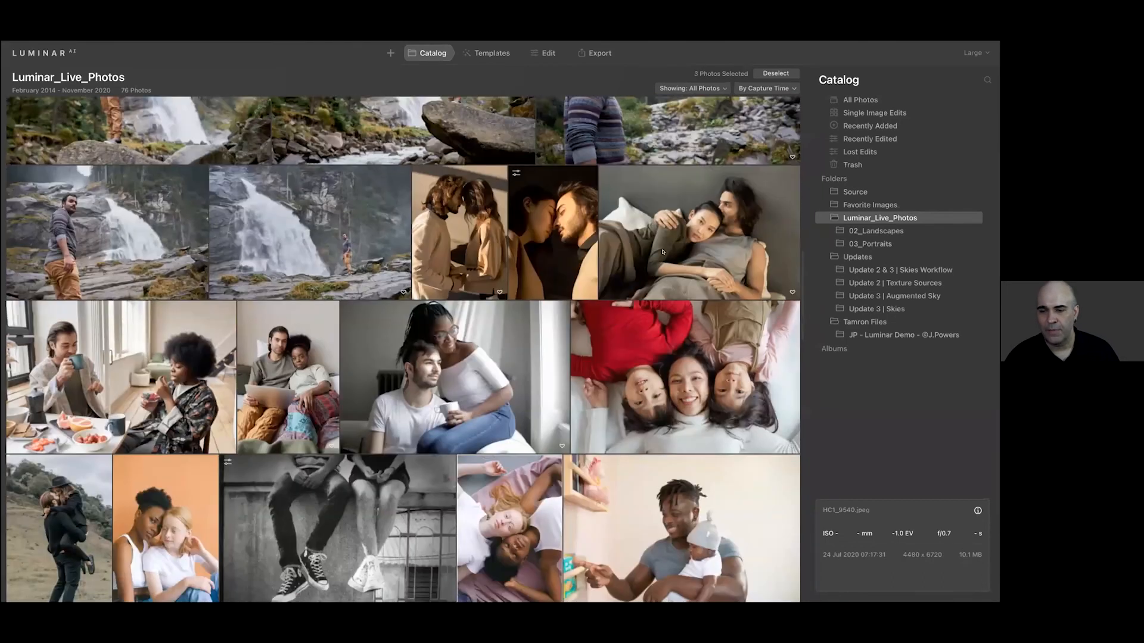
Add the reclining couple, the man carrying a woman and the two women on orange to the selection, and apply the copied edits
super+click(681, 265)
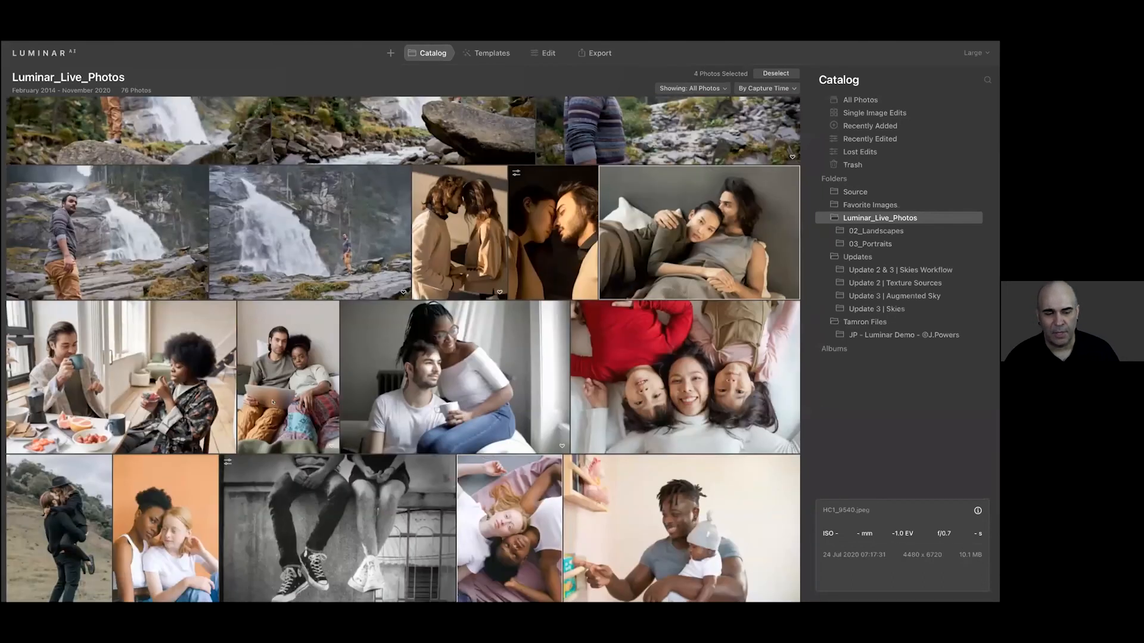
super+click(90, 480)
super+click(157, 480)
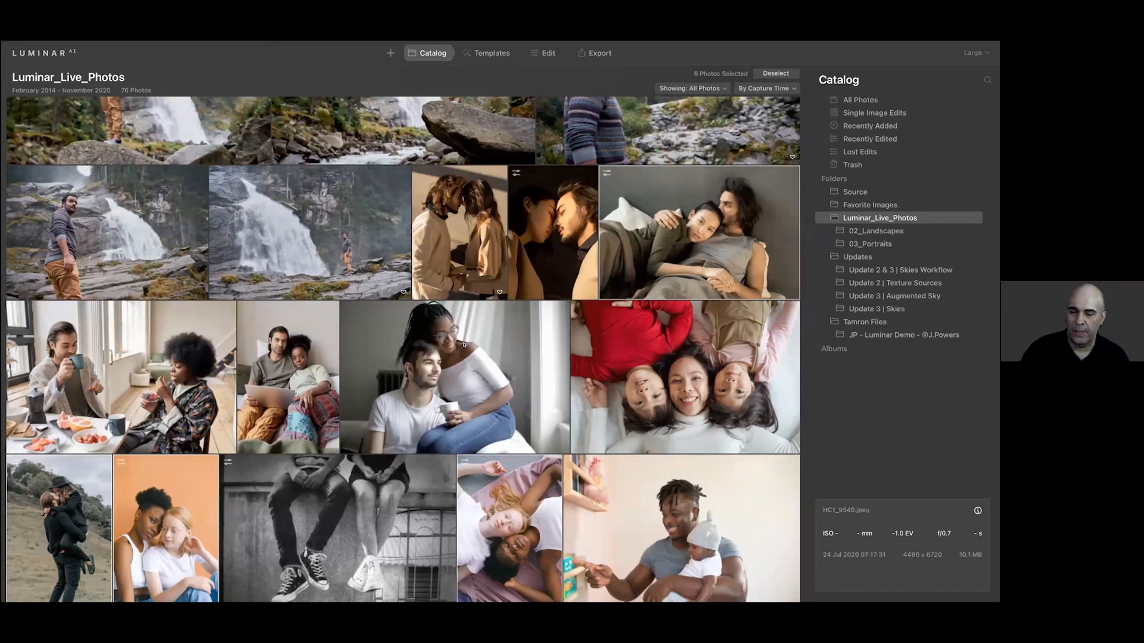
scroll(463, 346, down, 1)
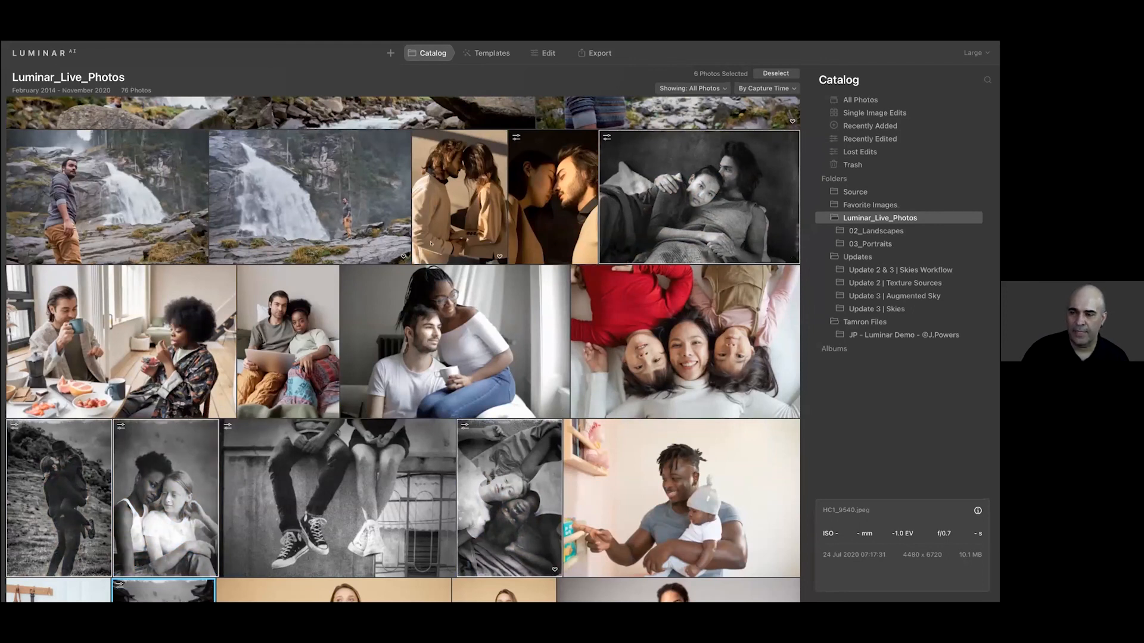
scroll(368, 346, down, 3)
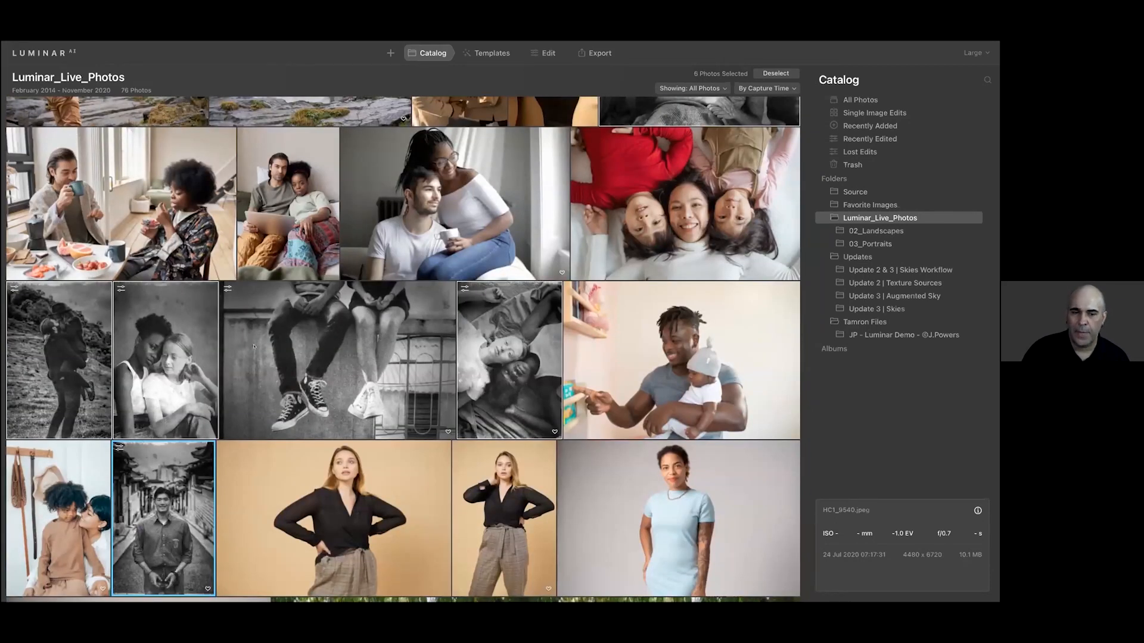
Open the photo of the man carrying a woman on the hillside for editing
click(62, 359)
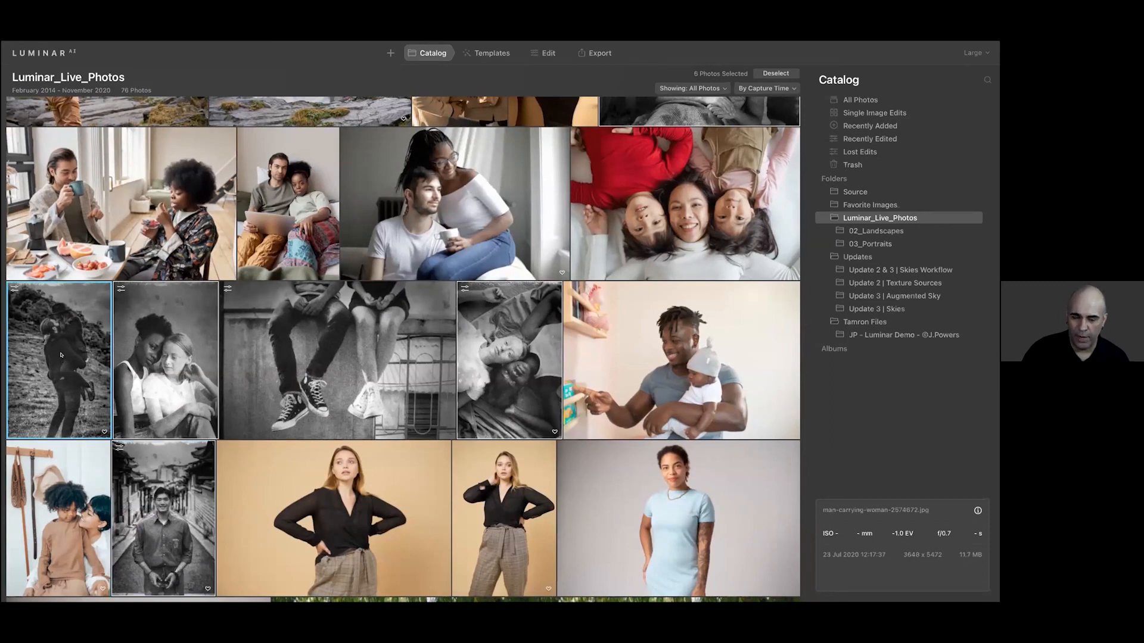
double_click(61, 355)
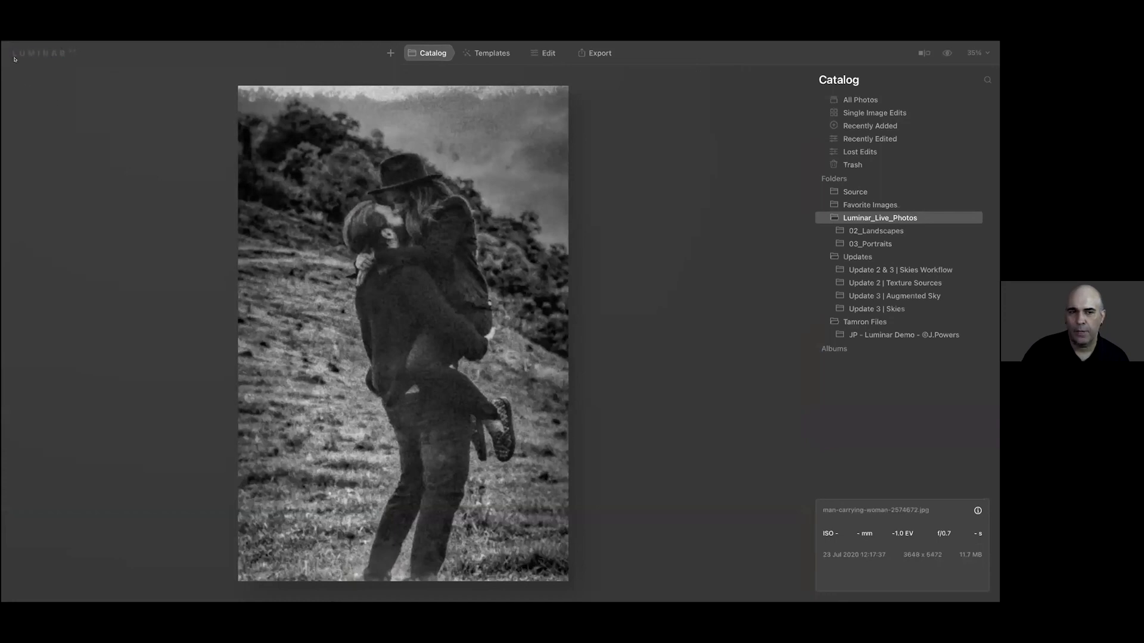
click(544, 53)
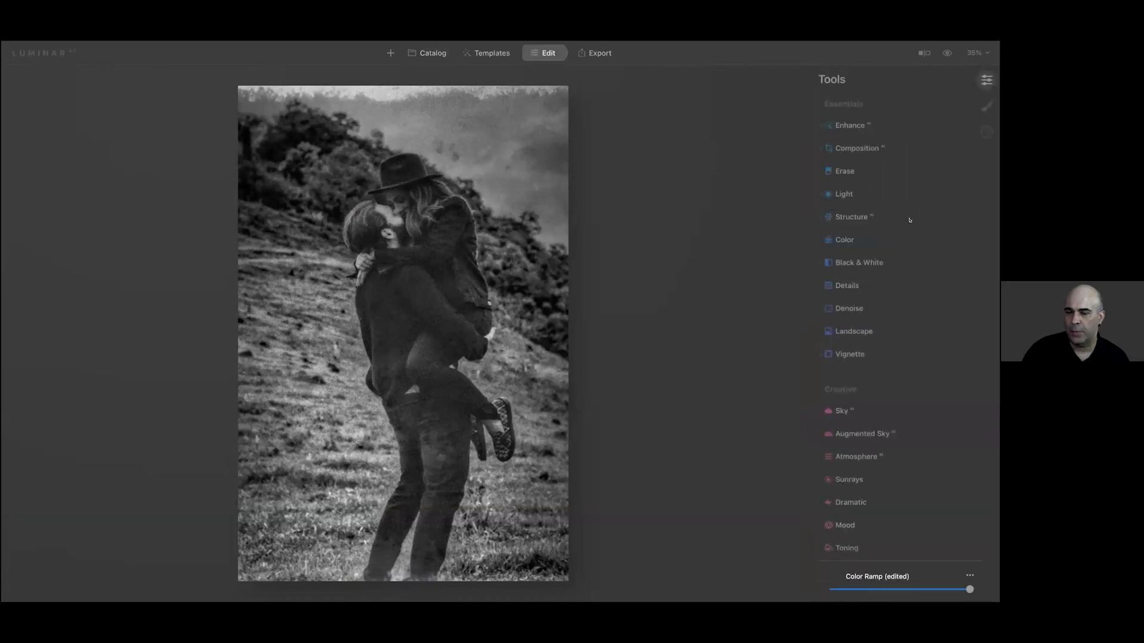
In Supercontrast, set Highlights Contrast to 69 and Highlights Balance to -52
scroll(942, 235, down, 6)
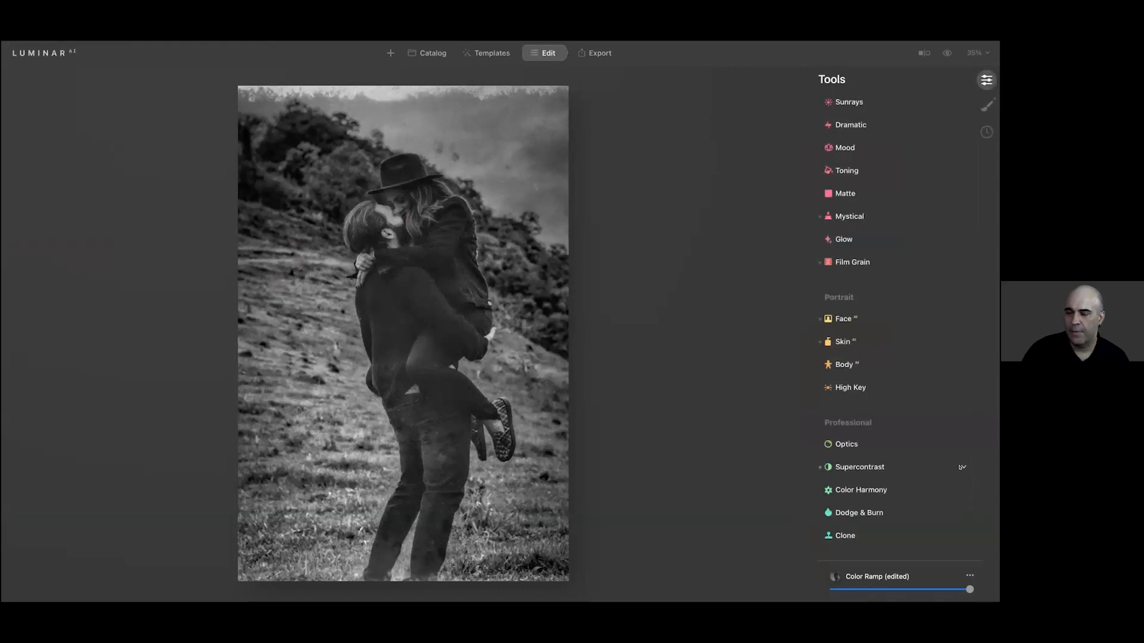
click(961, 468)
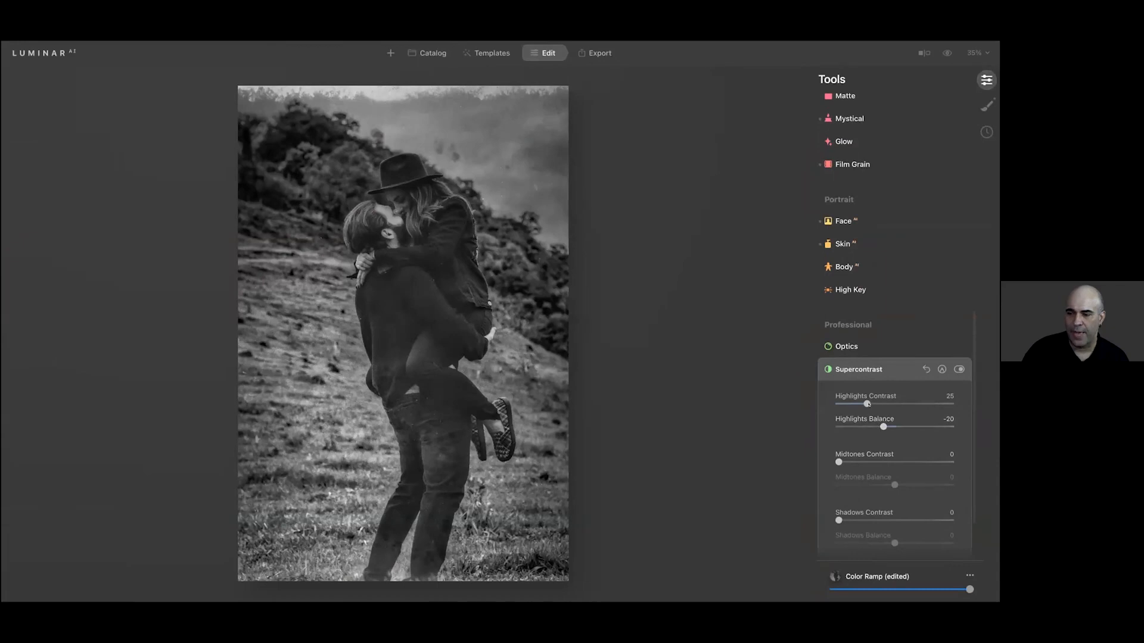
mouse_move(866, 403)
mouse_down()
mouse_move(917, 403)
mouse_move(851, 426)
mouse_move(927, 422)
mouse_move(861, 421)
mouse_up()
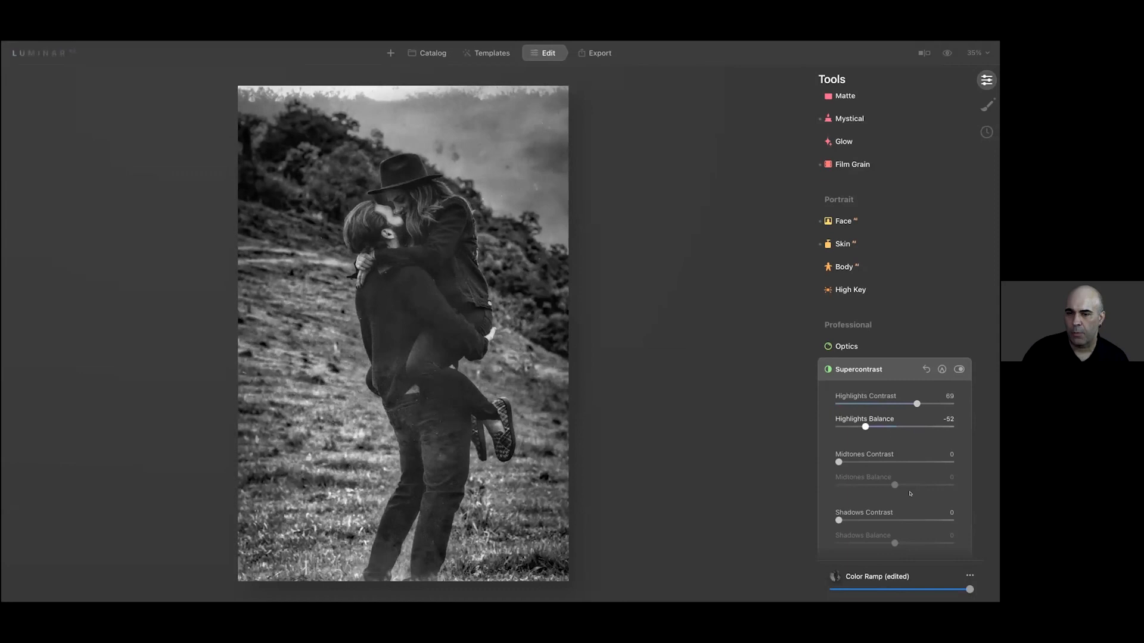
Set Supercontrast Shadows Contrast to 29 and Balance to 33, and Midtones Contrast to 11 and Balance to -80
drag(853, 517, 914, 539)
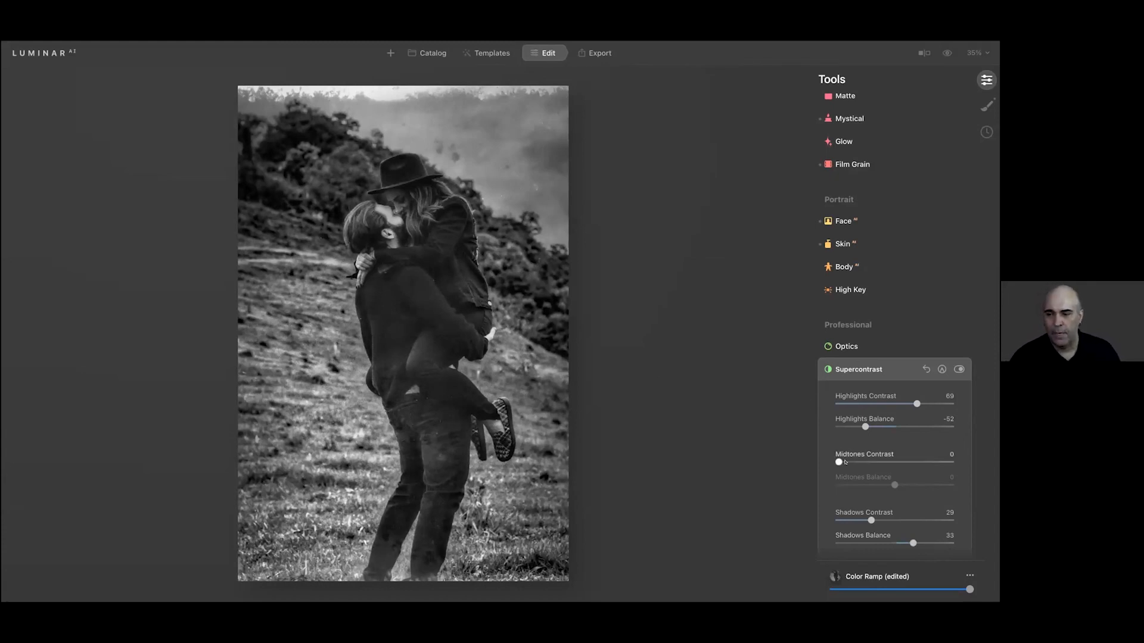
mouse_move(850, 460)
mouse_down()
mouse_move(885, 461)
mouse_move(836, 462)
mouse_move(851, 461)
mouse_up()
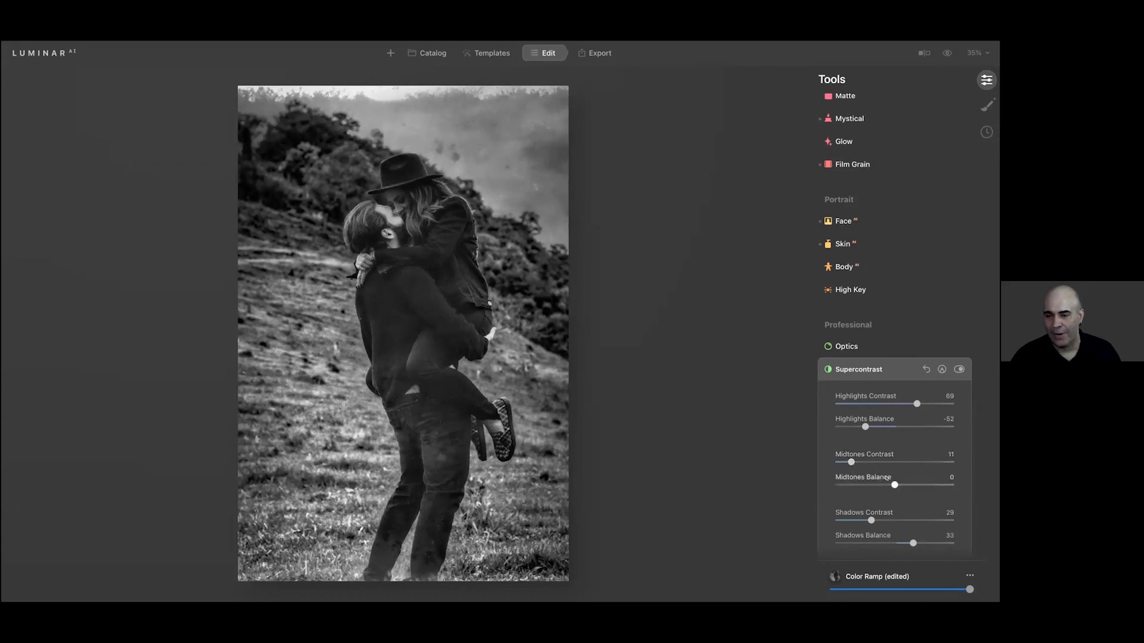
click(854, 485)
drag(909, 485, 844, 484)
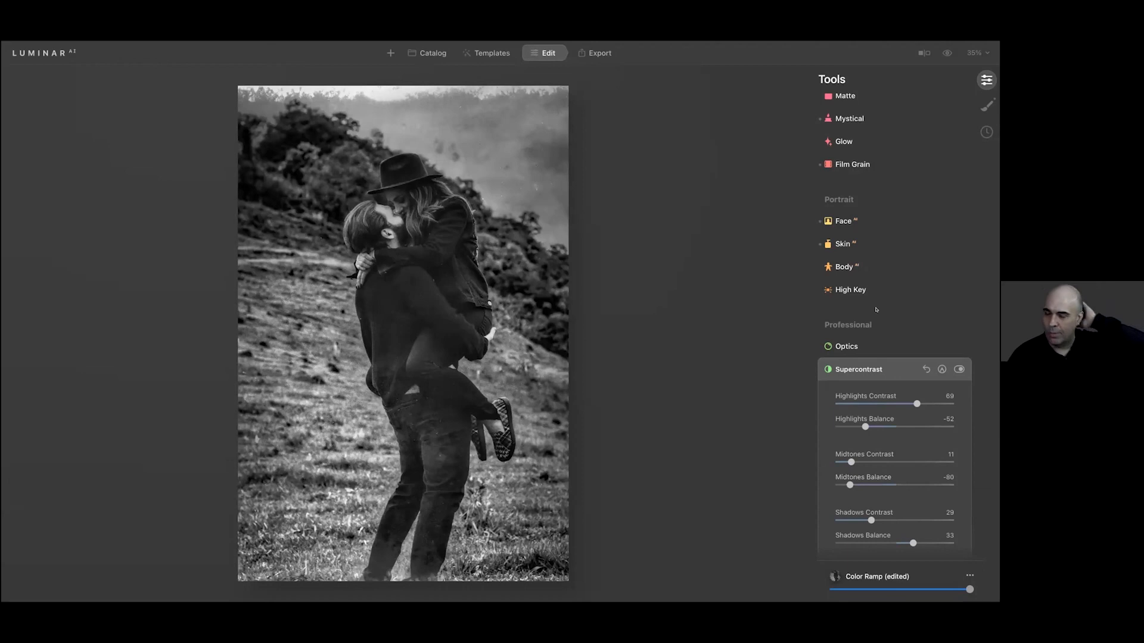
Add a Glow of type Orton Effect with an amount of 44
scroll(876, 300, up, 3)
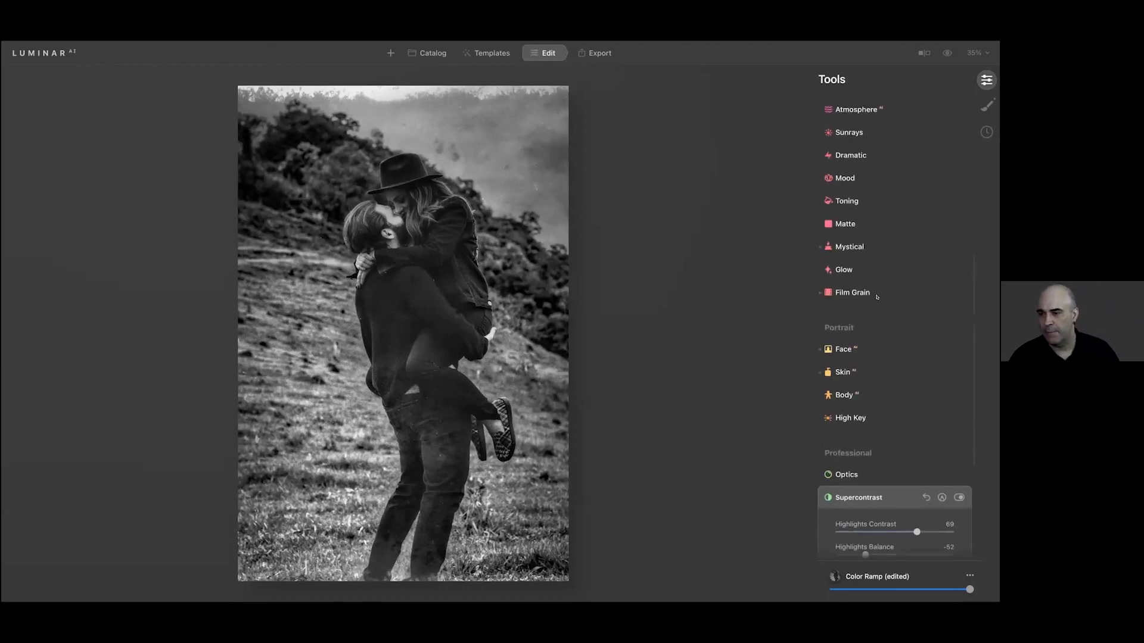
click(843, 270)
click(893, 297)
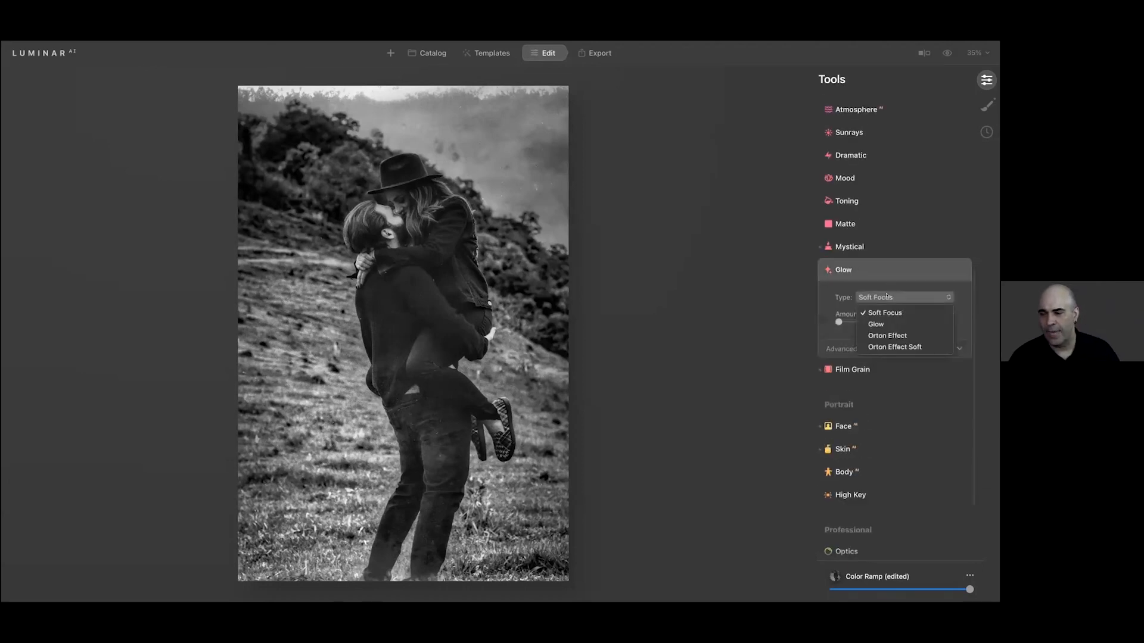
click(892, 335)
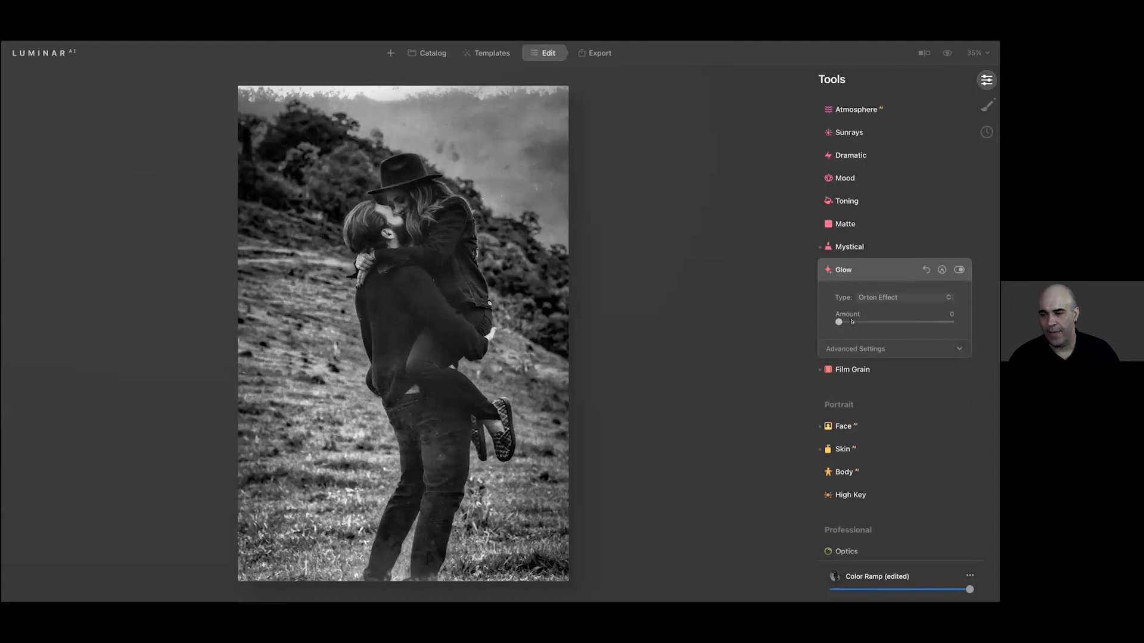
drag(860, 318, 884, 329)
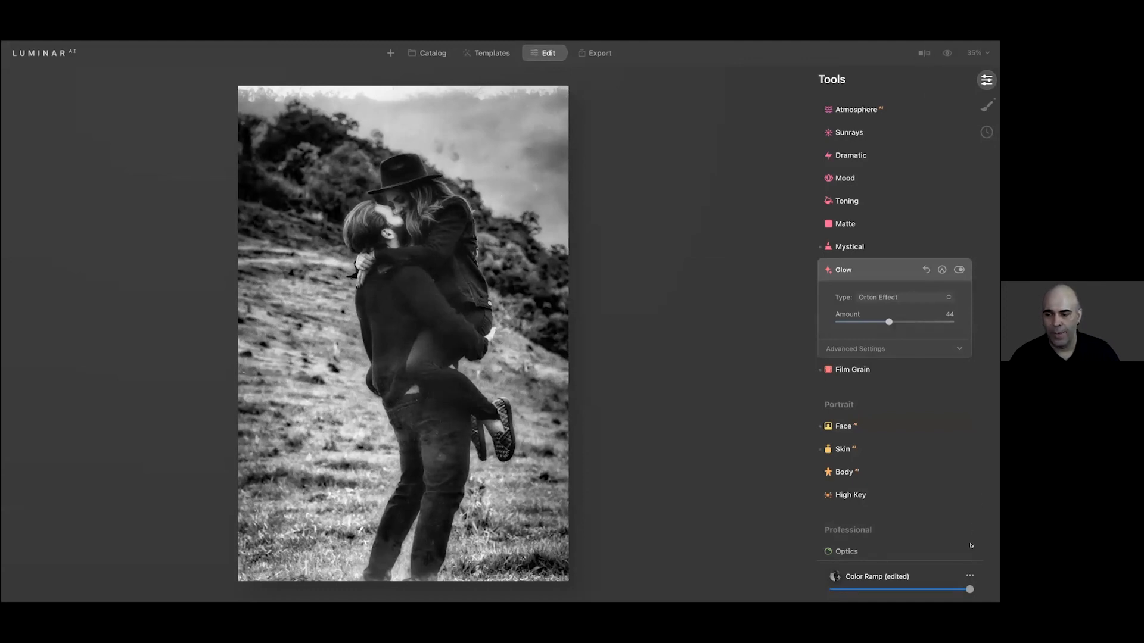
Save the current adjustments as a template and open the My Templates collection
click(969, 577)
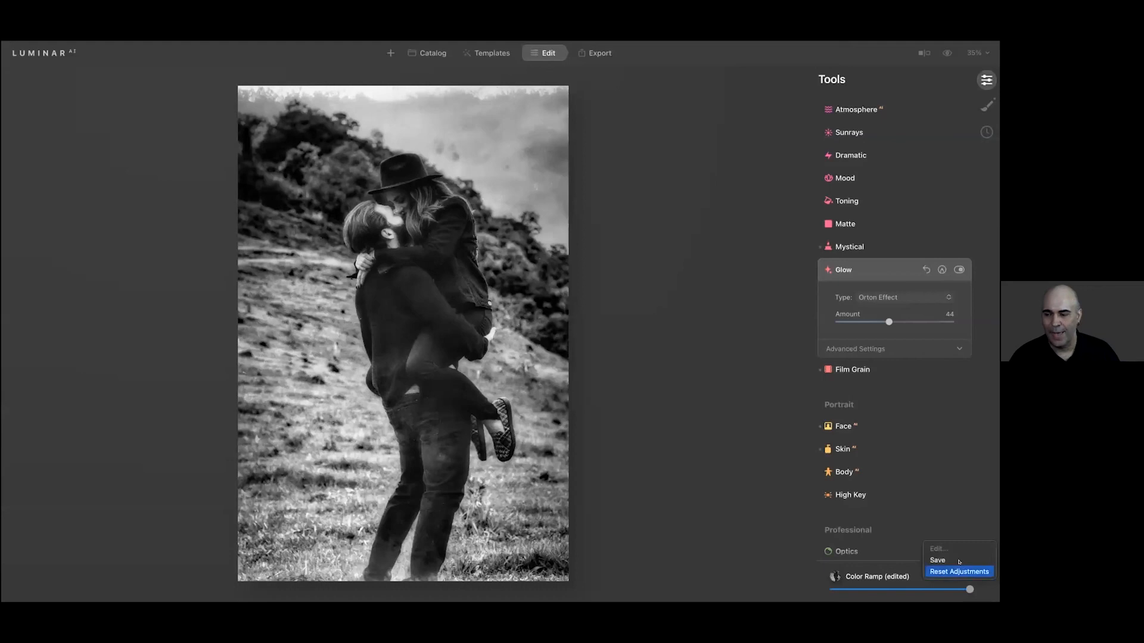
click(954, 561)
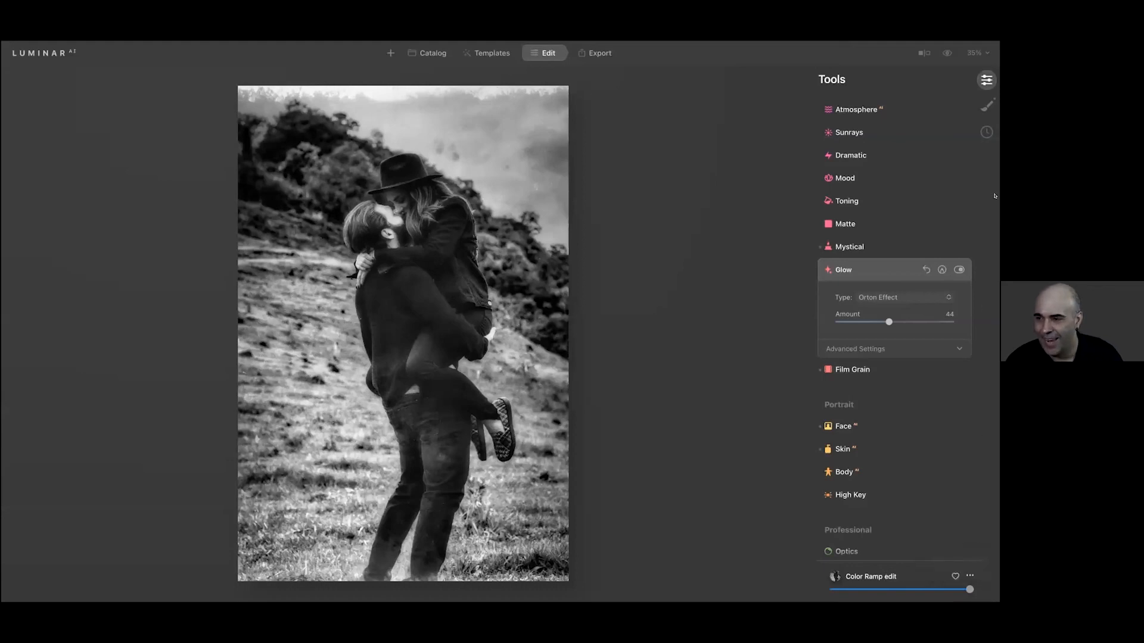
click(488, 53)
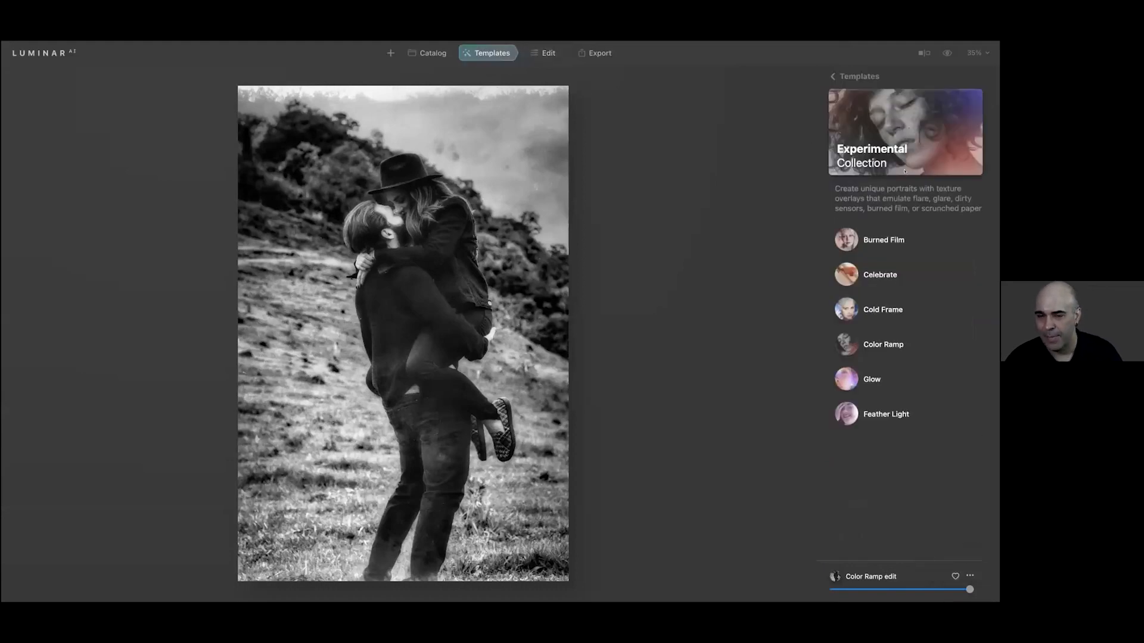
click(870, 77)
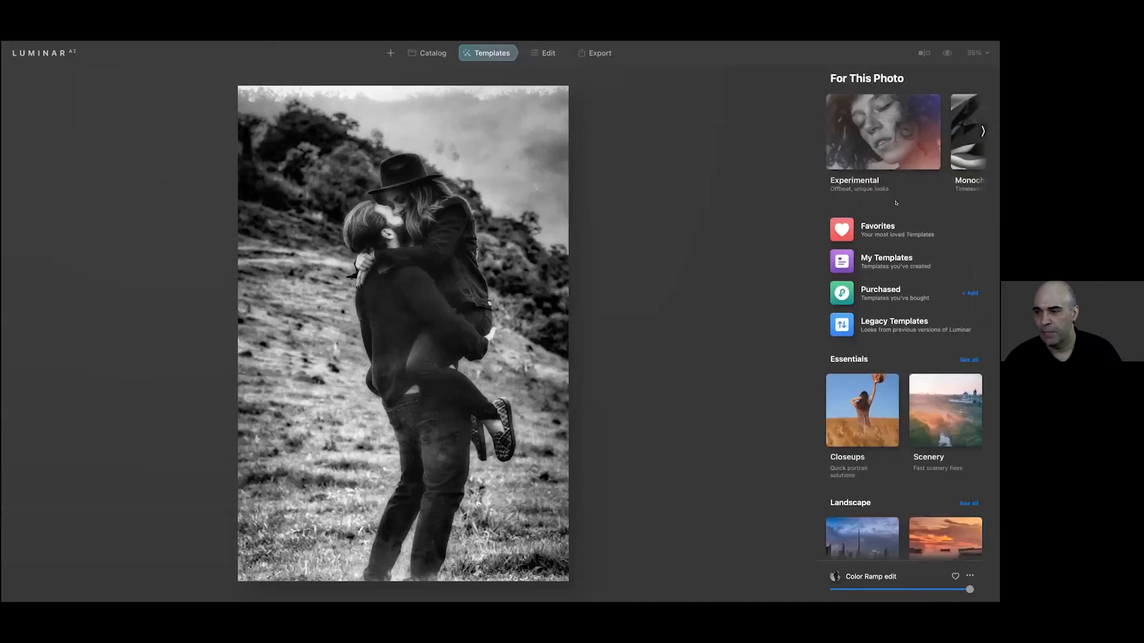
click(884, 264)
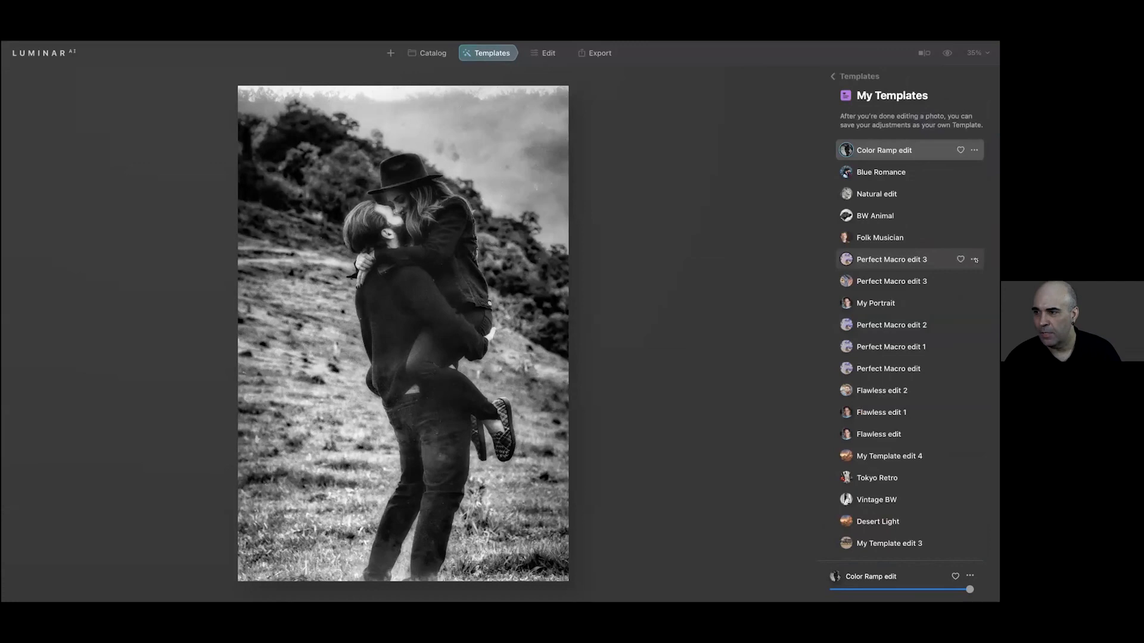
Rename the saved Color Ramp edit template as Luminous B&W
click(973, 150)
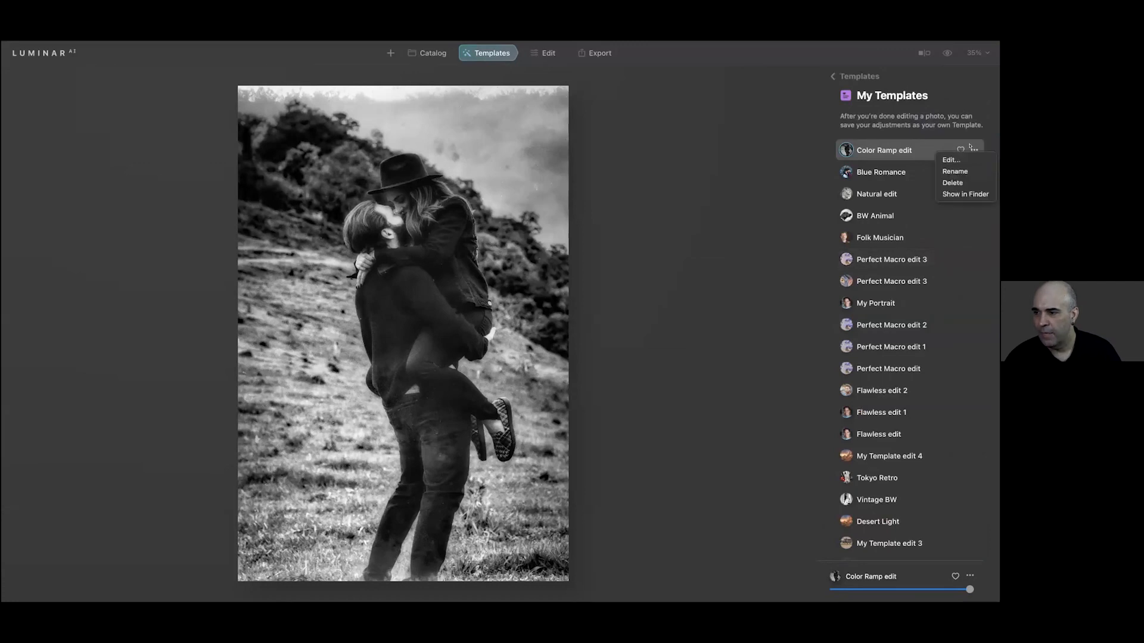
click(955, 171)
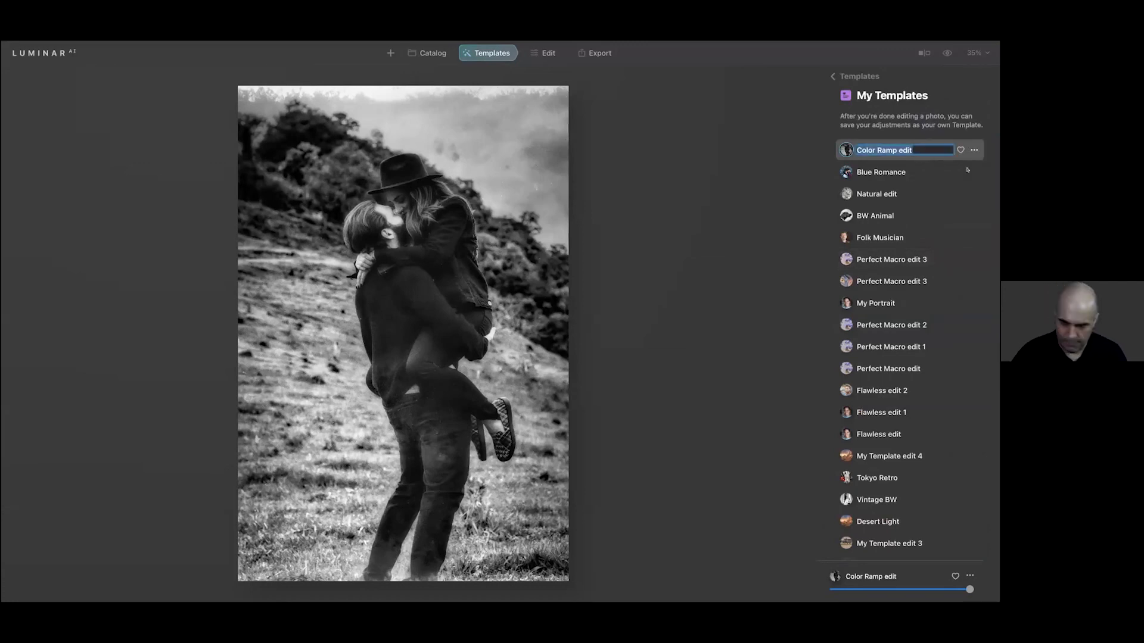
text(Luminous)
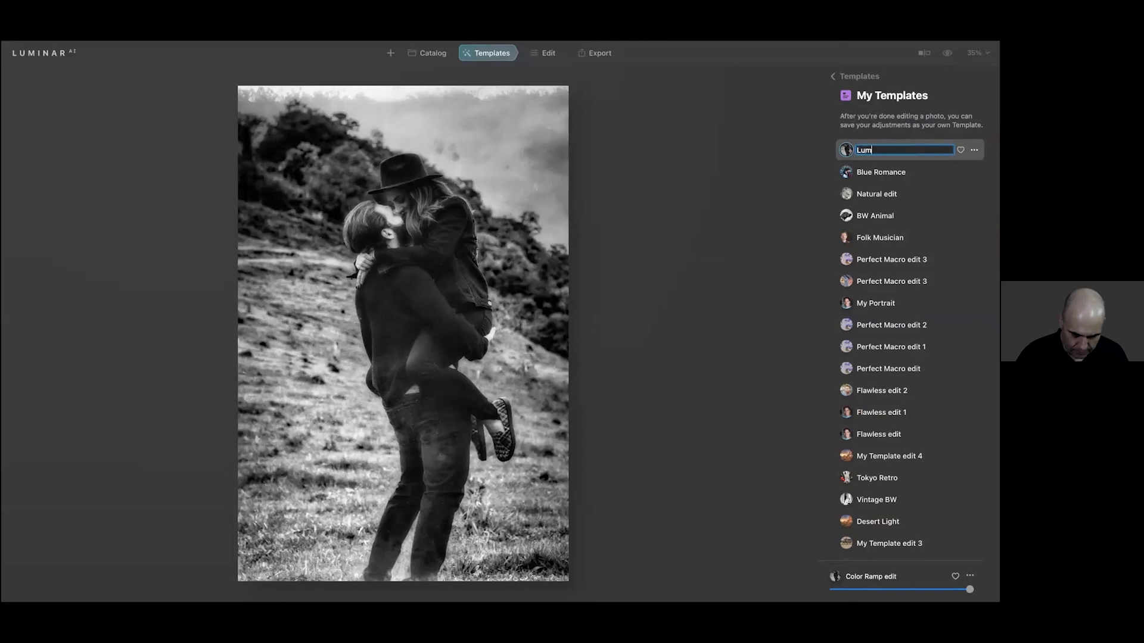
text( B&W)
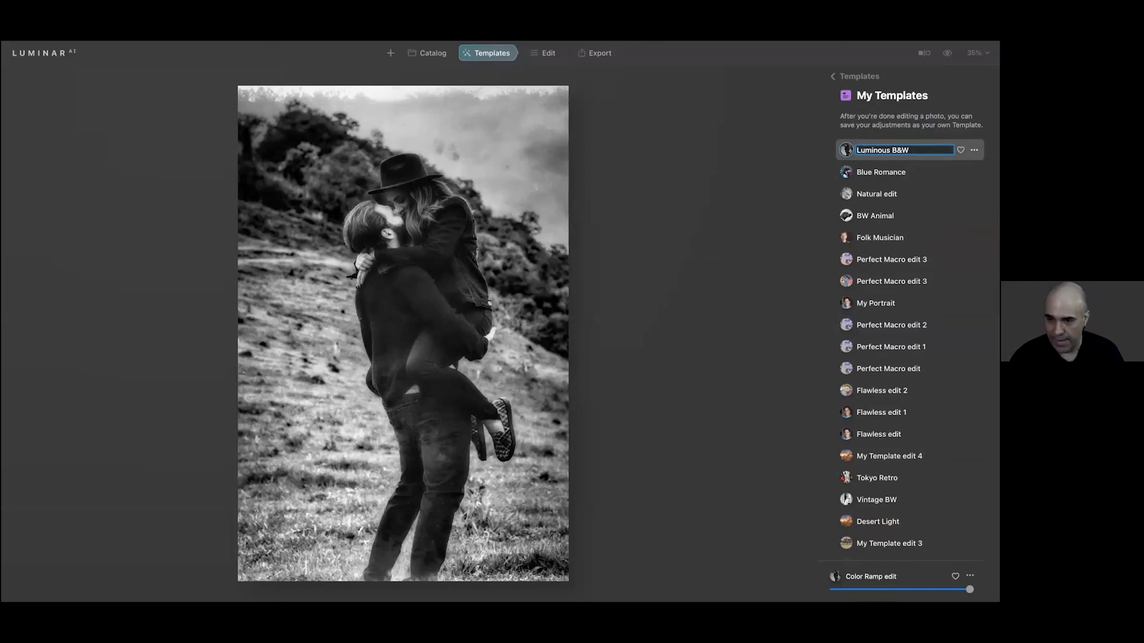